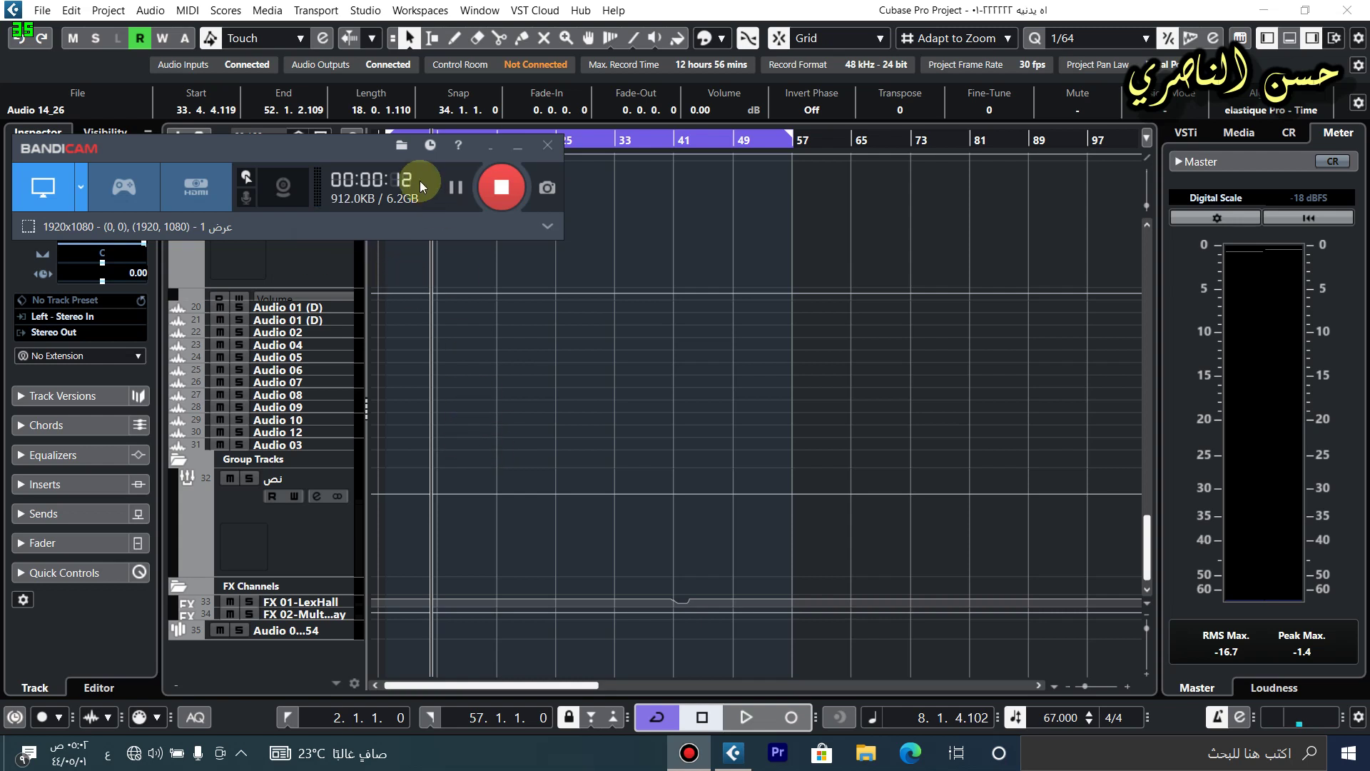
# Select the Xpand!2_x64 02 track and move the left locator and project cursor to 1.1.1.0.
pyautogui.moveTo(458, 184); pyautogui.dragTo(782, 223)
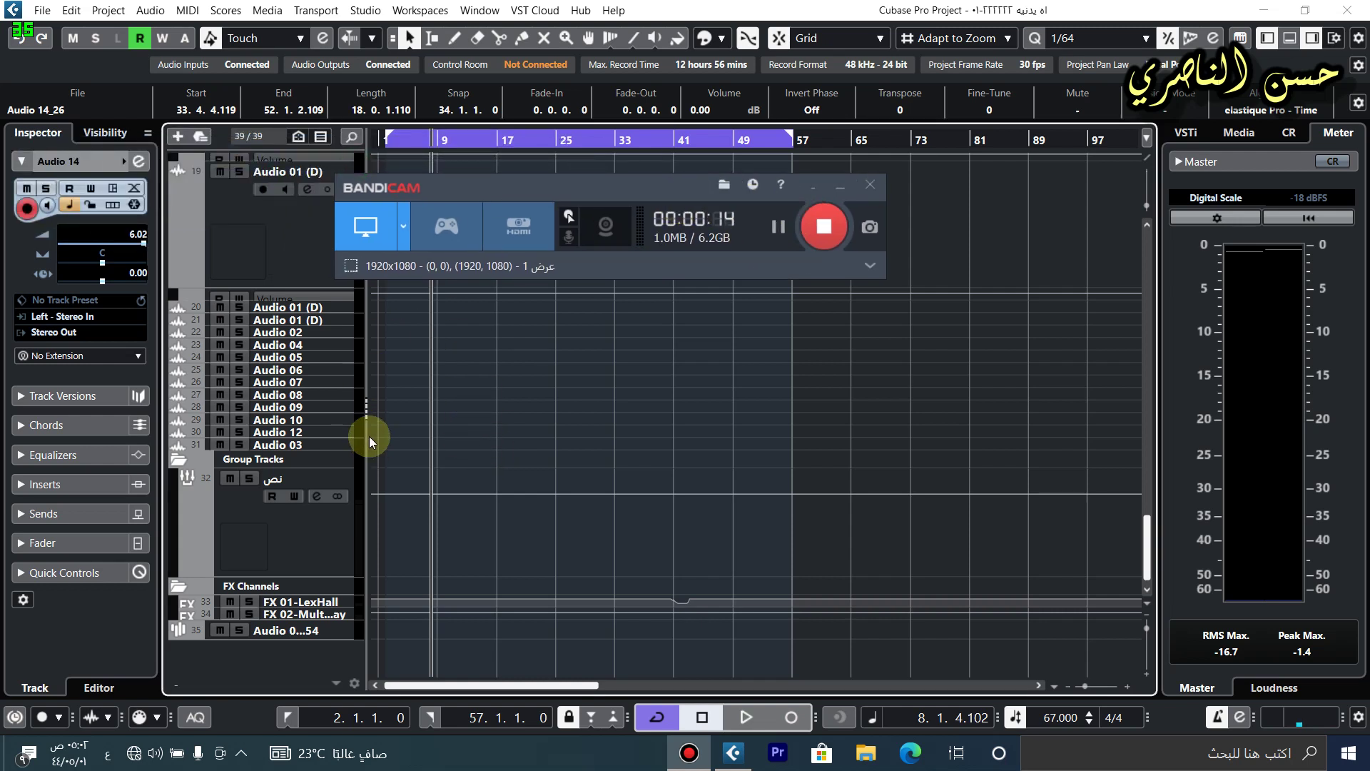
pyautogui.click(300, 532)
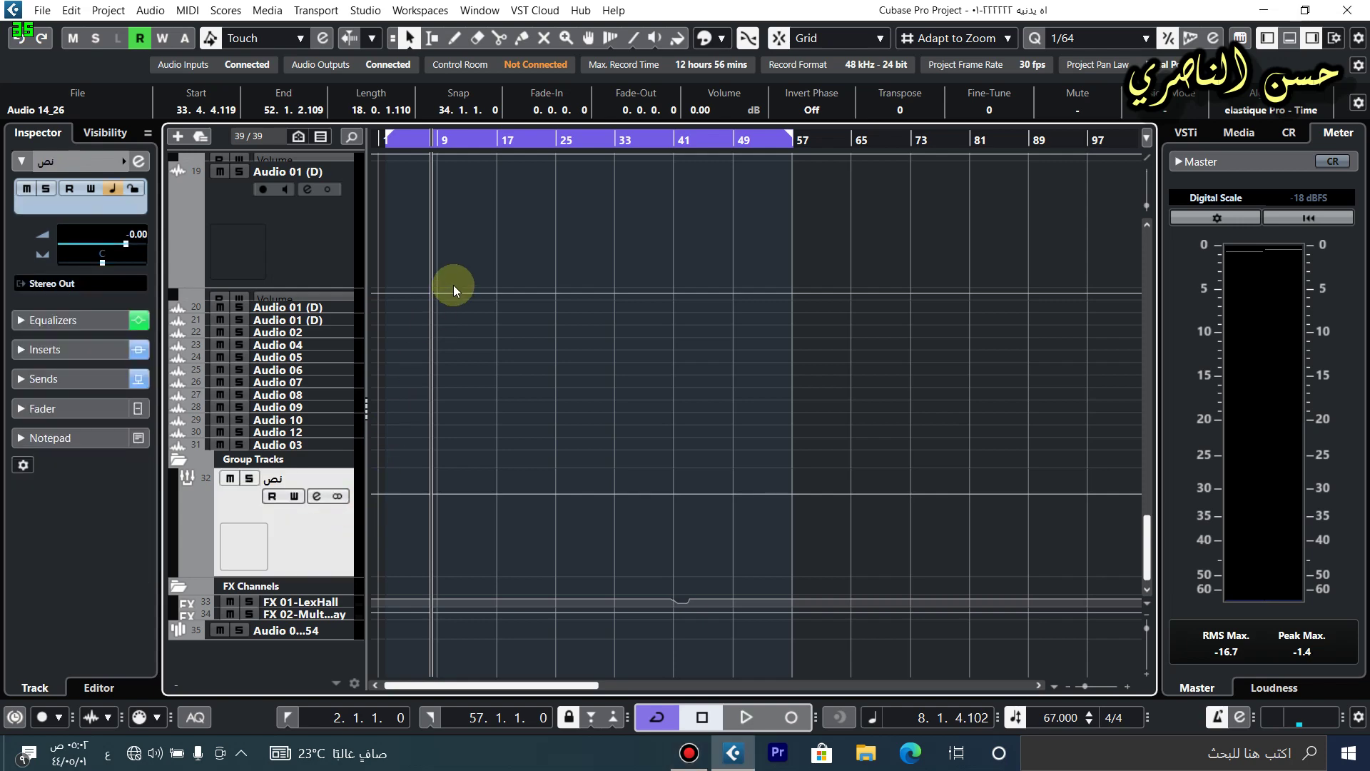
pyautogui.scroll(10, 452, 285)
pyautogui.click(296, 189)
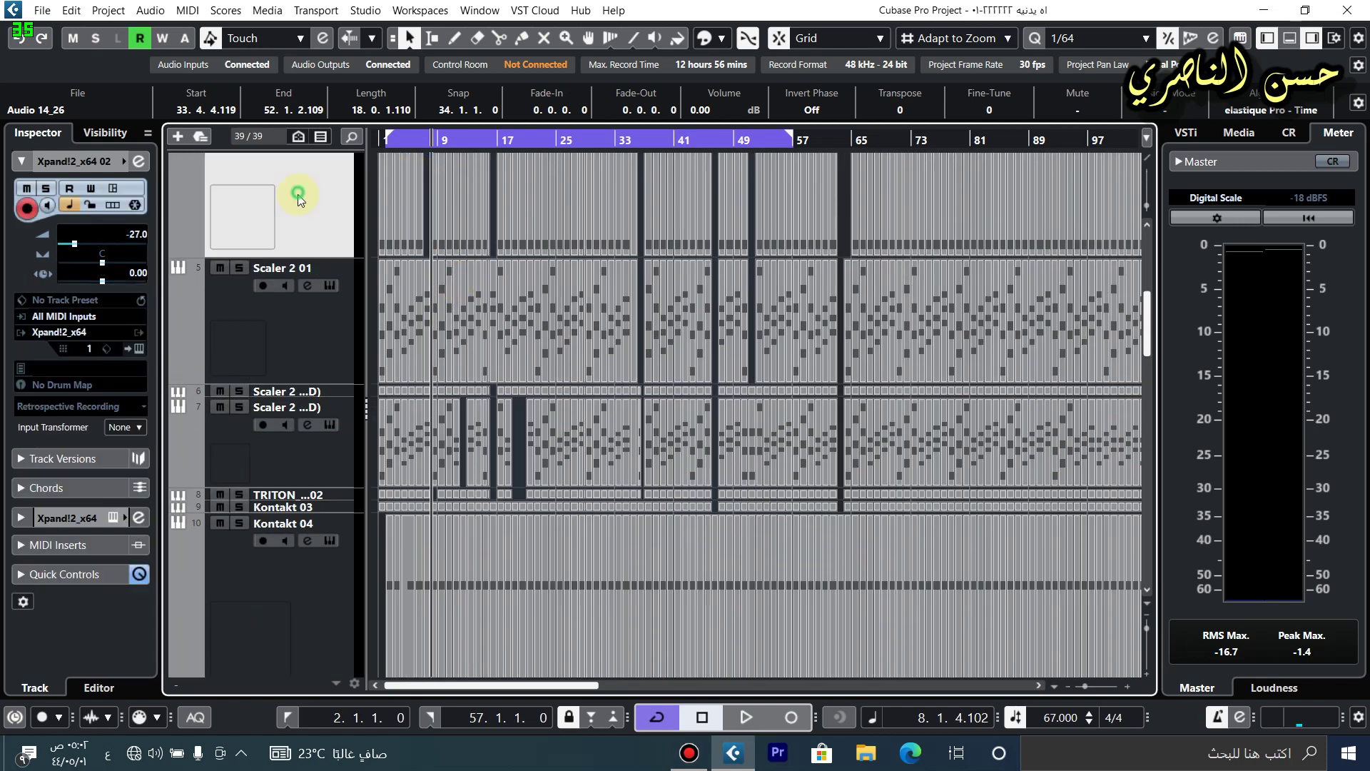
pyautogui.click(400, 140)
pyautogui.moveTo(379, 143); pyautogui.dragTo(454, 137)
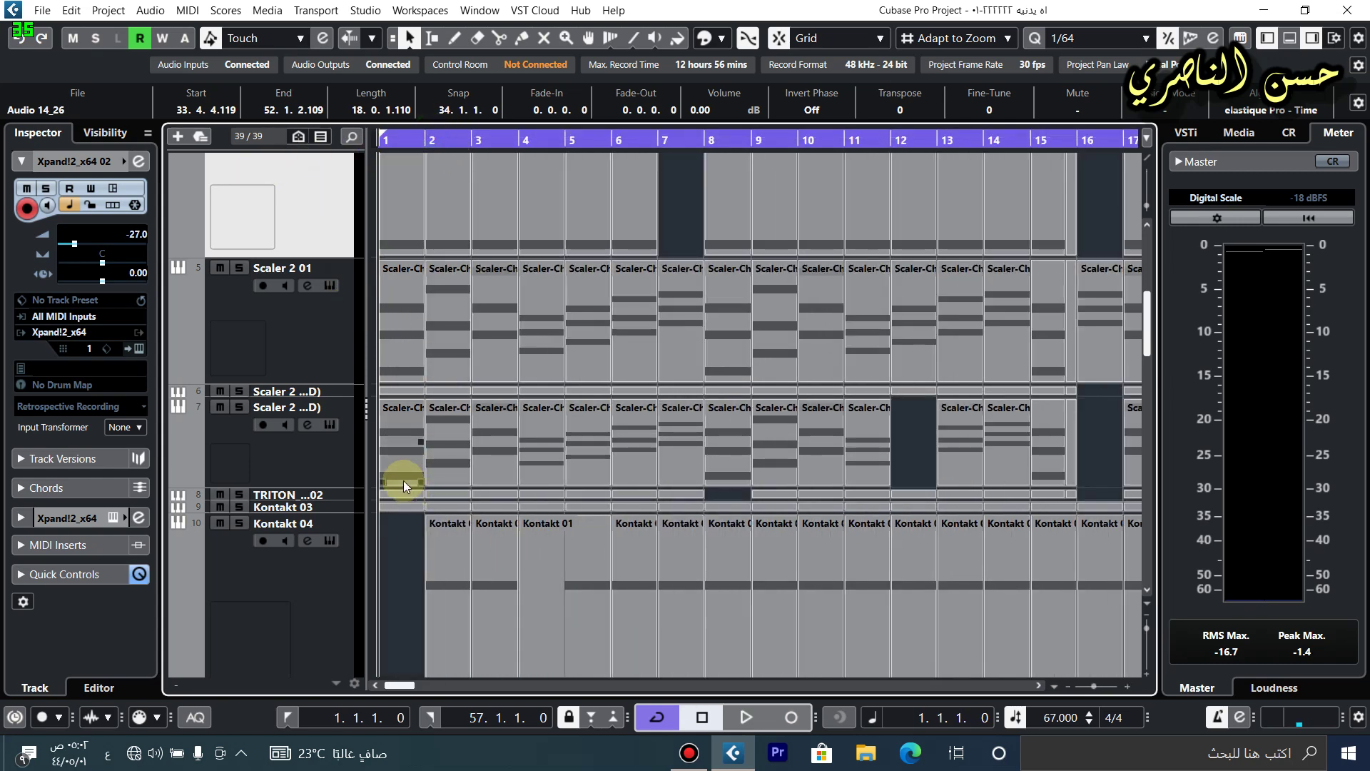
# Examine the arrangement's instrument and audio tracks, including Kontakt 04, Audio 01, TRITON_Extreme 01 and Xpand!2_x64 01.
pyautogui.scroll(-6, 443, 480)
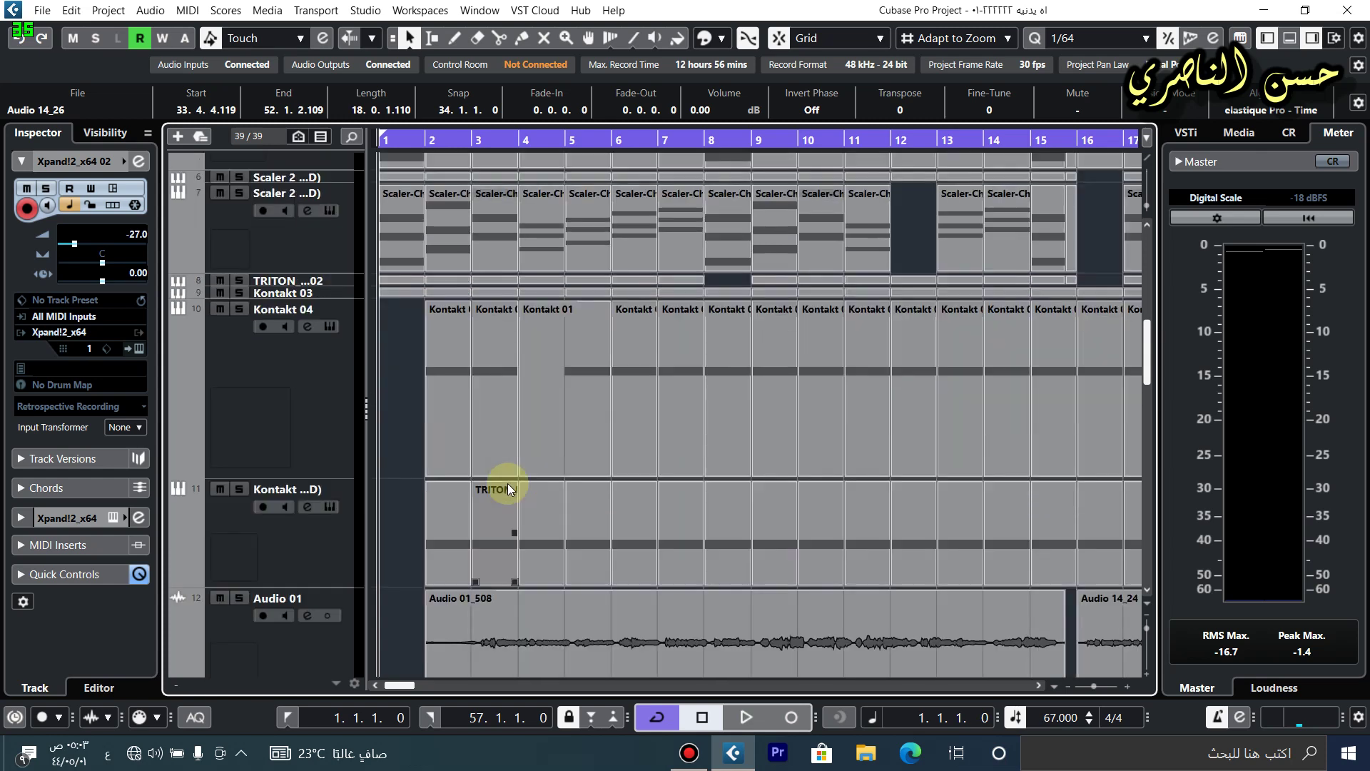
pyautogui.click(308, 238)
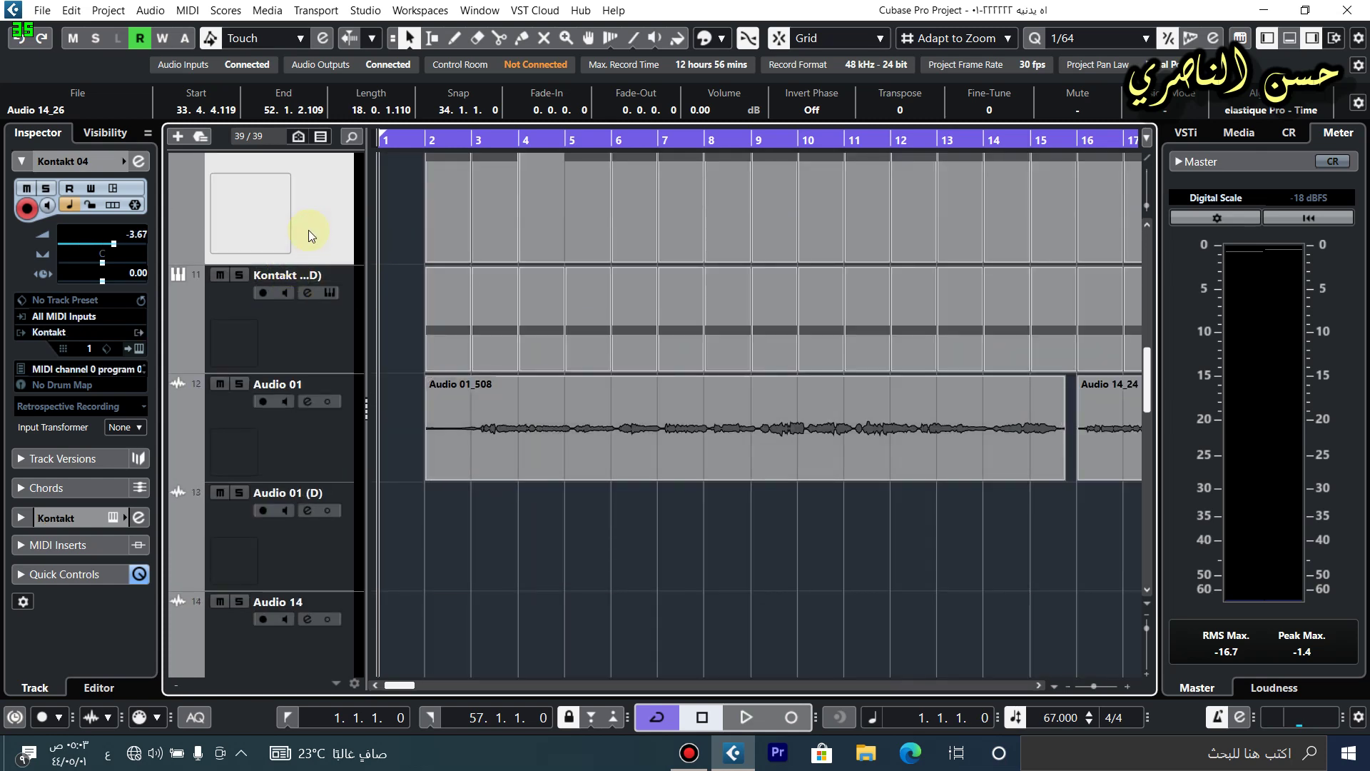
pyautogui.click(288, 450)
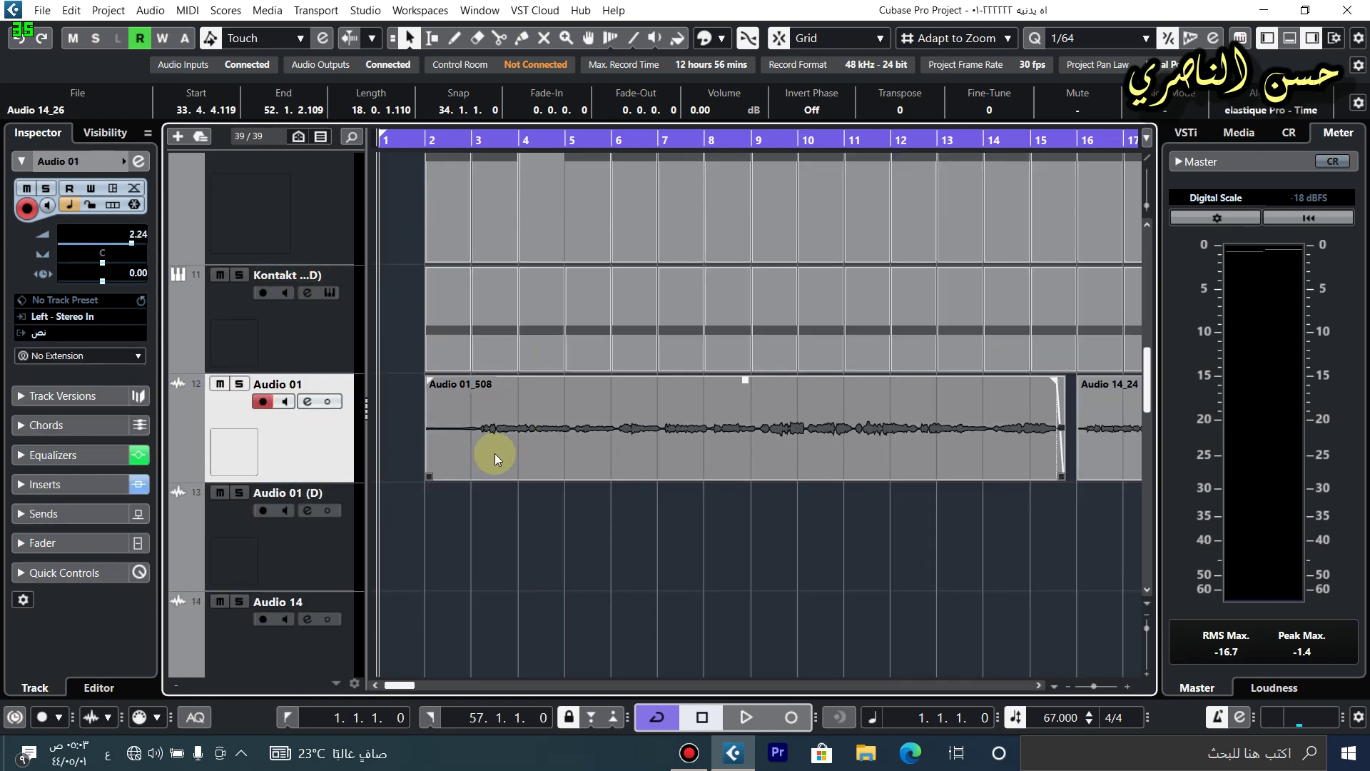
pyautogui.click(462, 141)
pyautogui.moveTo(462, 141); pyautogui.dragTo(700, 147)
pyautogui.scroll(10, 408, 312)
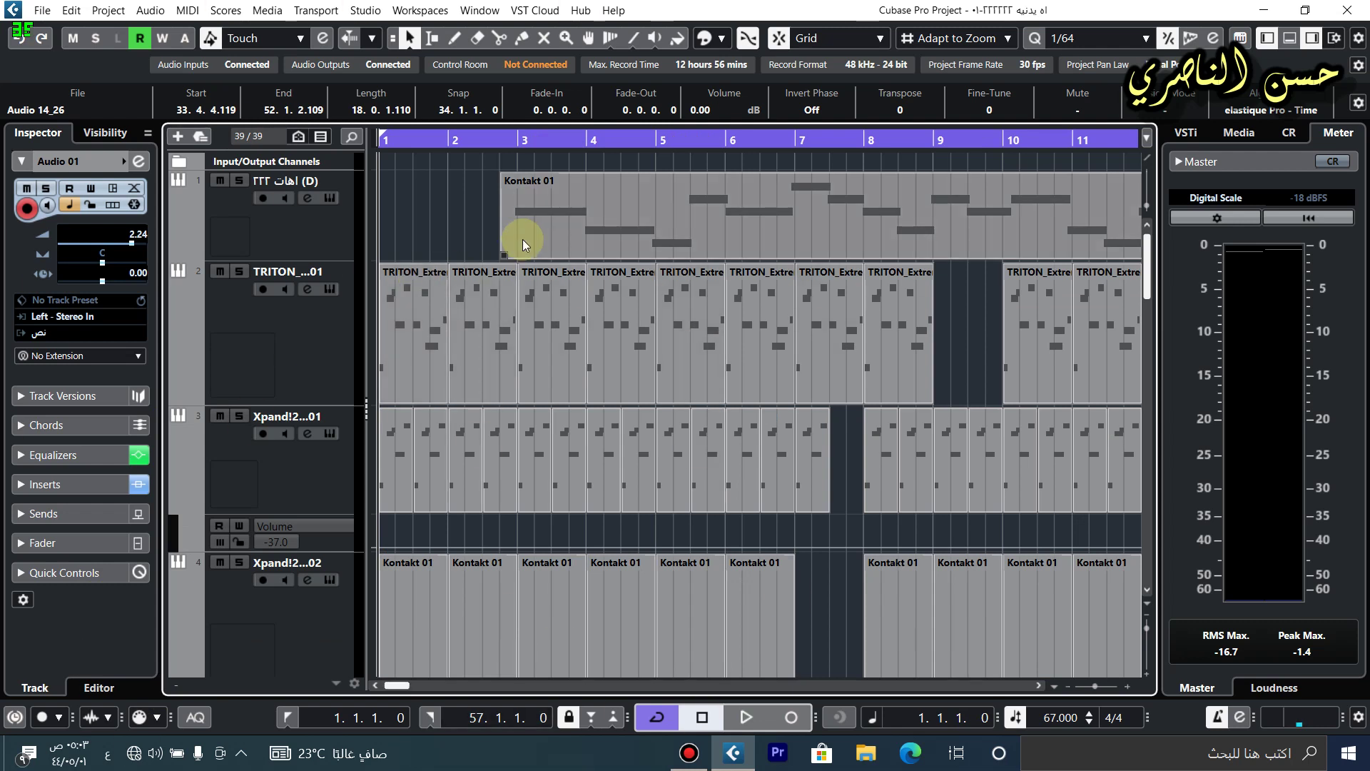
pyautogui.click(688, 753)
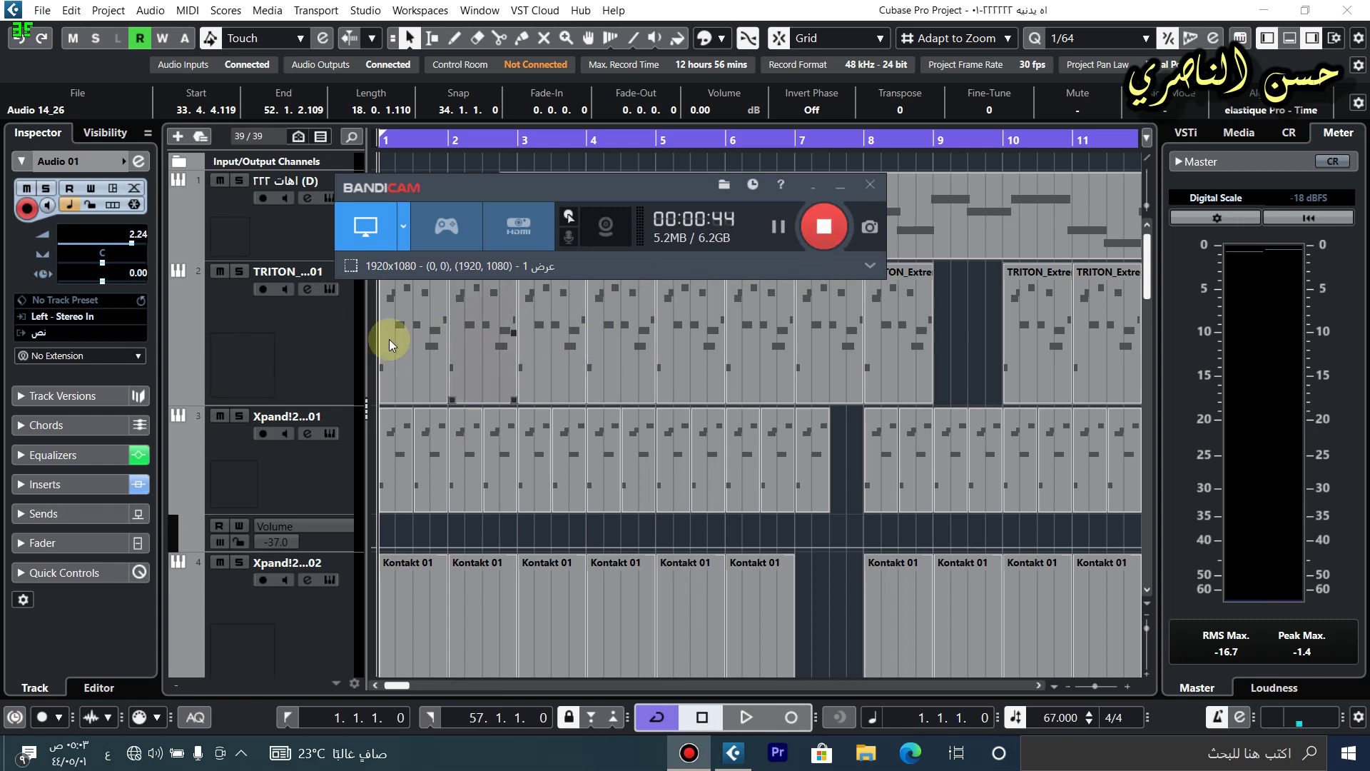
pyautogui.click(323, 345)
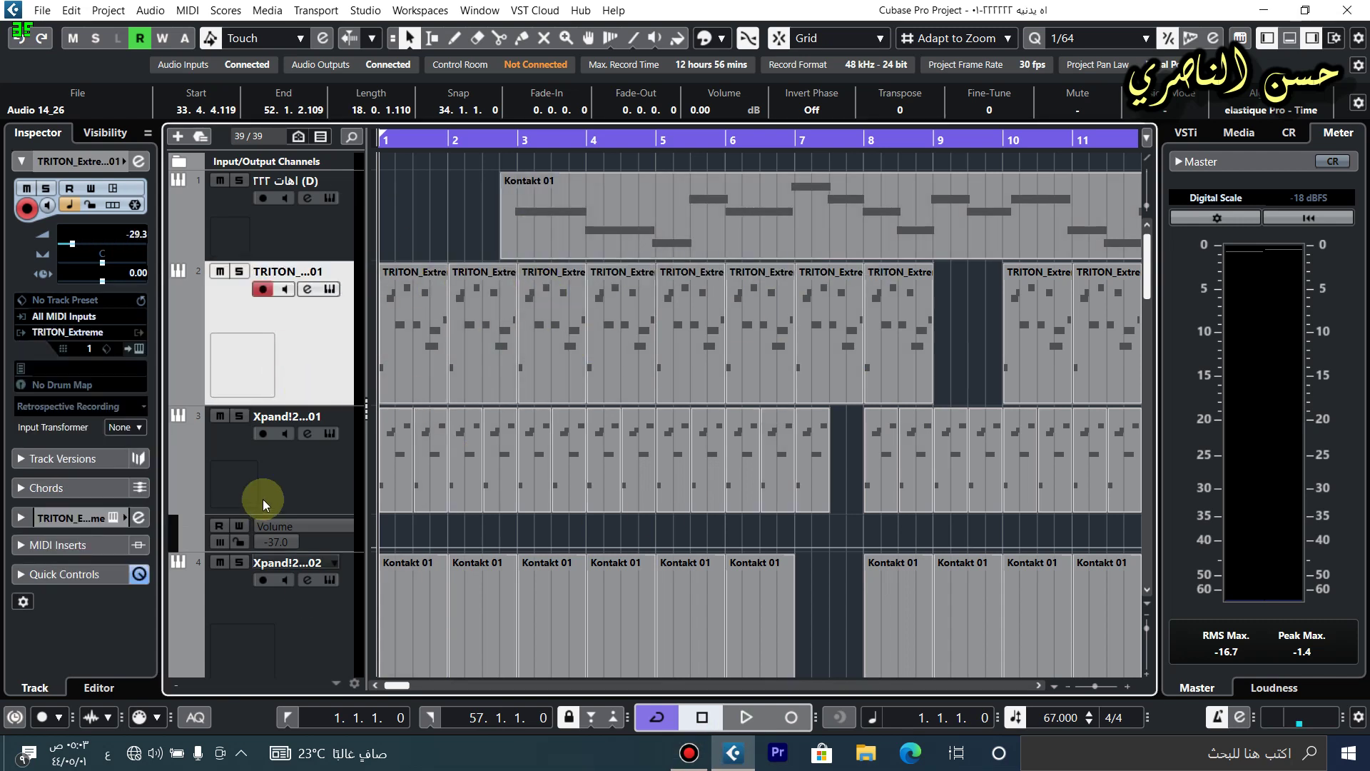
pyautogui.click(297, 479)
pyautogui.scroll(-5, 360, 435)
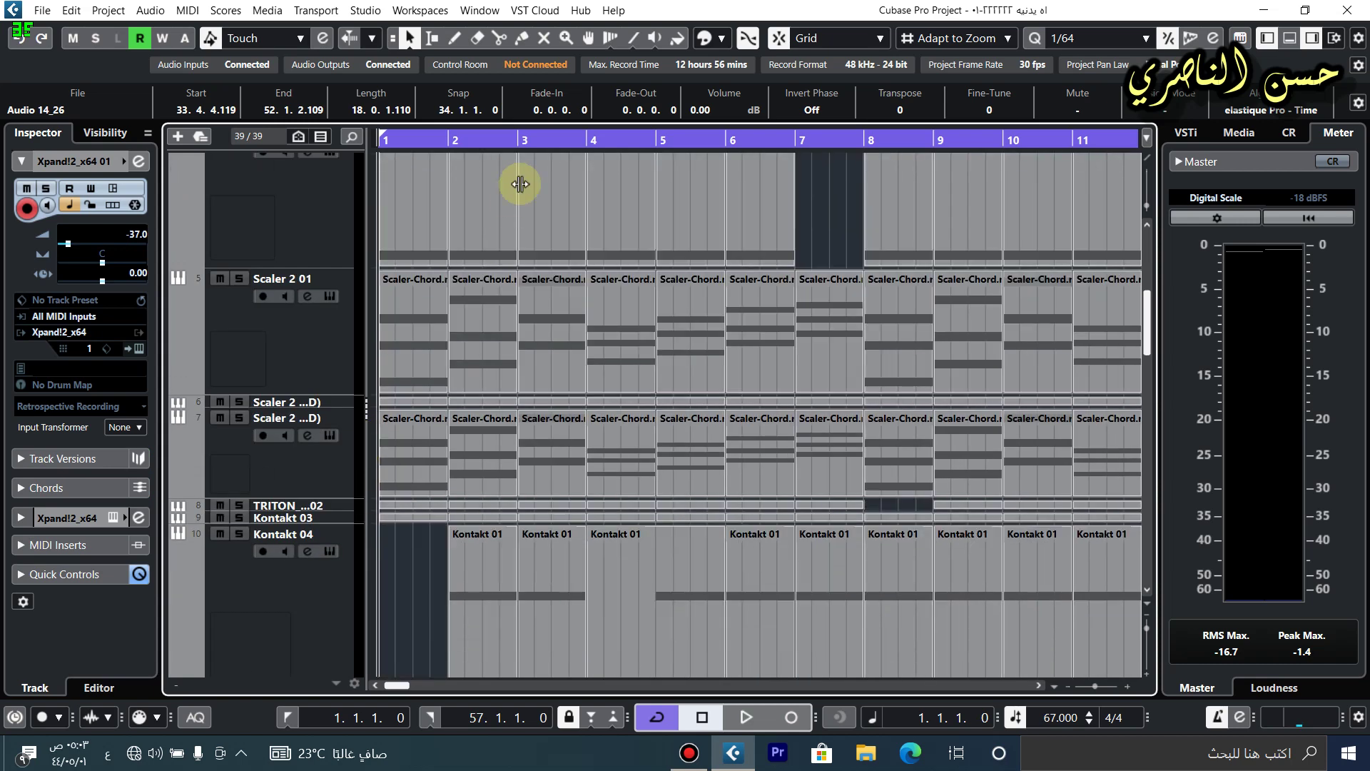
pyautogui.scroll(5, 510, 191)
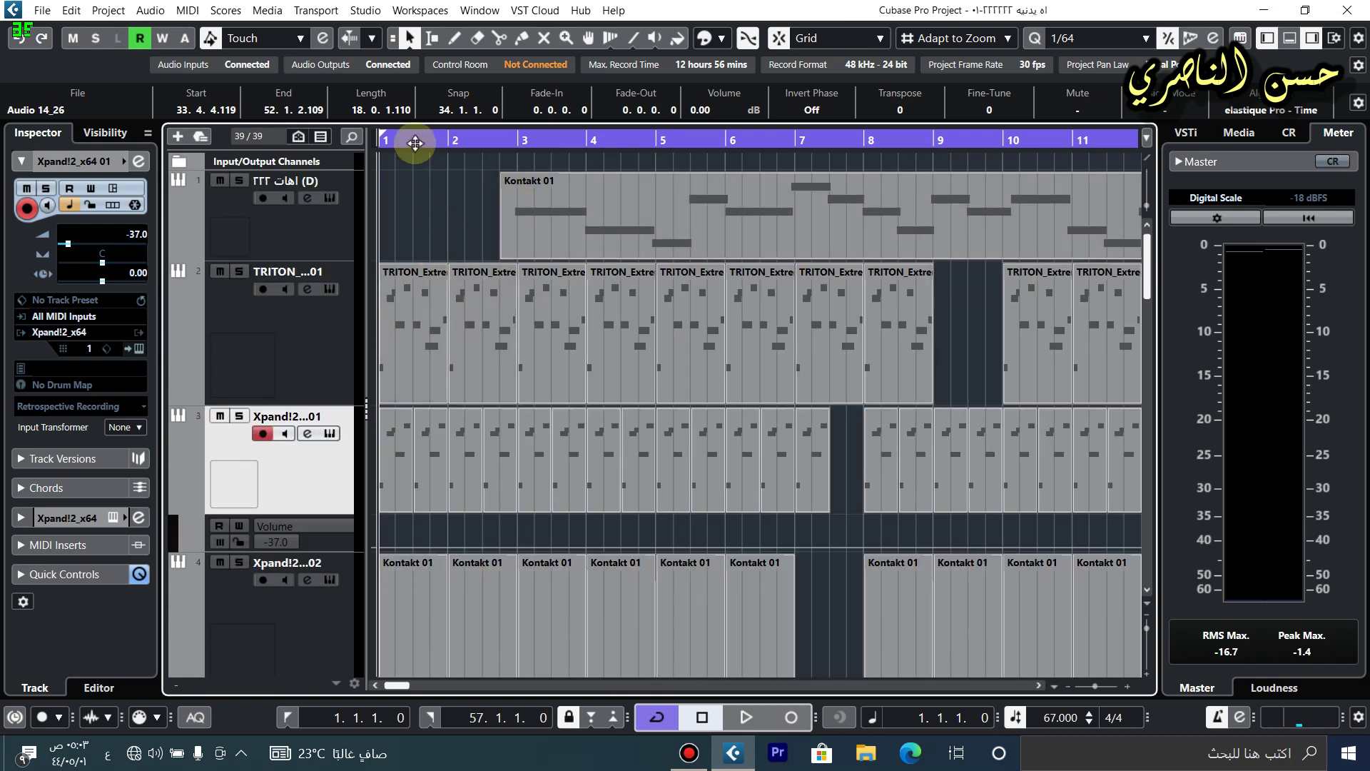
# Select the first TRITON_Extreme 01 MIDI part at bar 1 and its instrument track.
pyautogui.moveTo(414, 138); pyautogui.dragTo(378, 194)
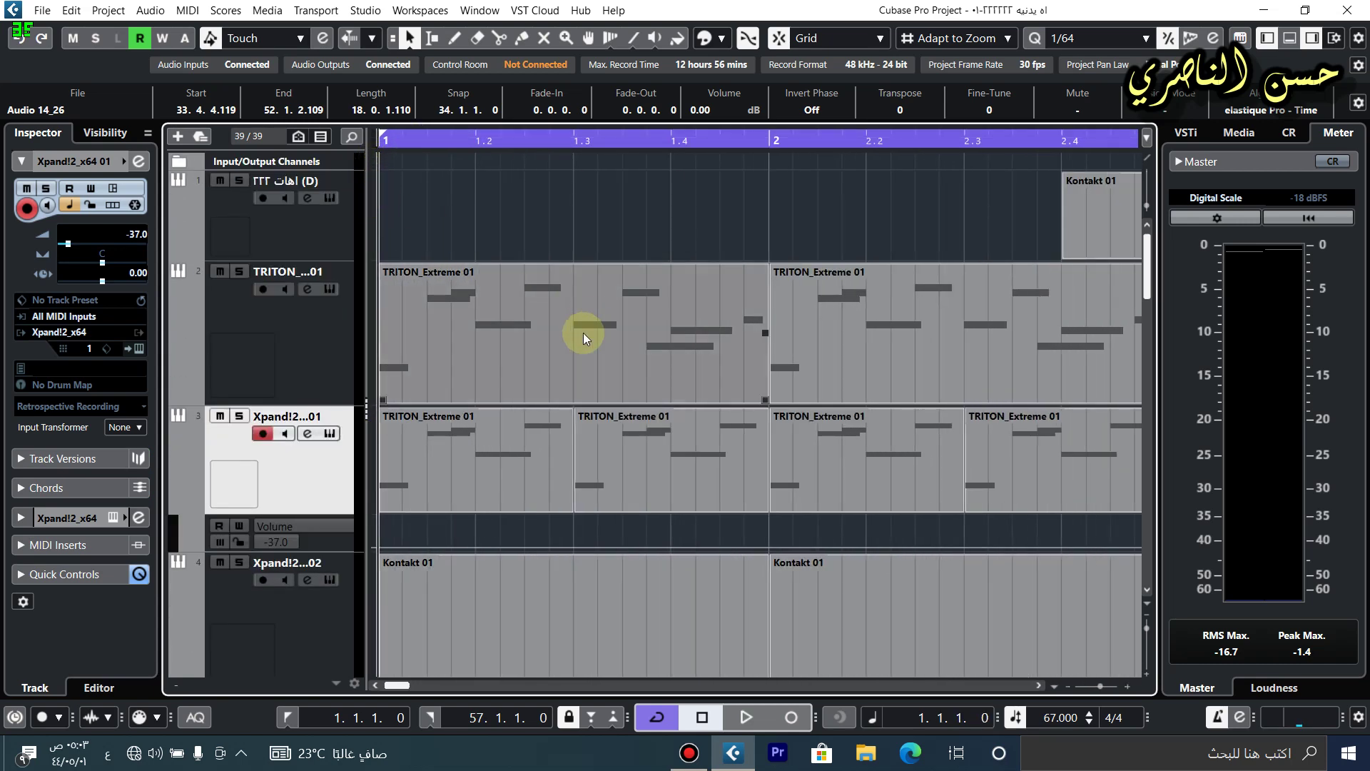
pyautogui.click(582, 332)
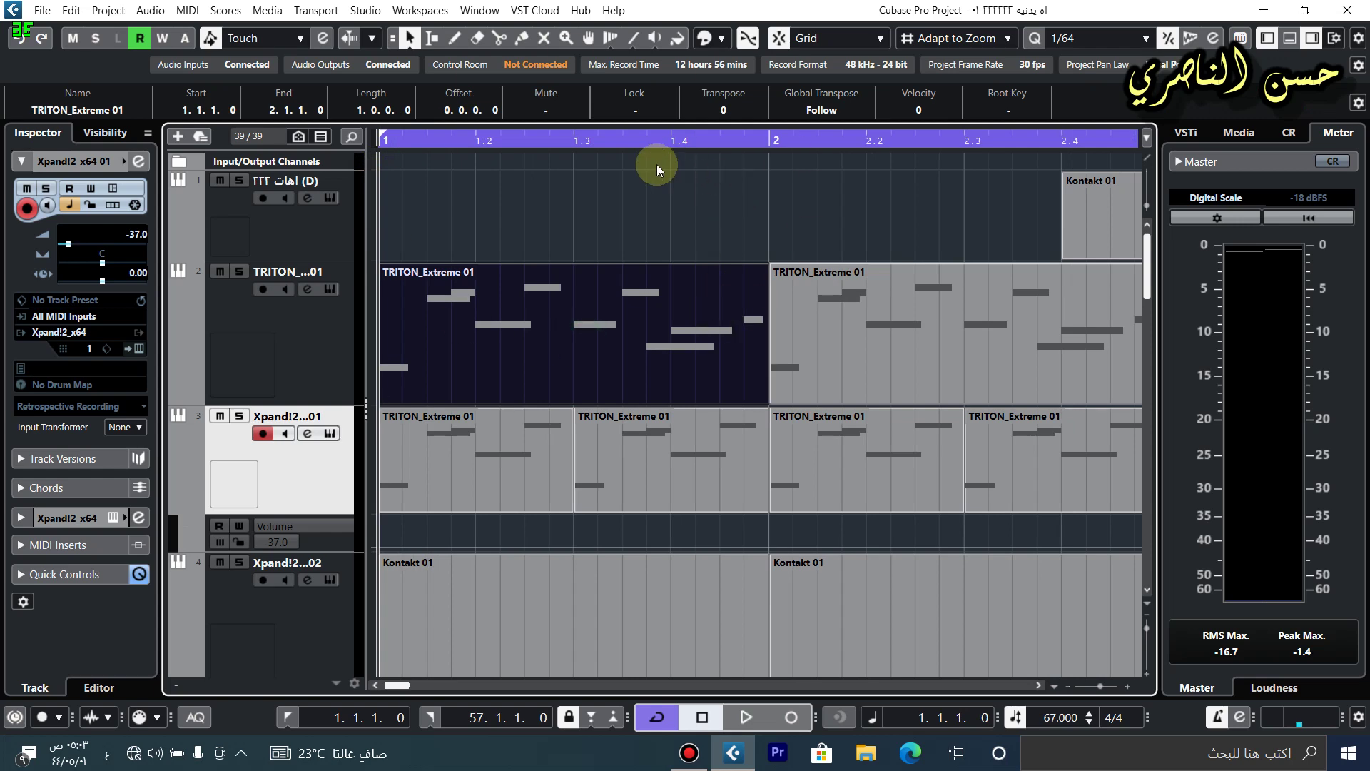
pyautogui.moveTo(389, 145); pyautogui.dragTo(364, 128)
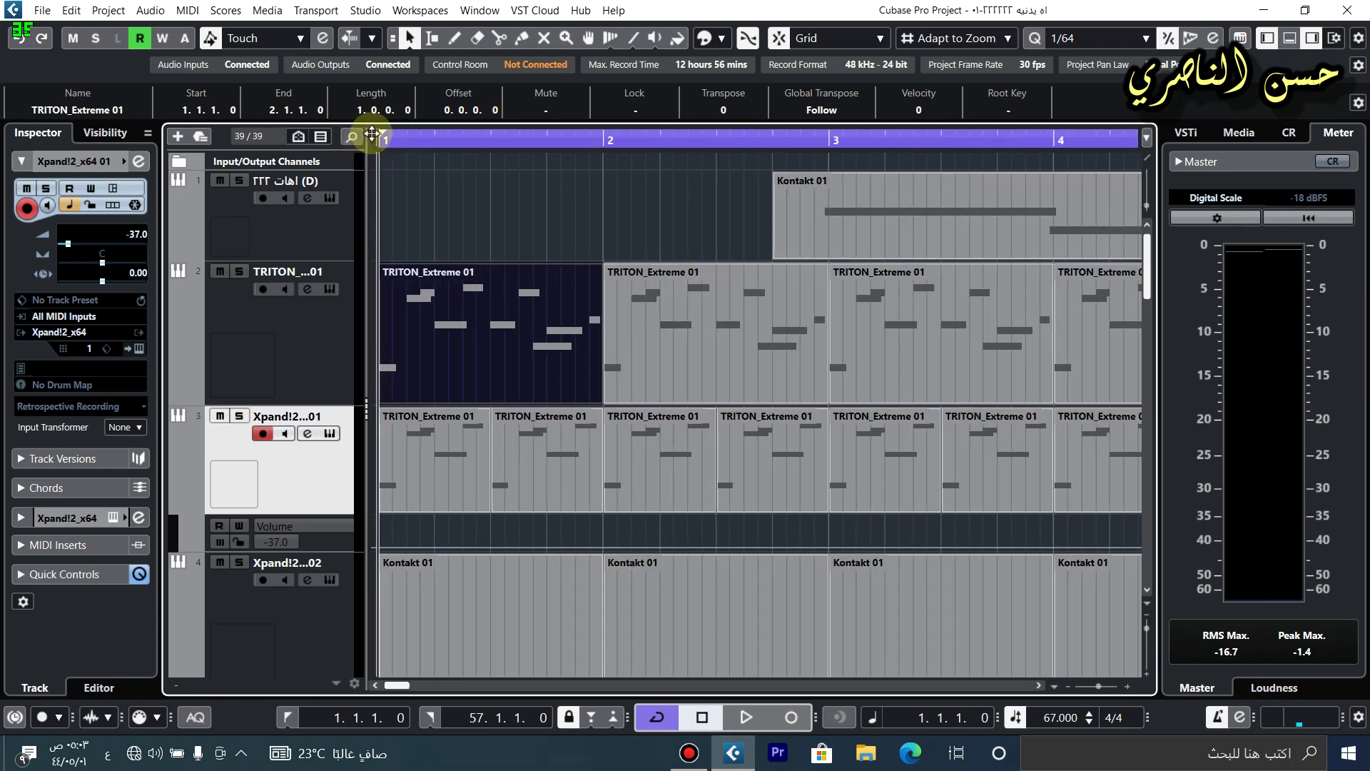
pyautogui.click(315, 353)
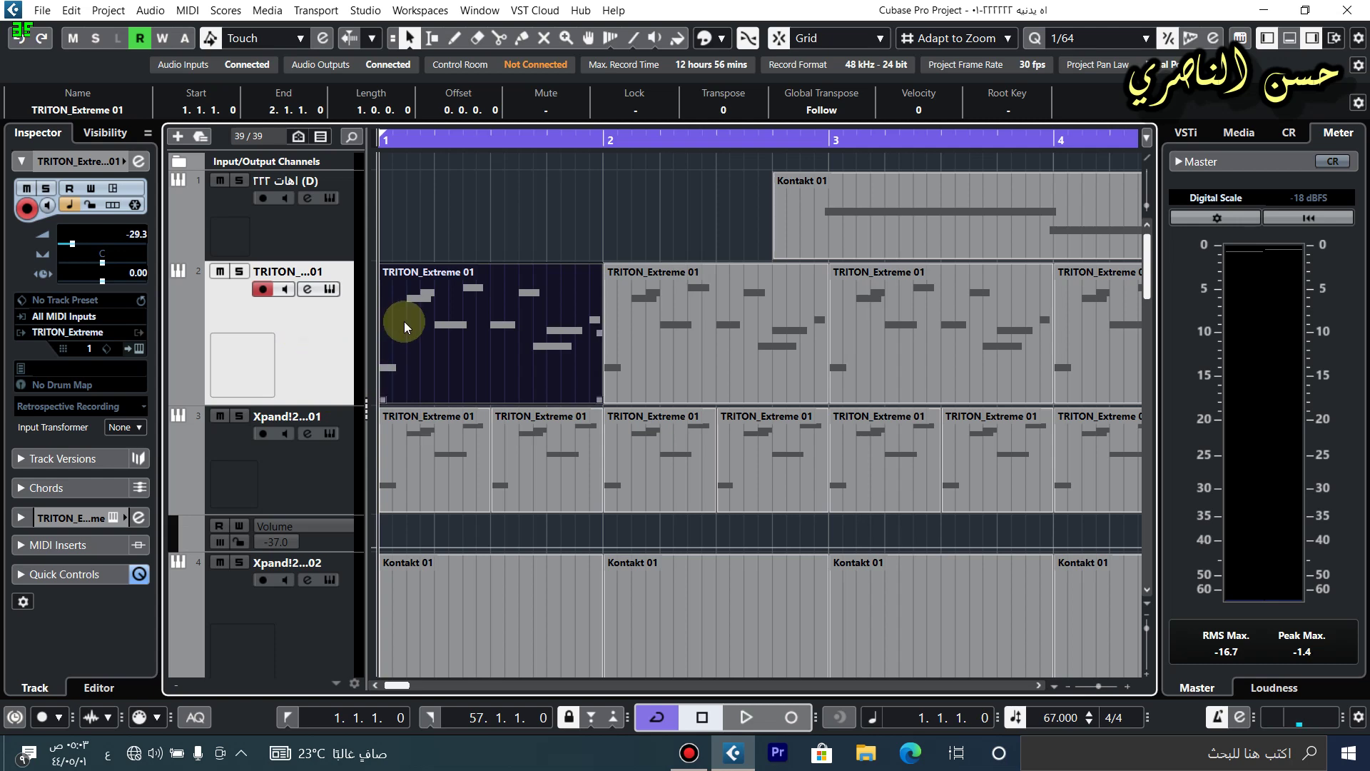
# Select the Audio 14 track and set the right locator to 1.1.1.0 at the project start.
pyautogui.scroll(-10, 571, 381)
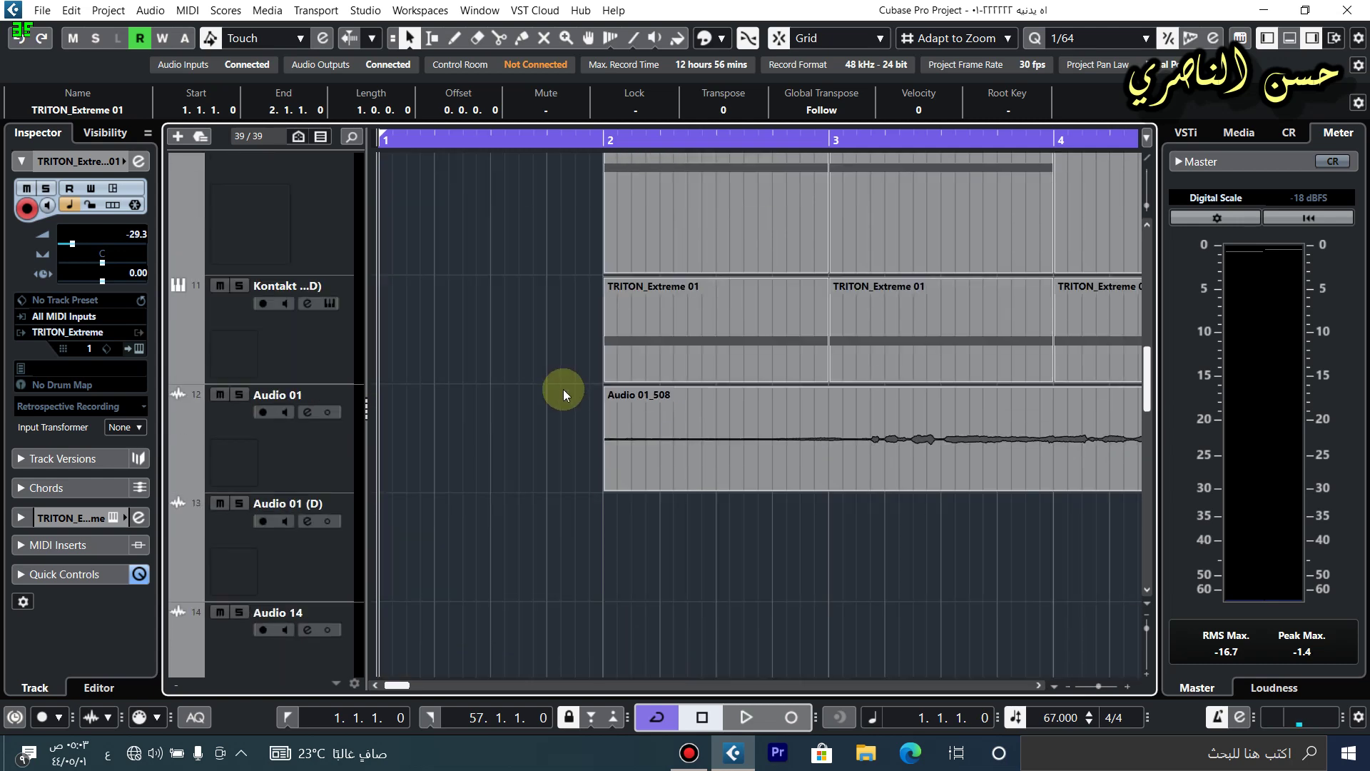
pyautogui.scroll(-2, 558, 391)
pyautogui.scroll(8, 556, 390)
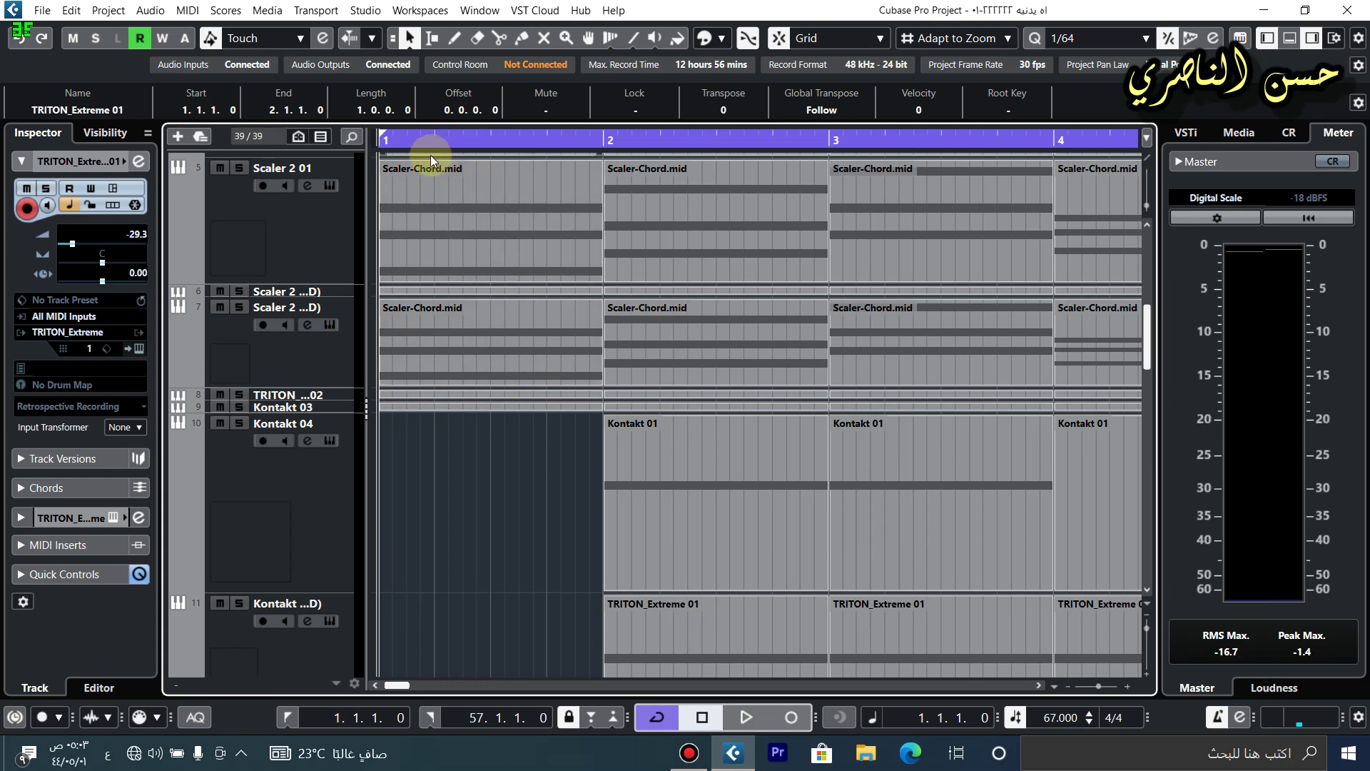
pyautogui.scroll(-5, 331, 533)
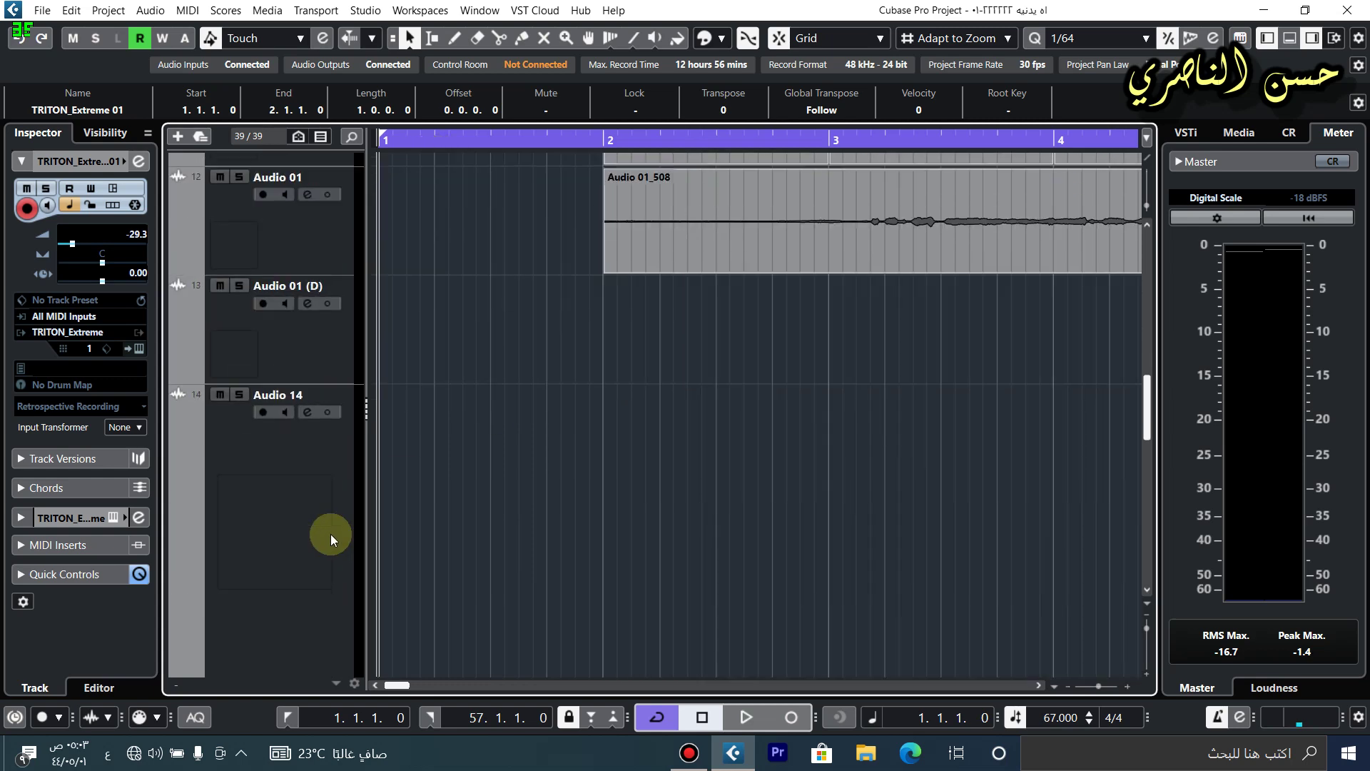
pyautogui.click(315, 542)
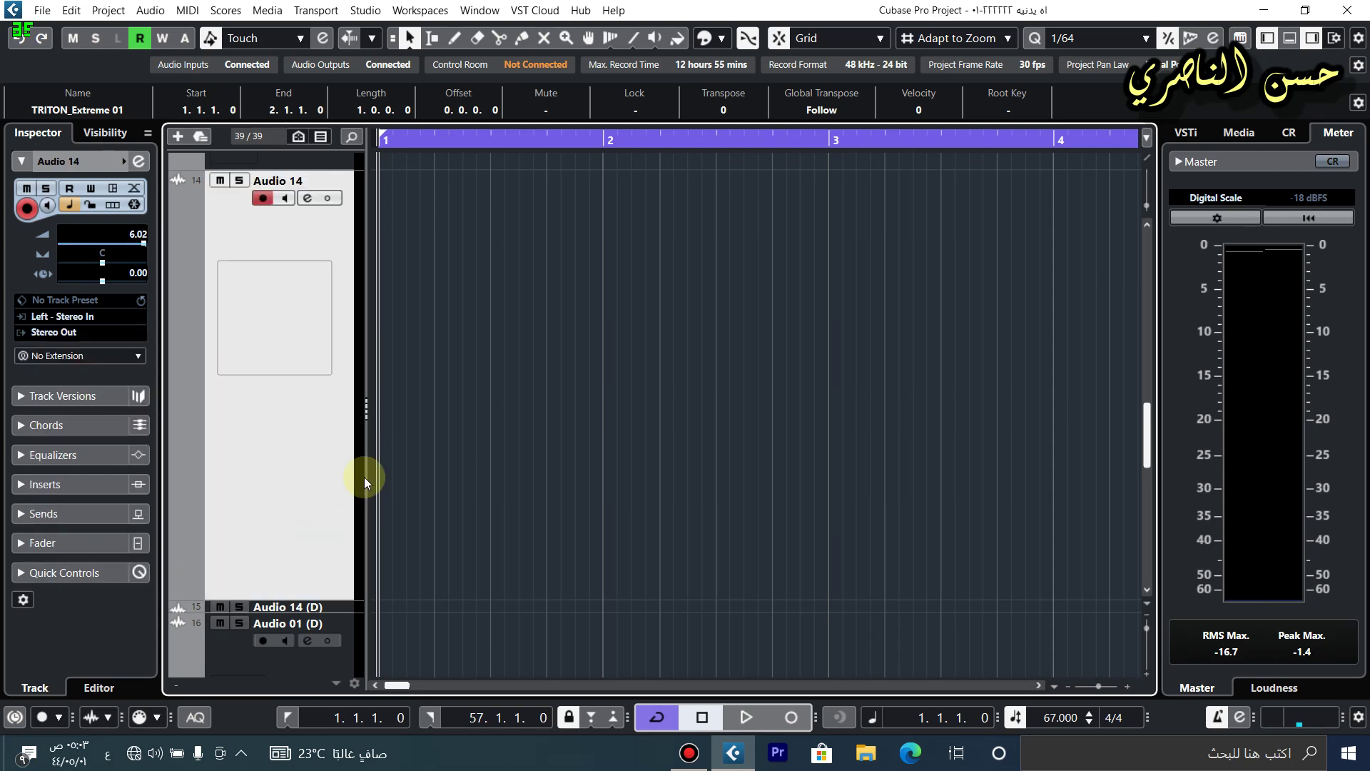
pyautogui.scroll(10, 361, 474)
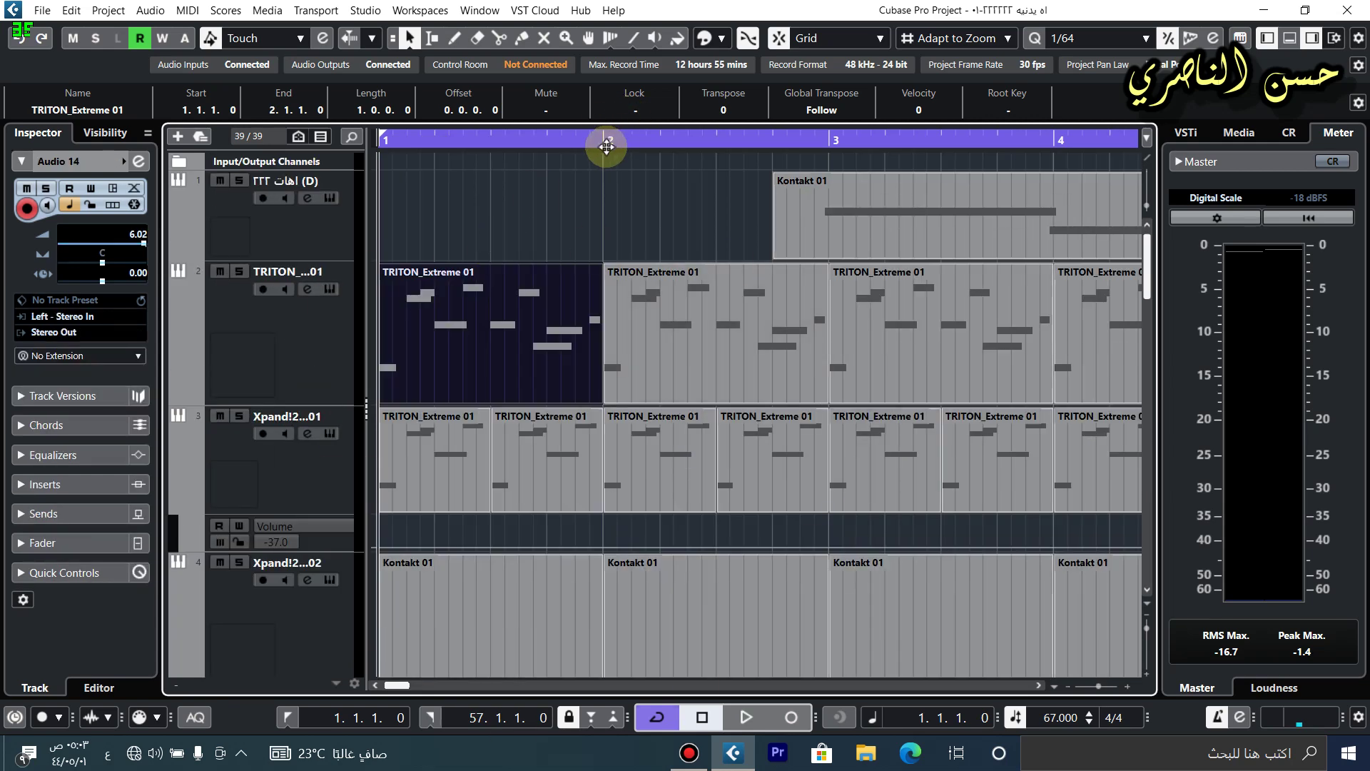
pyautogui.moveTo(606, 146); pyautogui.dragTo(351, 199)
pyautogui.moveTo(394, 145); pyautogui.dragTo(343, 242)
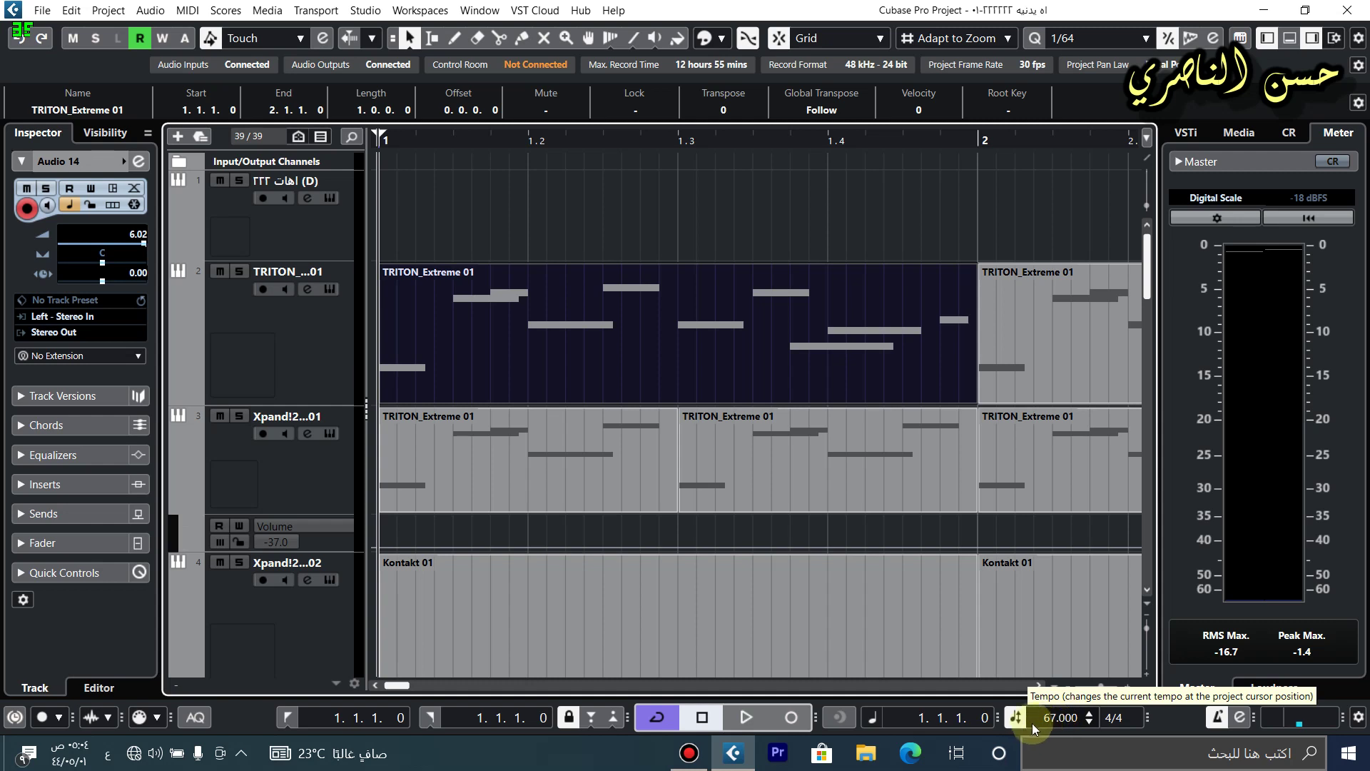
# Open the project's time signature value for inspection and leave it as is.
pyautogui.doubleClick(1104, 718)
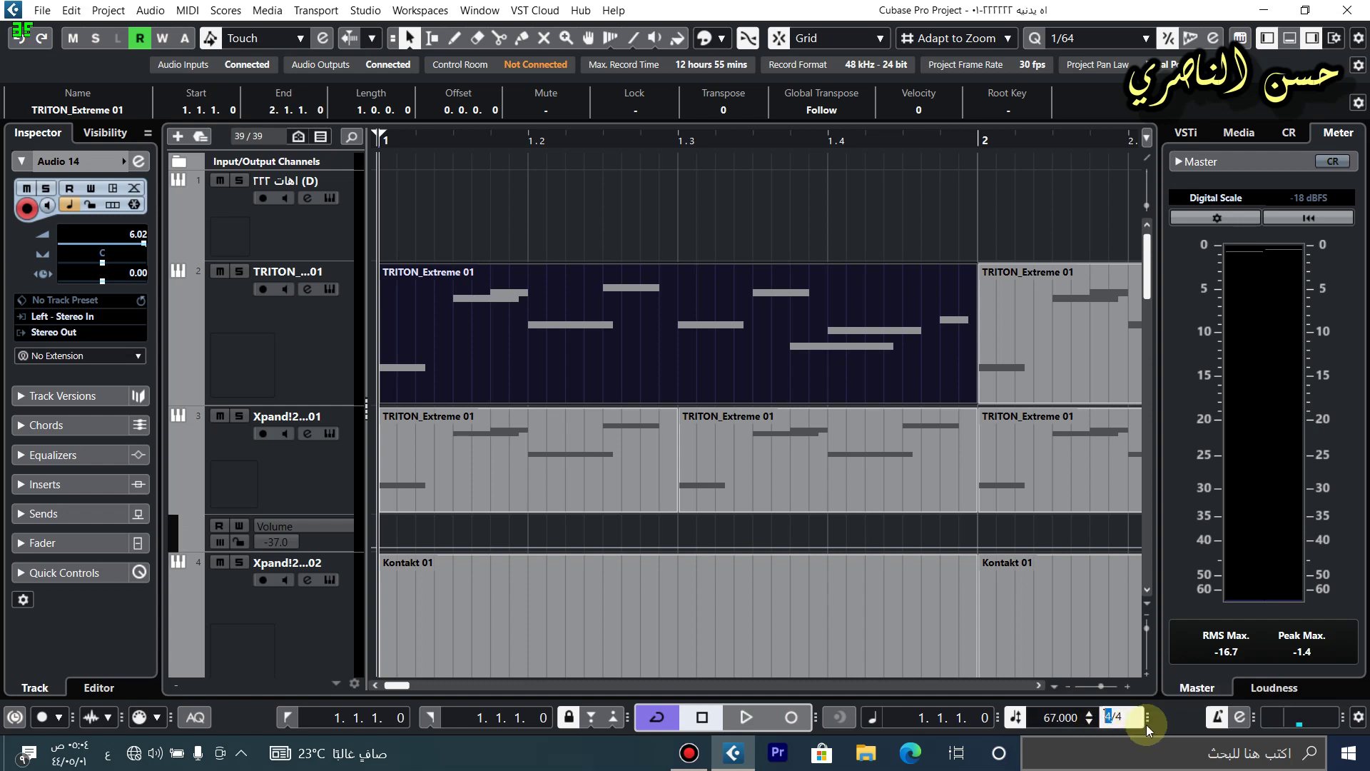
pyautogui.click(1127, 719)
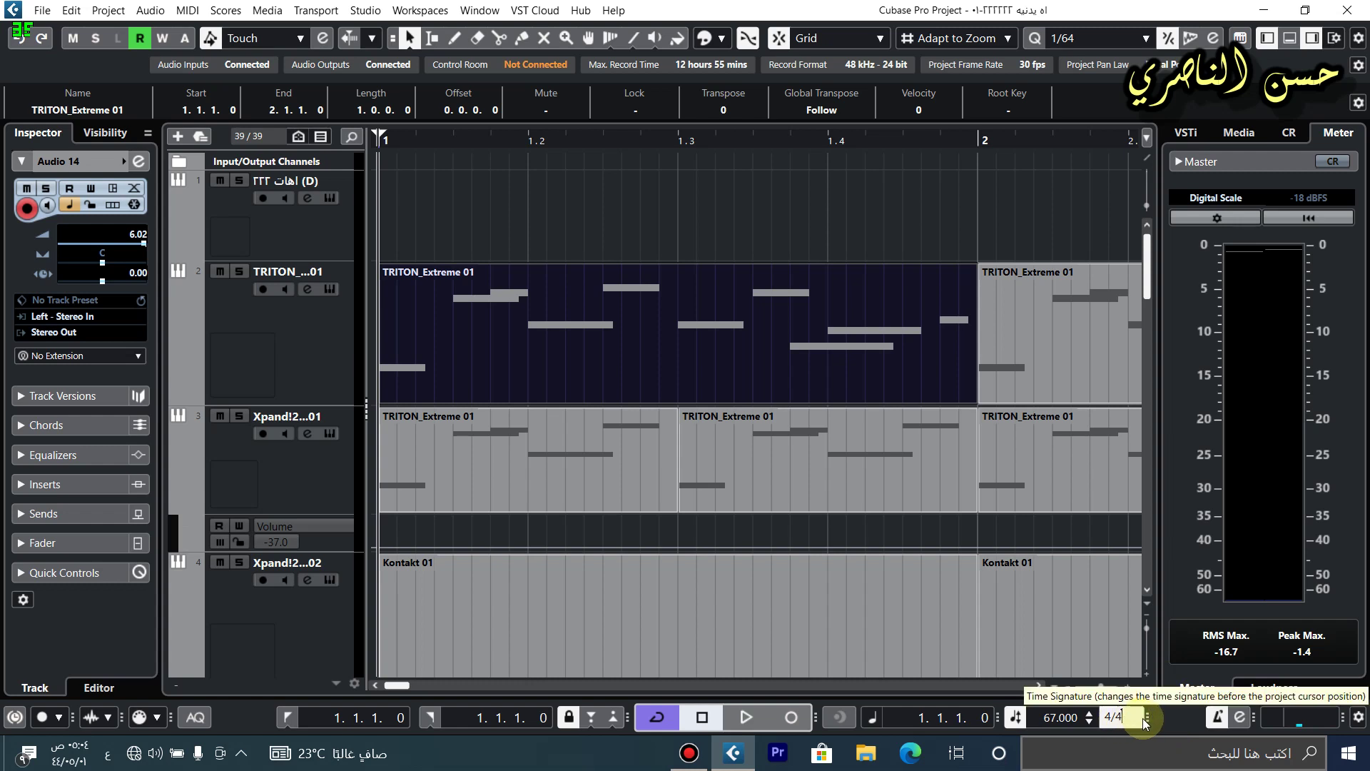
pyautogui.click(612, 753)
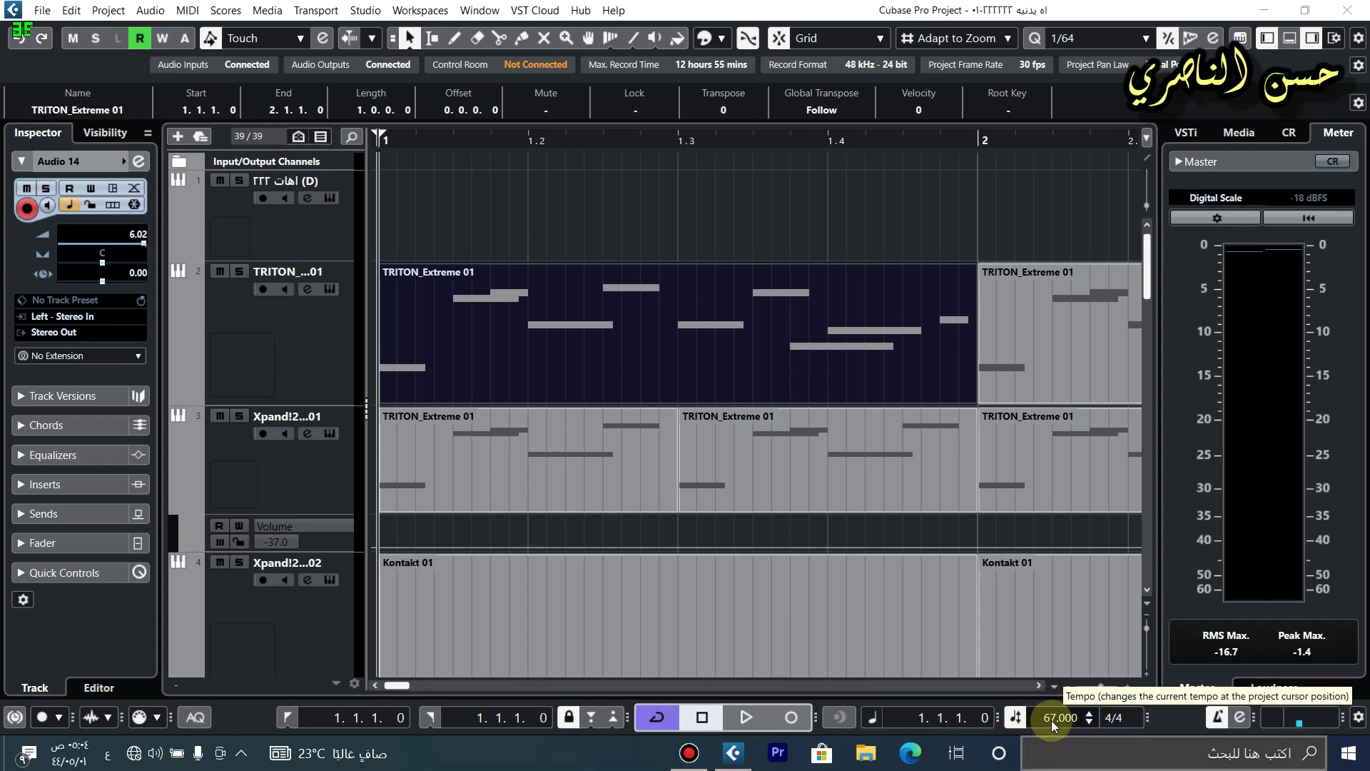
# Set the project tempo to 120 BPM.
pyautogui.scroll(1, 1053, 724)
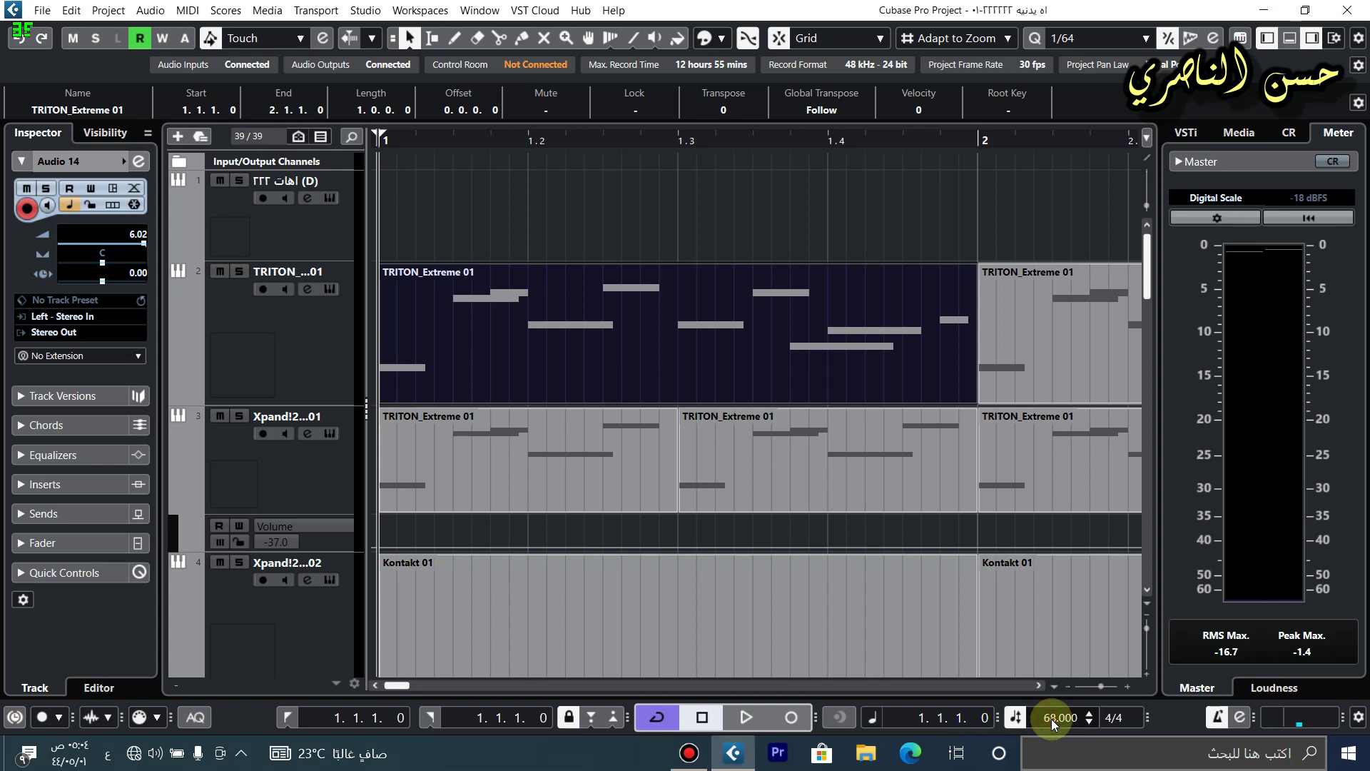
pyautogui.moveTo(1076, 707); pyautogui.dragTo(1076, 532)
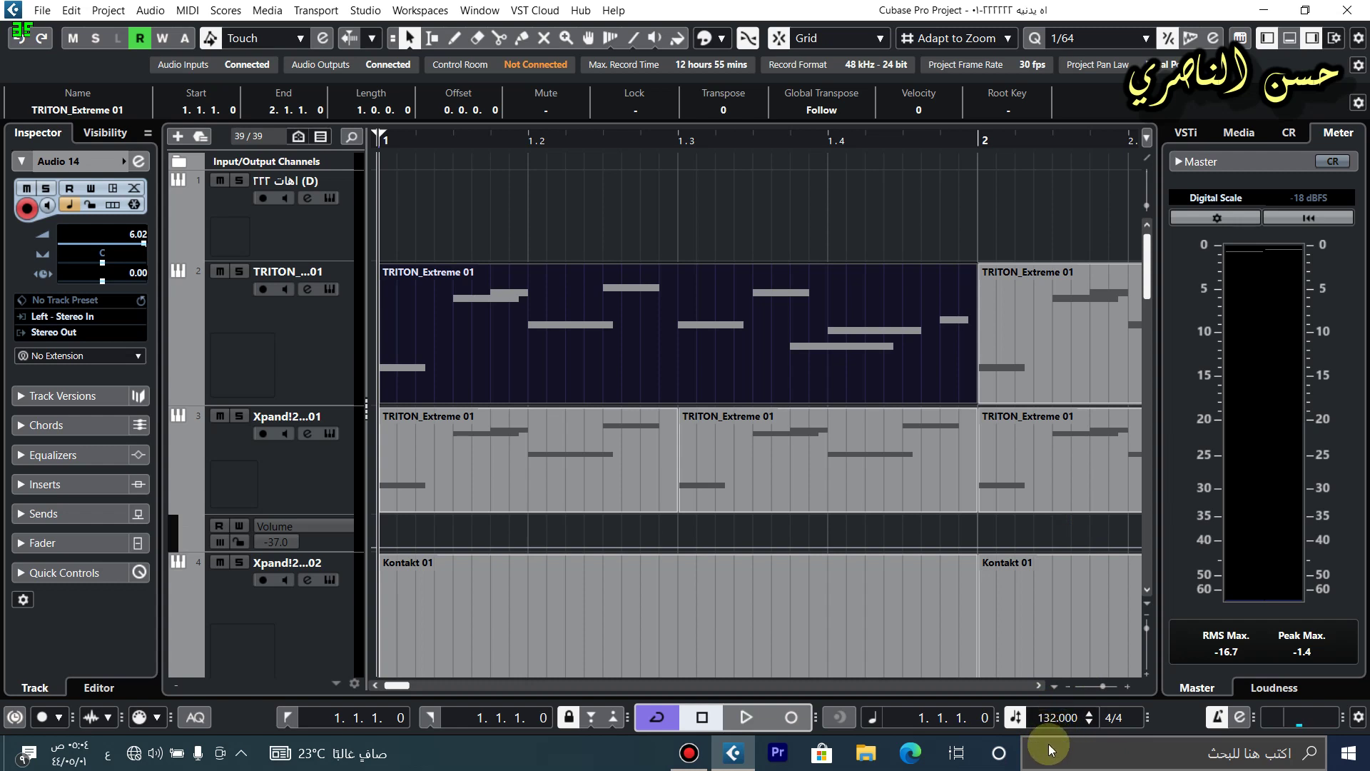
pyautogui.moveTo(1054, 710); pyautogui.dragTo(1056, 739)
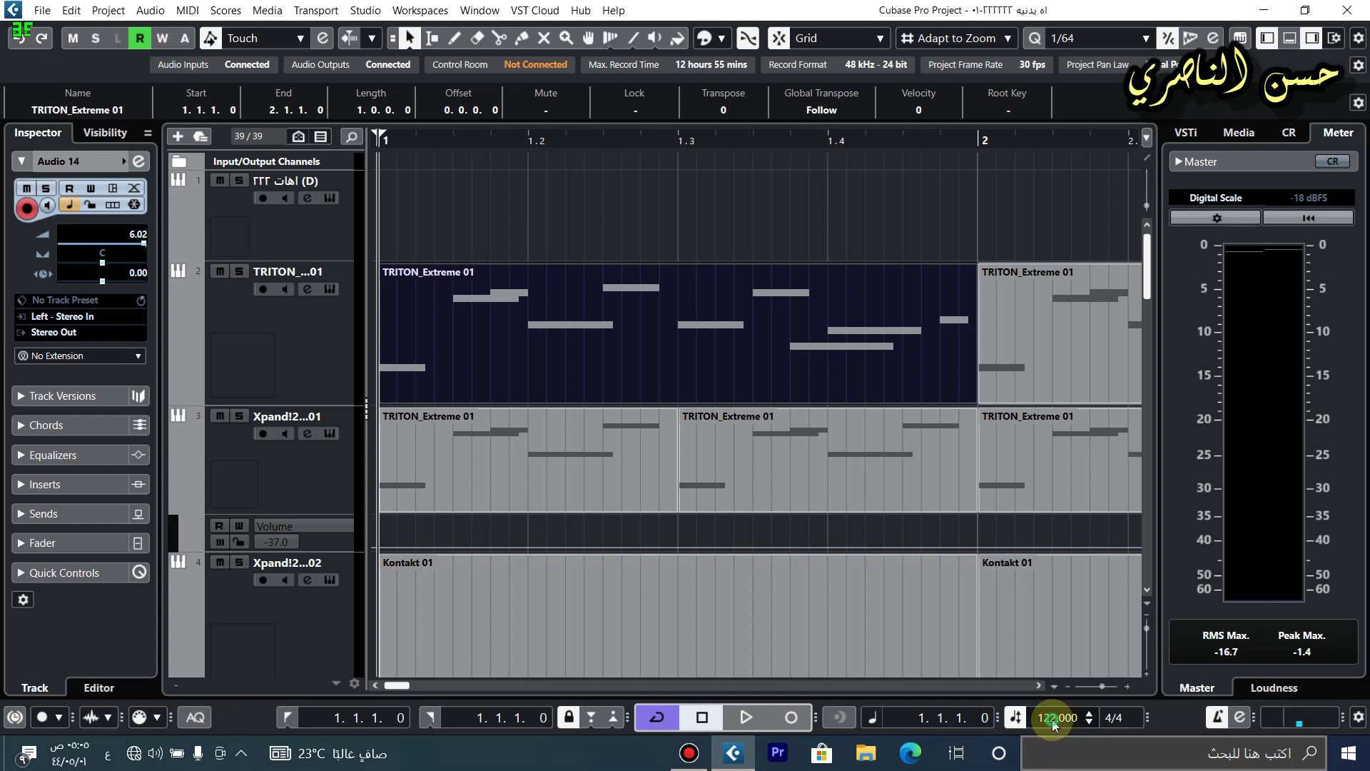
pyautogui.moveTo(1054, 725); pyautogui.dragTo(1054, 731)
pyautogui.scroll(1, 1056, 720)
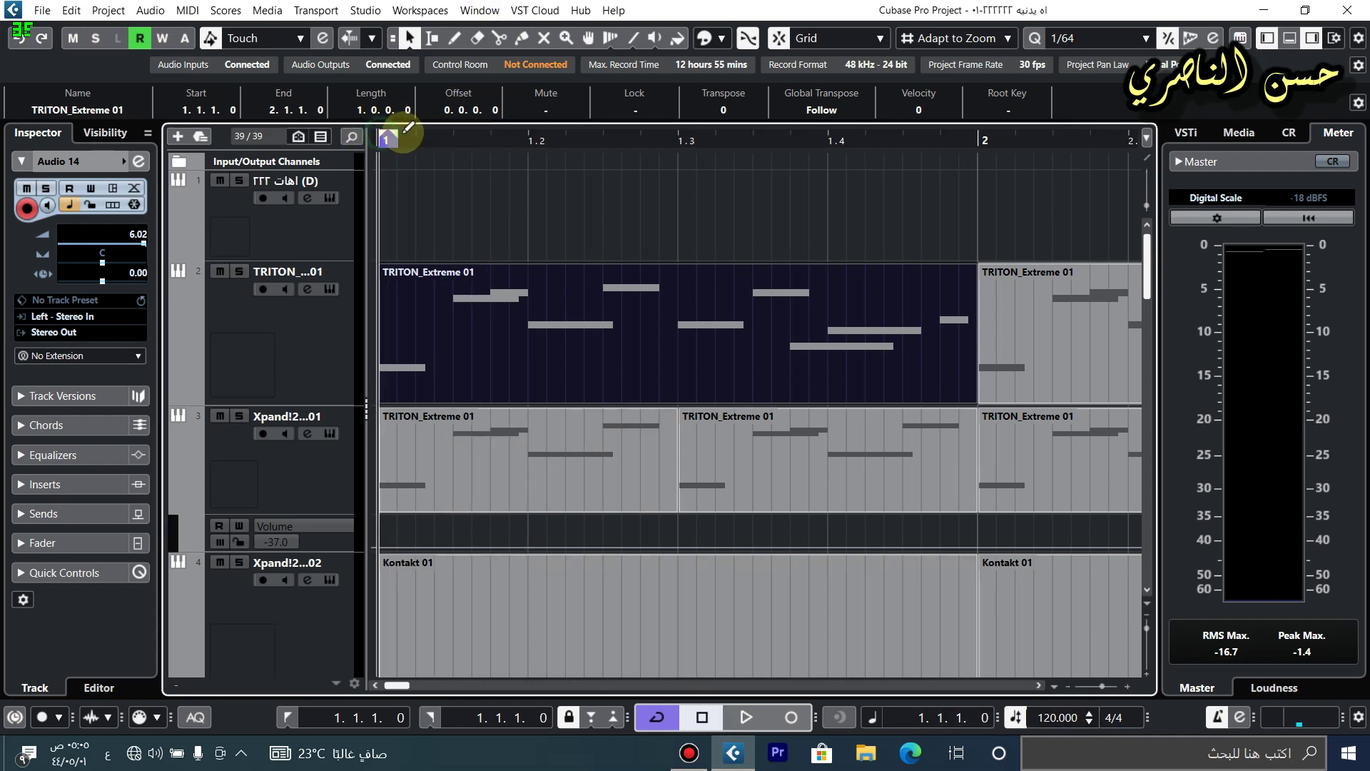
# View the TRITON_Extreme 01 track's channel settings with its equalizer and close them.
pyautogui.moveTo(405, 131)
pyautogui.mouseDown()
pyautogui.moveTo(656, 130)
pyautogui.moveTo(389, 129)
pyautogui.mouseUp()
pyautogui.click(299, 337)
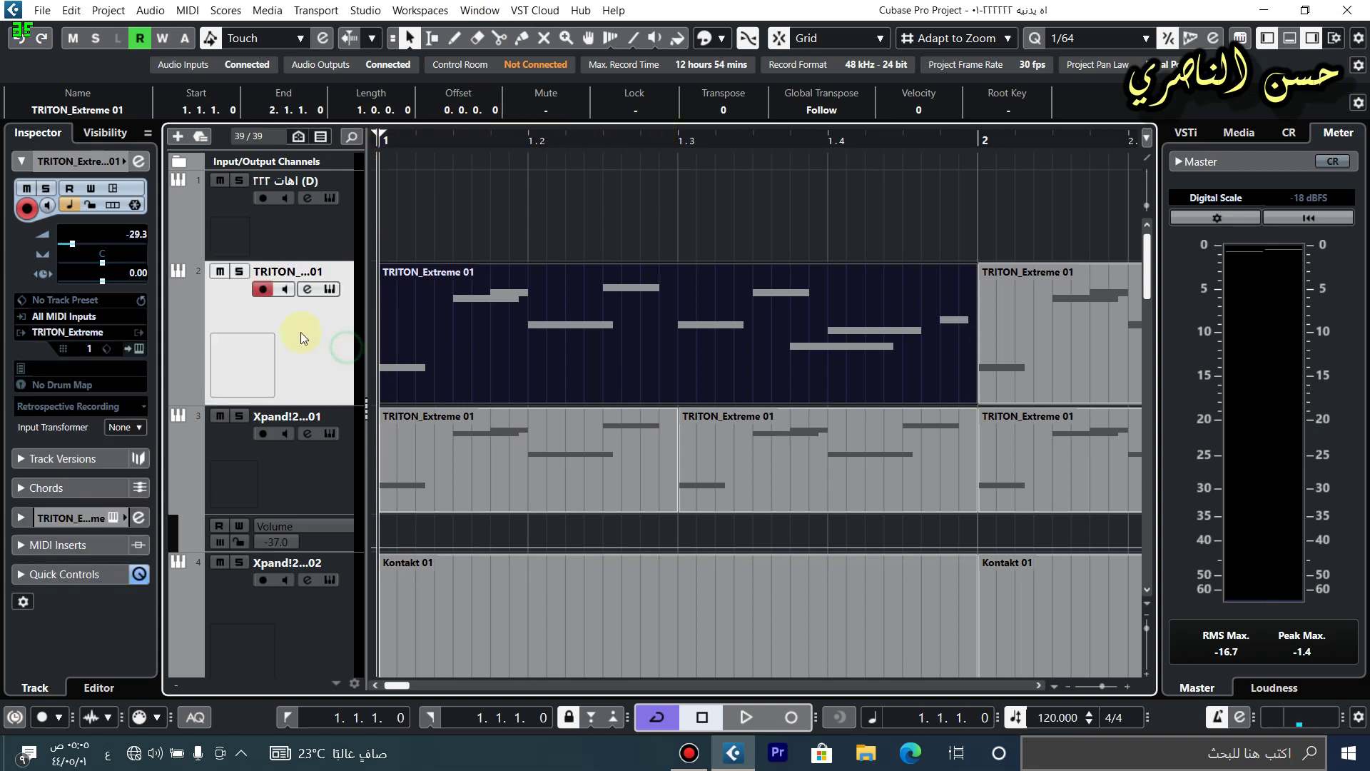
pyautogui.click(305, 291)
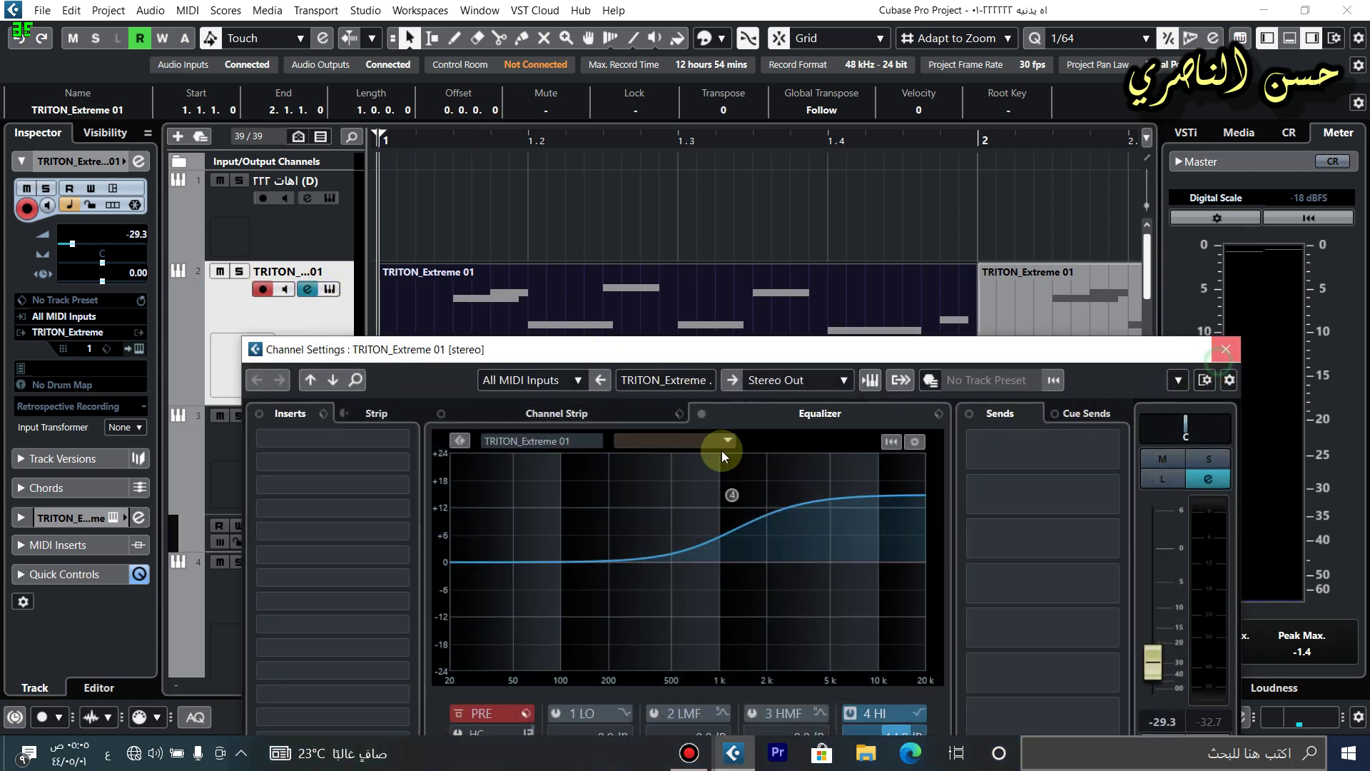
pyautogui.press('Escape')
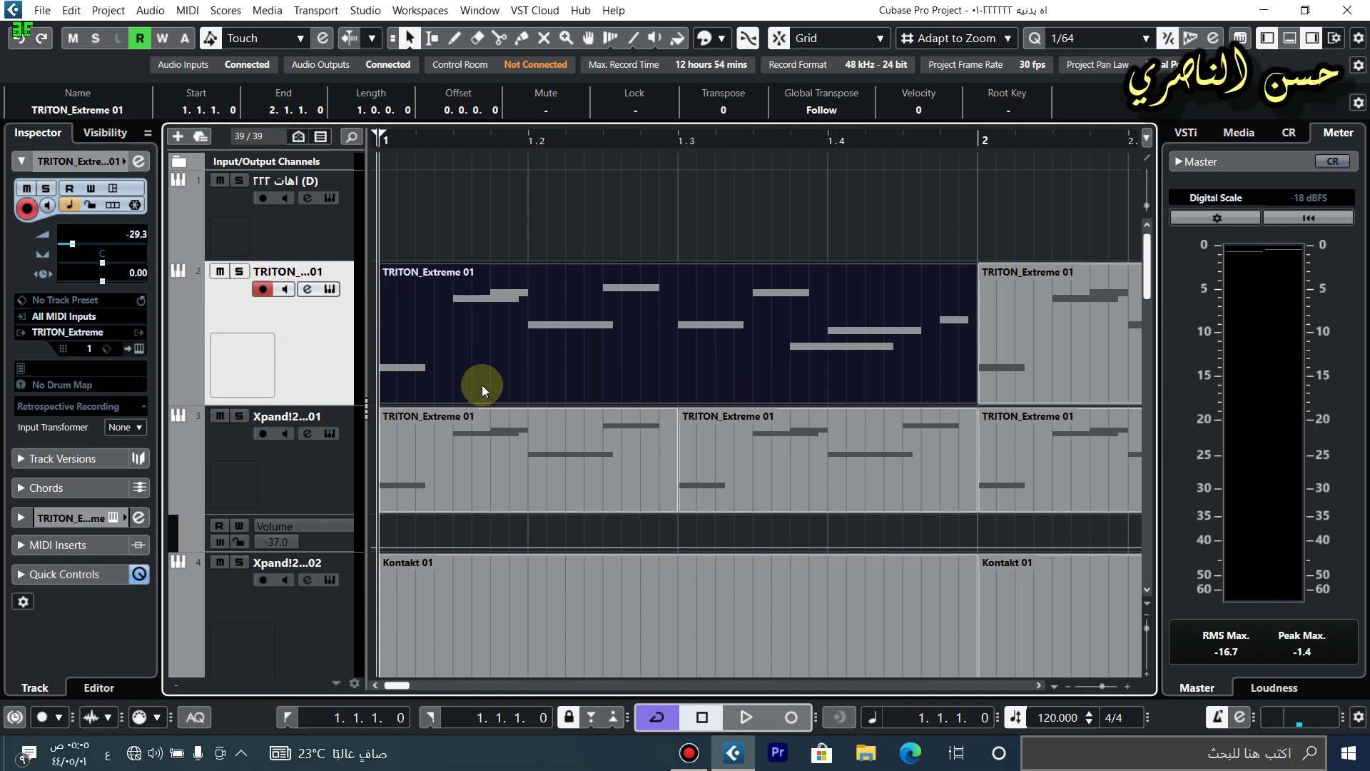
# View the KORG TRITON Extreme instrument loaded on the TRITON_Extreme 01 track and close its window.
pyautogui.click(254, 294)
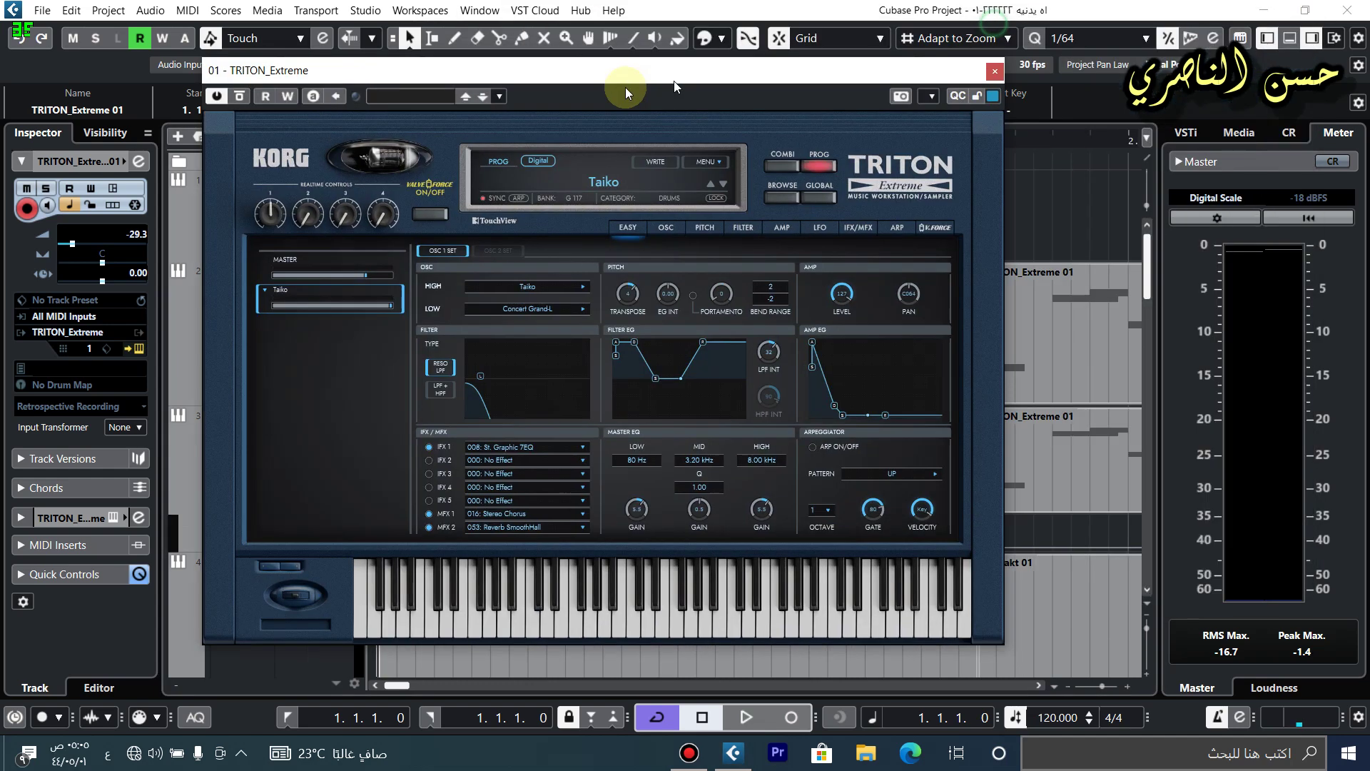
pyautogui.moveTo(625, 87); pyautogui.dragTo(575, 31)
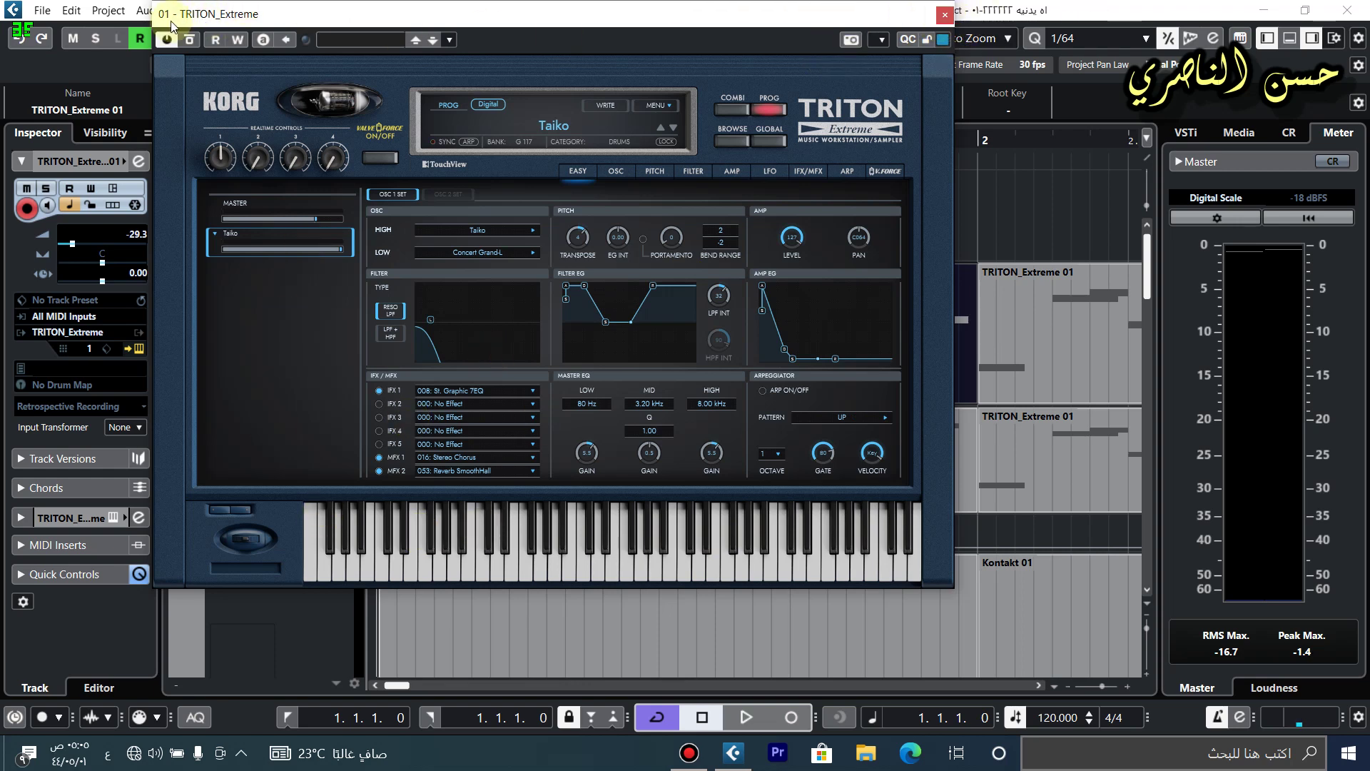
pyautogui.click(944, 15)
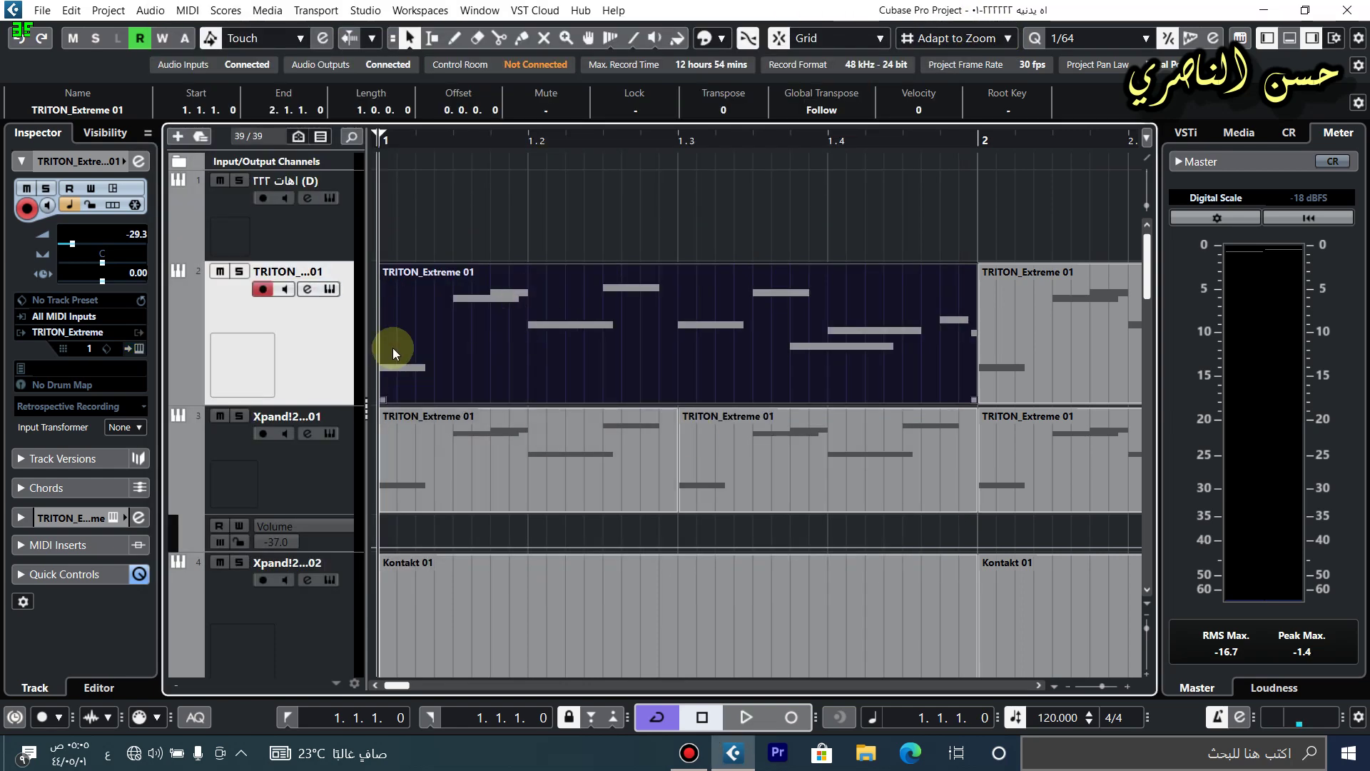
# Open the KORG TRITON Extreme instrument of the TRITON_Extreme 01 track and audition keys on its keyboard.
pyautogui.click(330, 289)
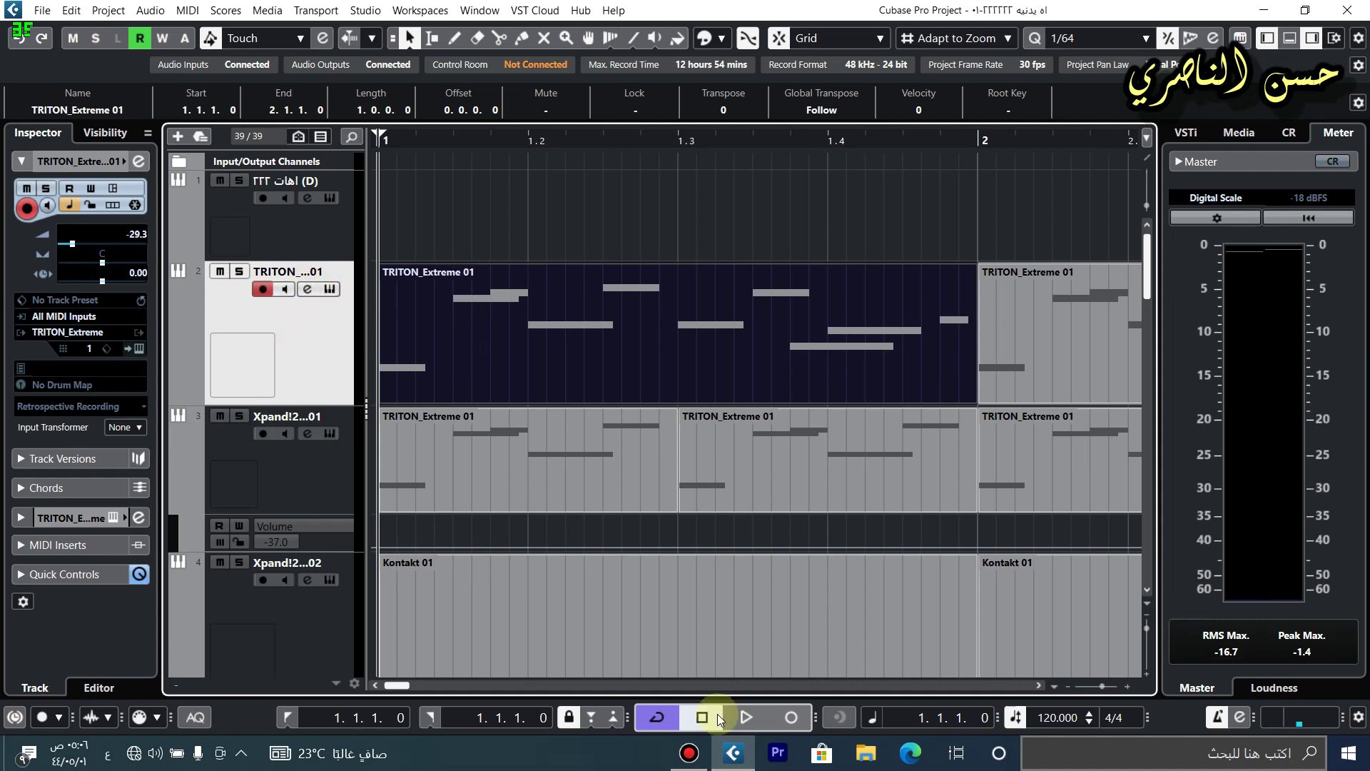
pyautogui.click(330, 289)
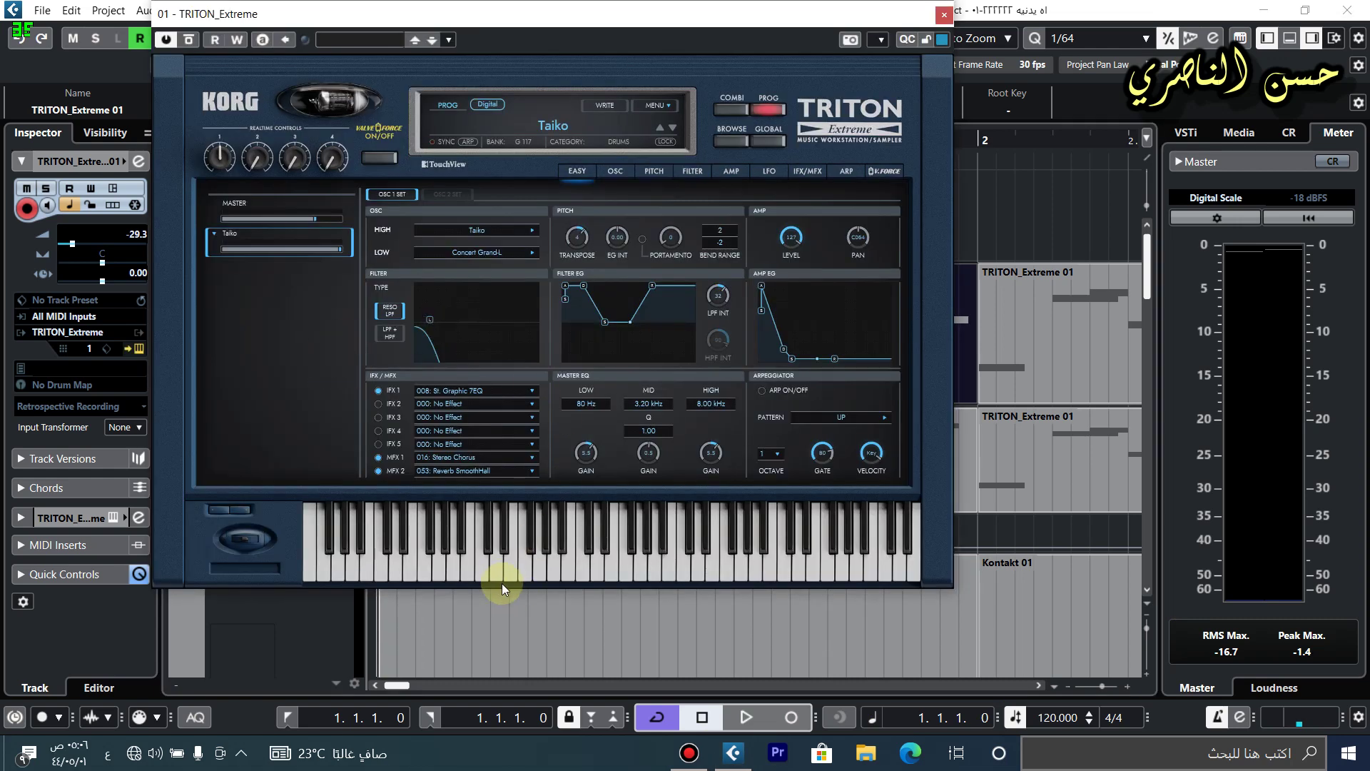
pyautogui.click(500, 574)
pyautogui.click(542, 573)
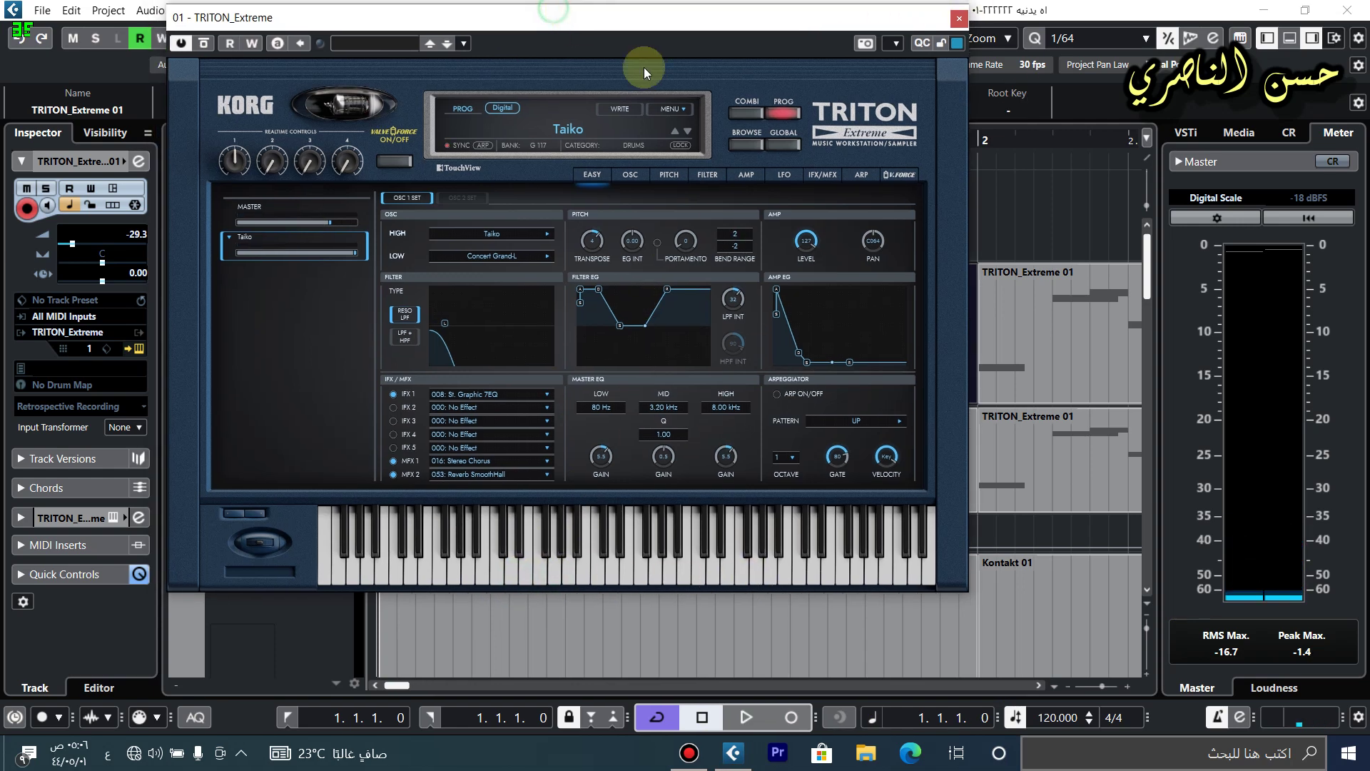
# Open the TRITON Extreme program browser from the Taiko program name and filter it to the Drums category.
pyautogui.moveTo(561, 15); pyautogui.dragTo(576, 18)
pyautogui.click(574, 129)
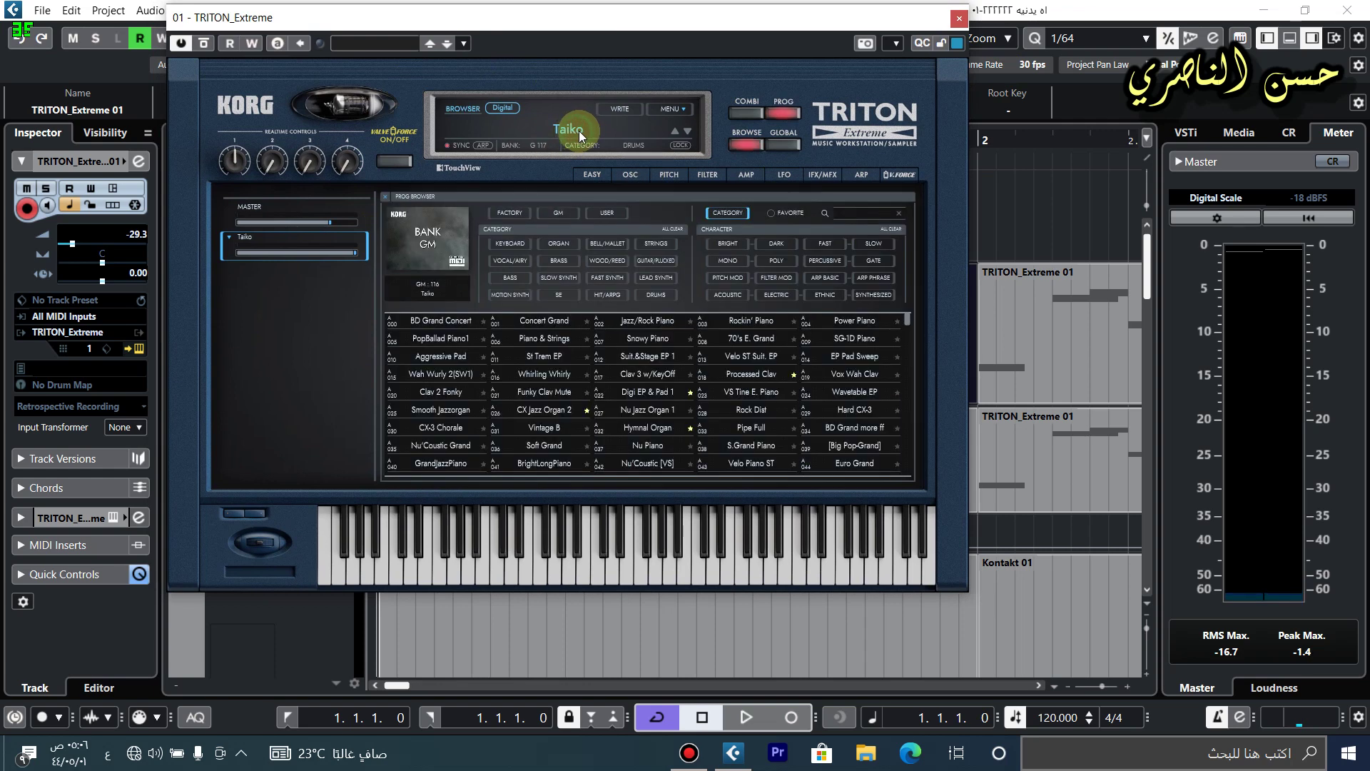
pyautogui.click(654, 298)
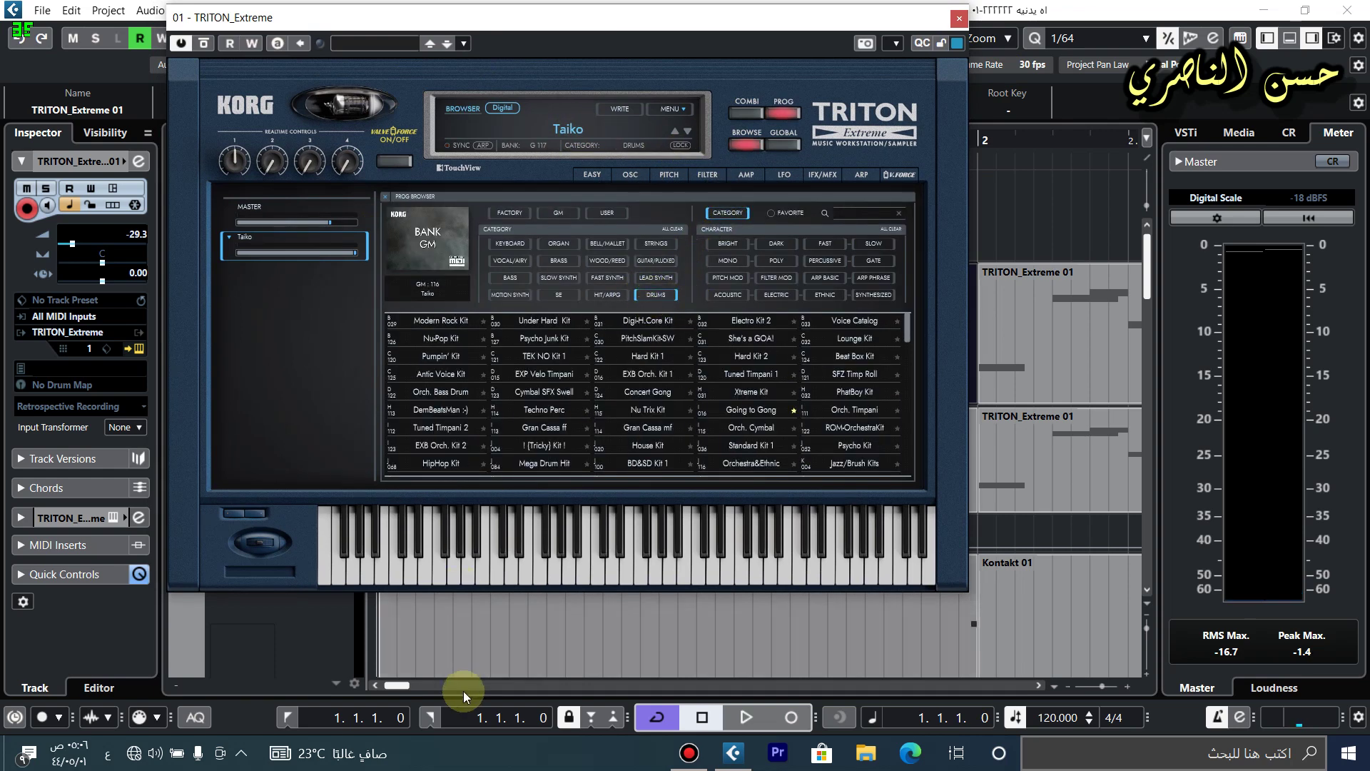
# Bring up the TRITON Extreme window again, look through its Drums programs including the Taiko entries, and close the instrument.
pyautogui.click(696, 749)
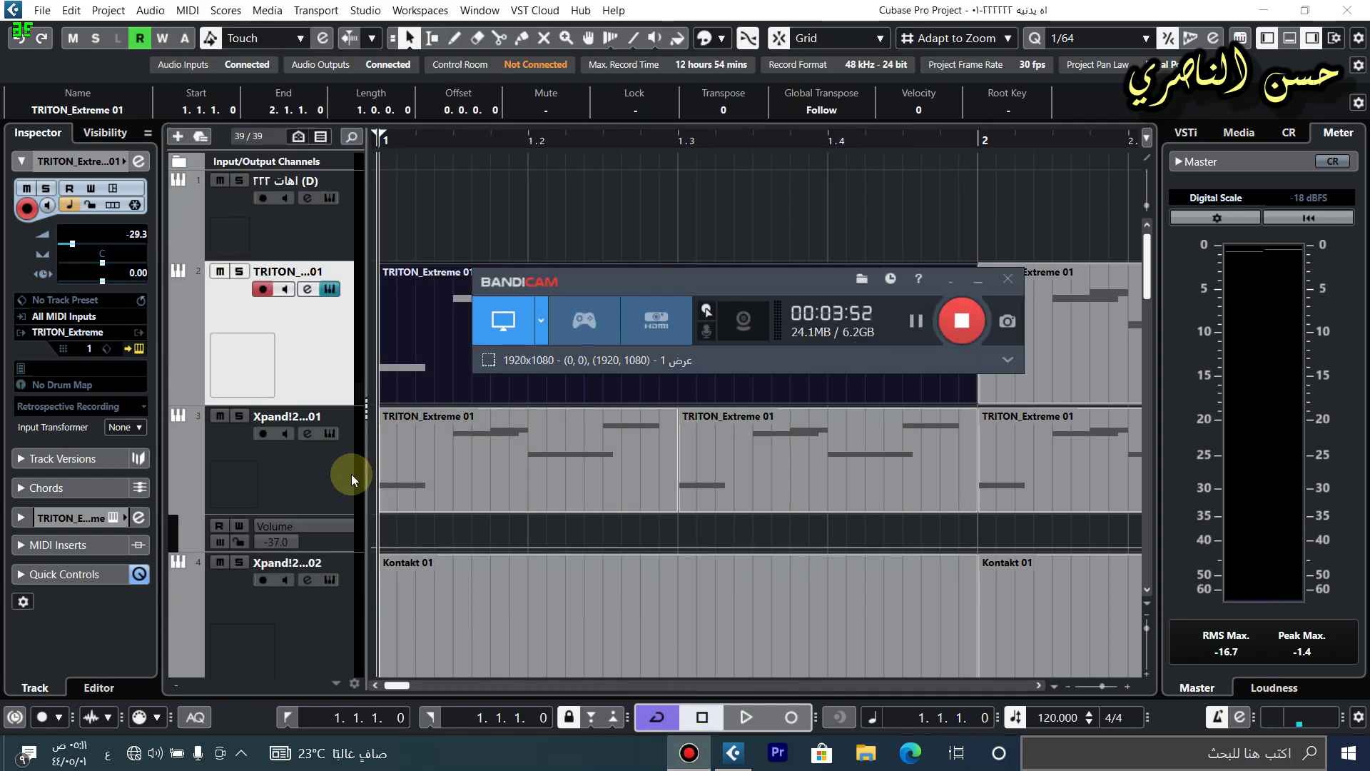
pyautogui.click(428, 371)
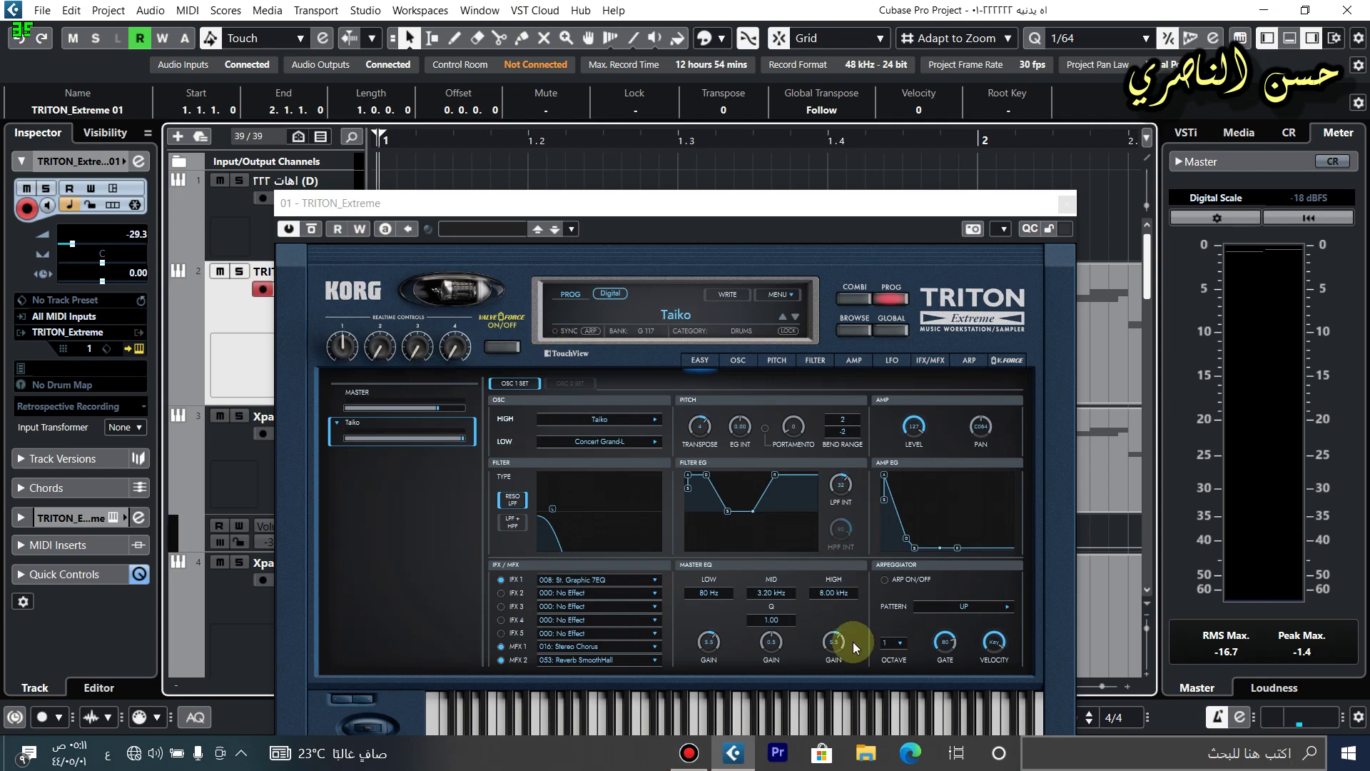
pyautogui.moveTo(627, 209); pyautogui.dragTo(622, 103)
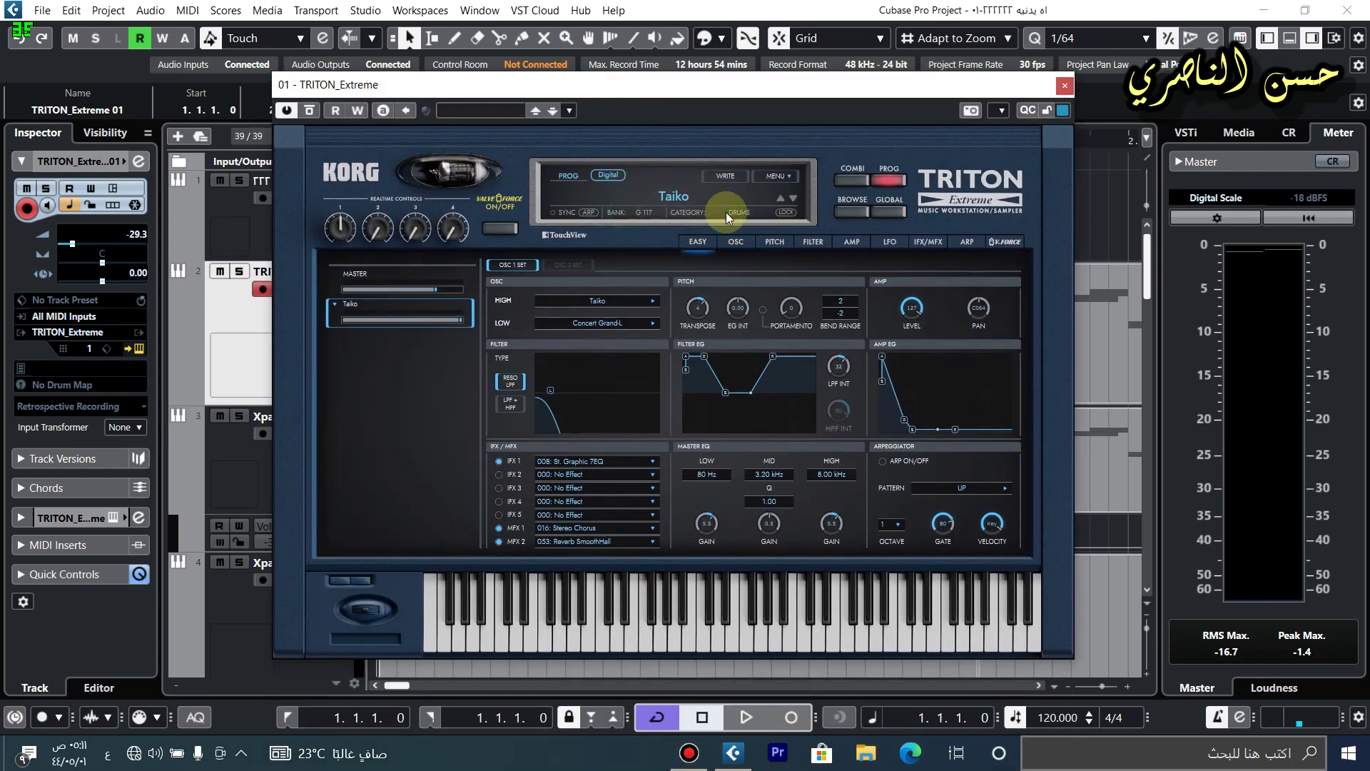
pyautogui.click(670, 197)
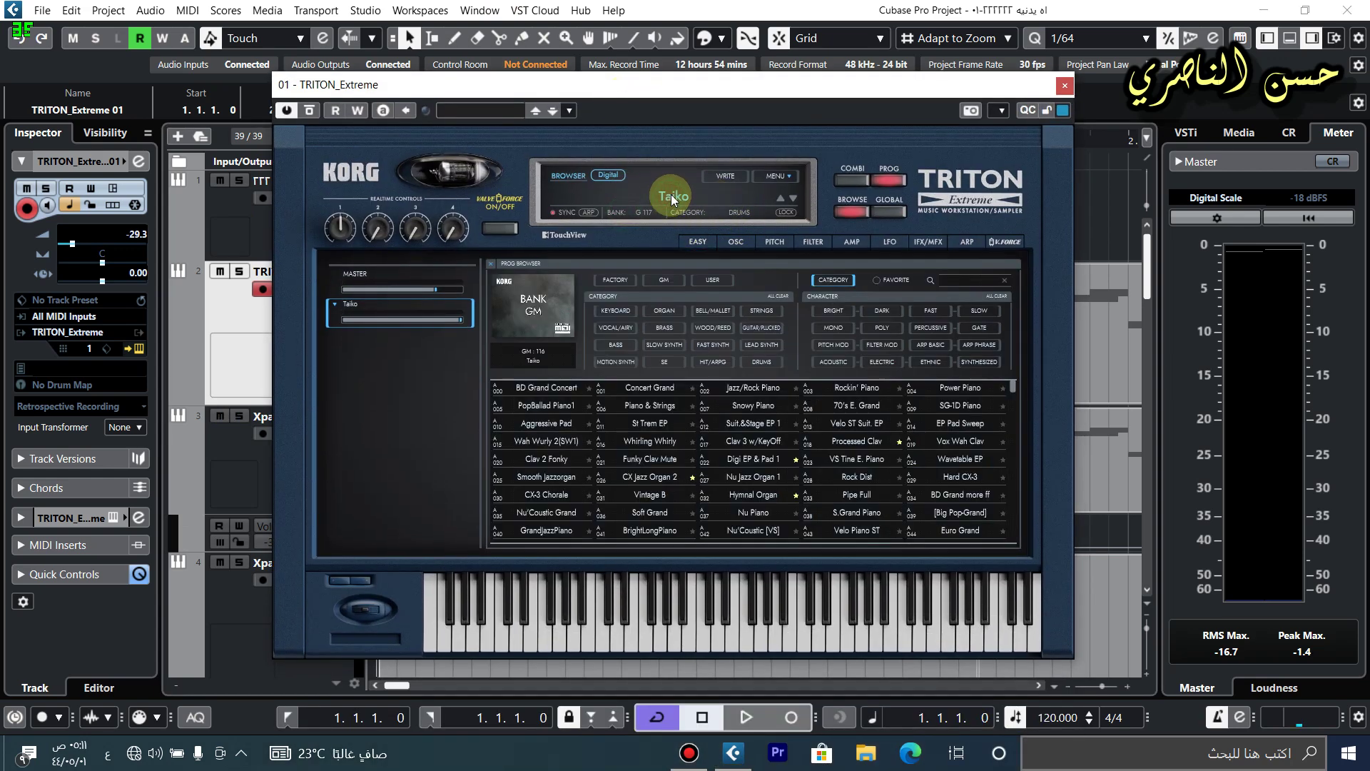
pyautogui.click(762, 363)
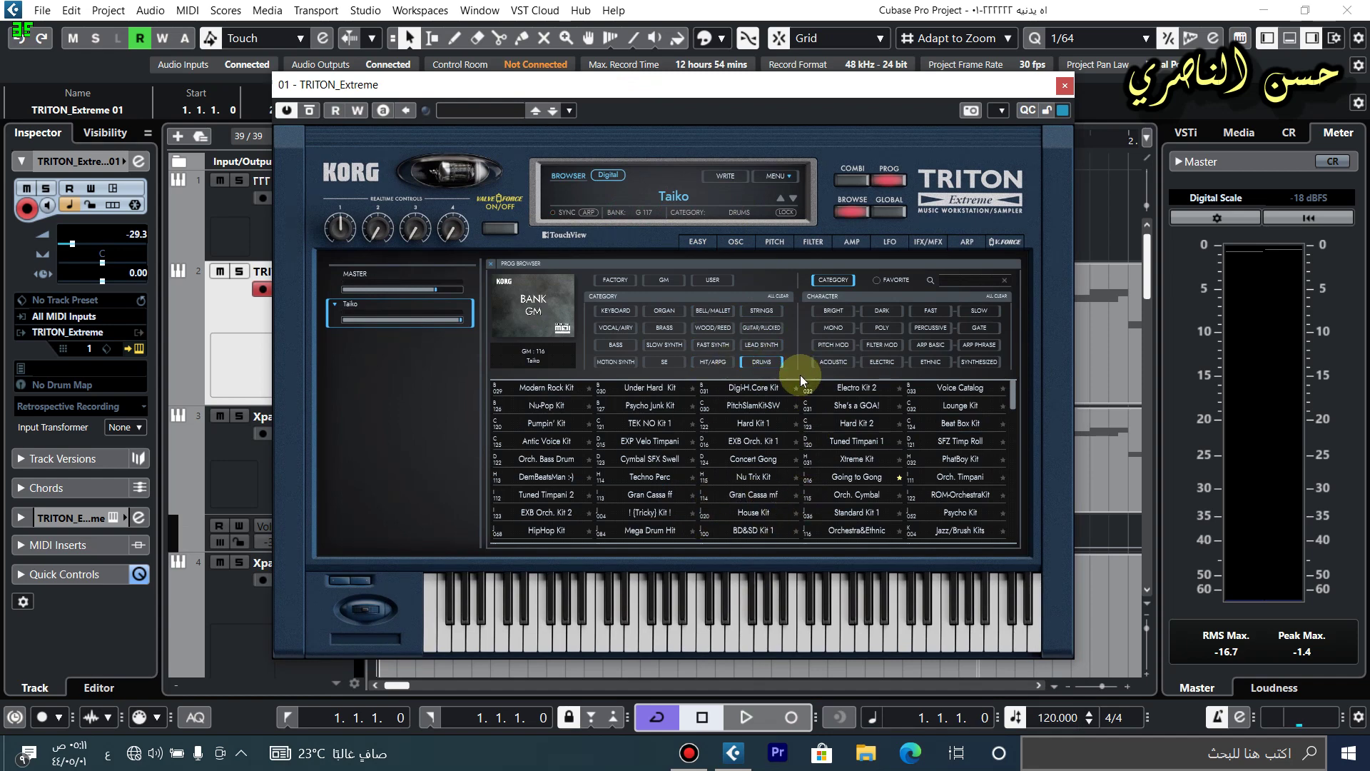
pyautogui.scroll(-5, 697, 450)
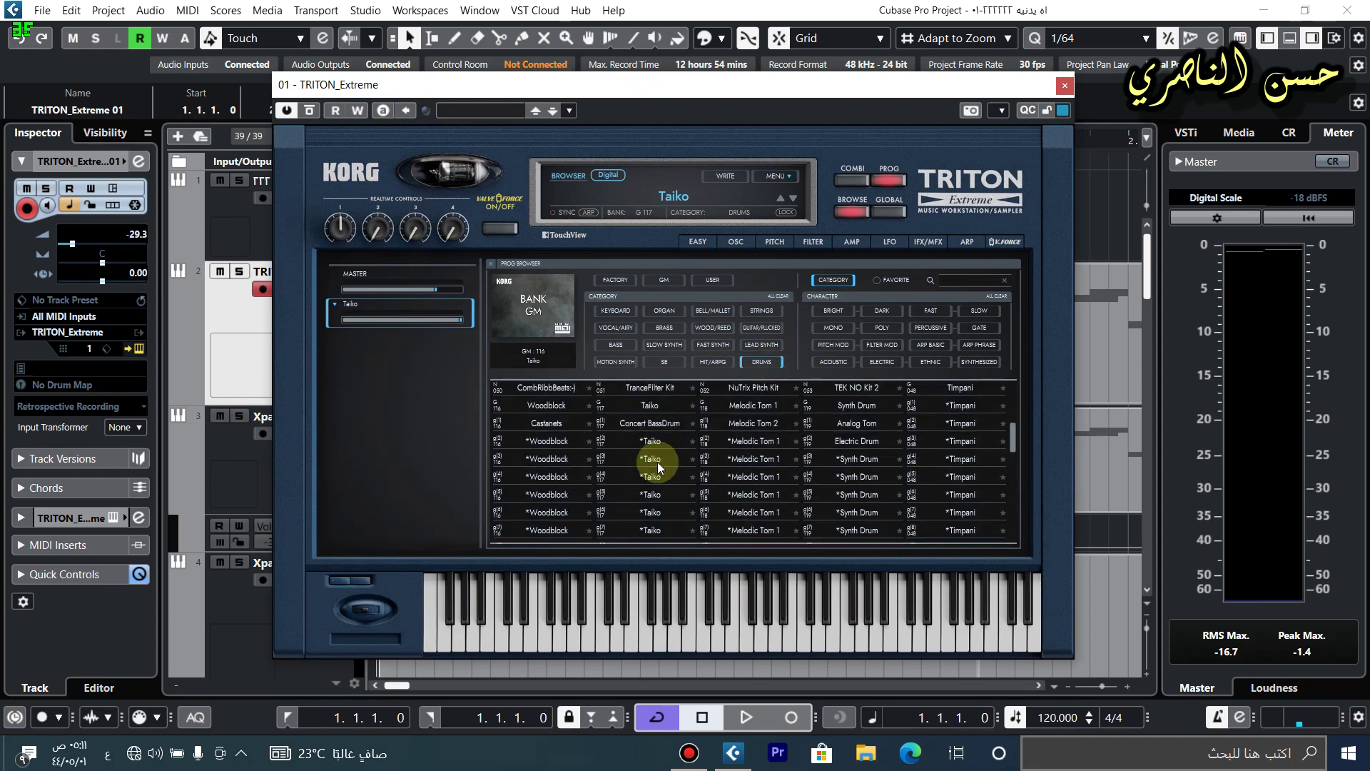
pyautogui.scroll(-3, 679, 464)
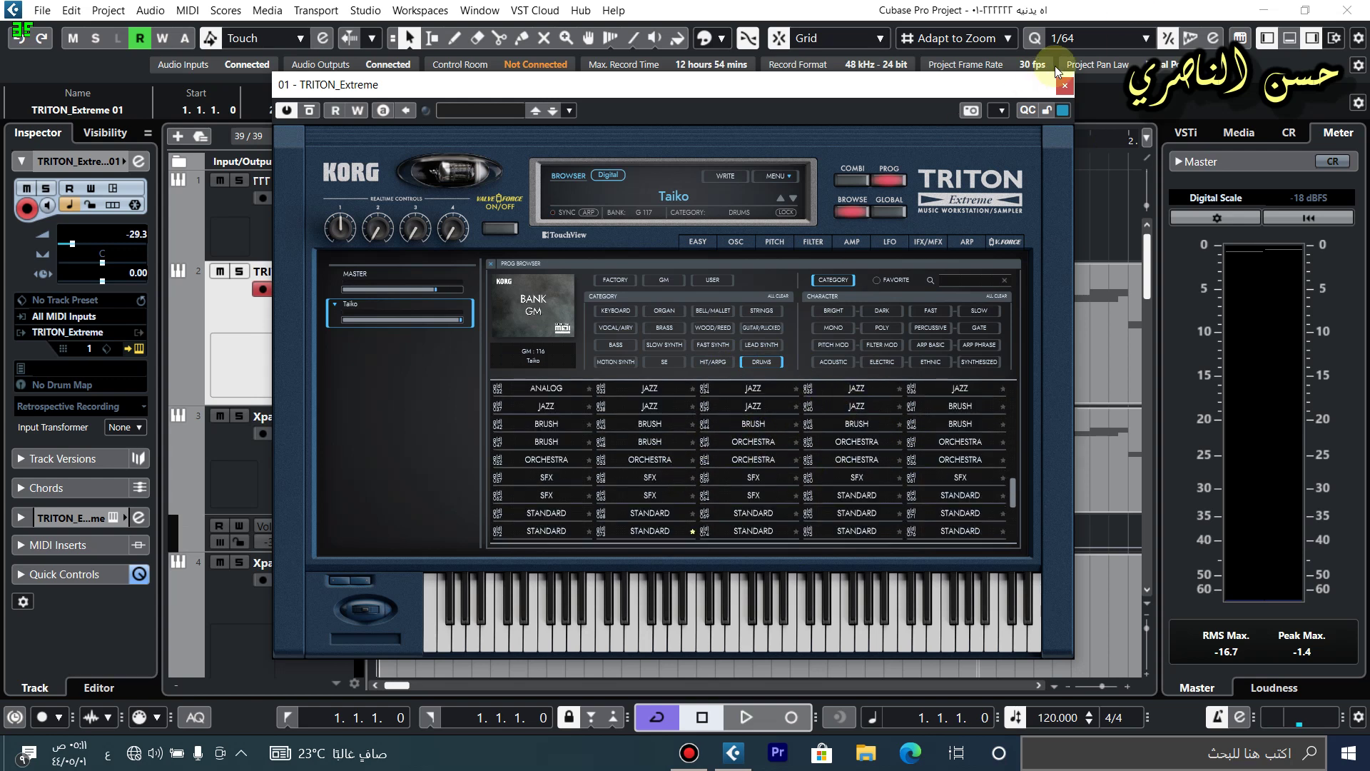
pyautogui.click(1064, 87)
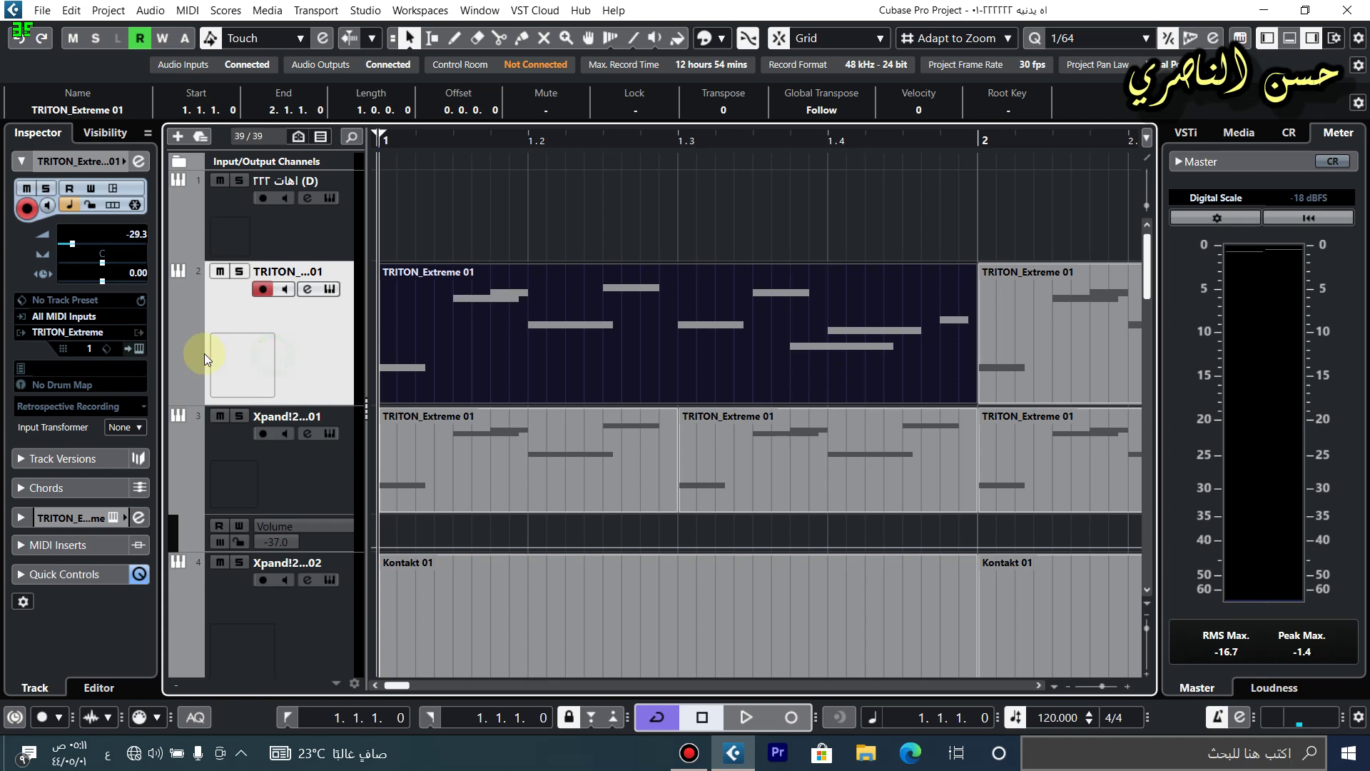
# Assign a factory snare drum picture to the TRITON_Extreme 01 track and colour the track red.
pyautogui.doubleClick(255, 366)
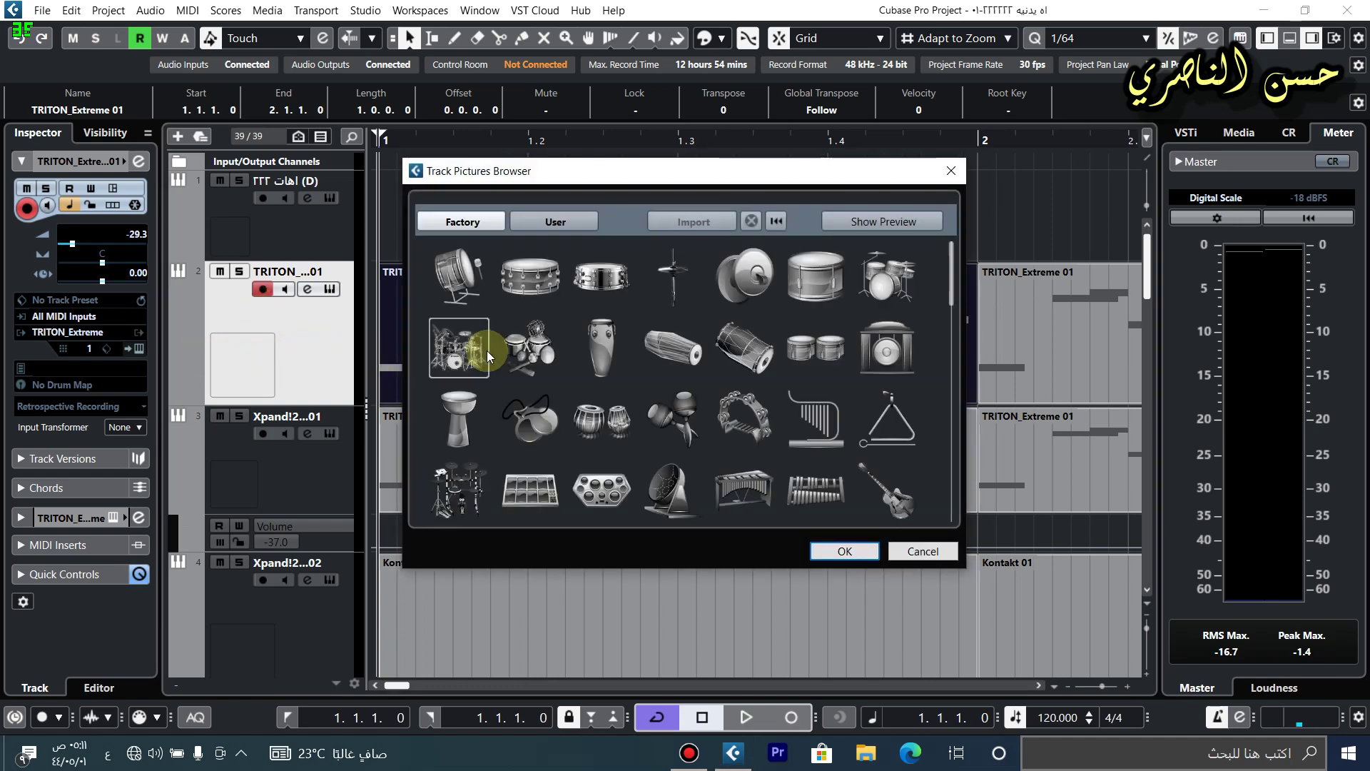
pyautogui.doubleClick(602, 276)
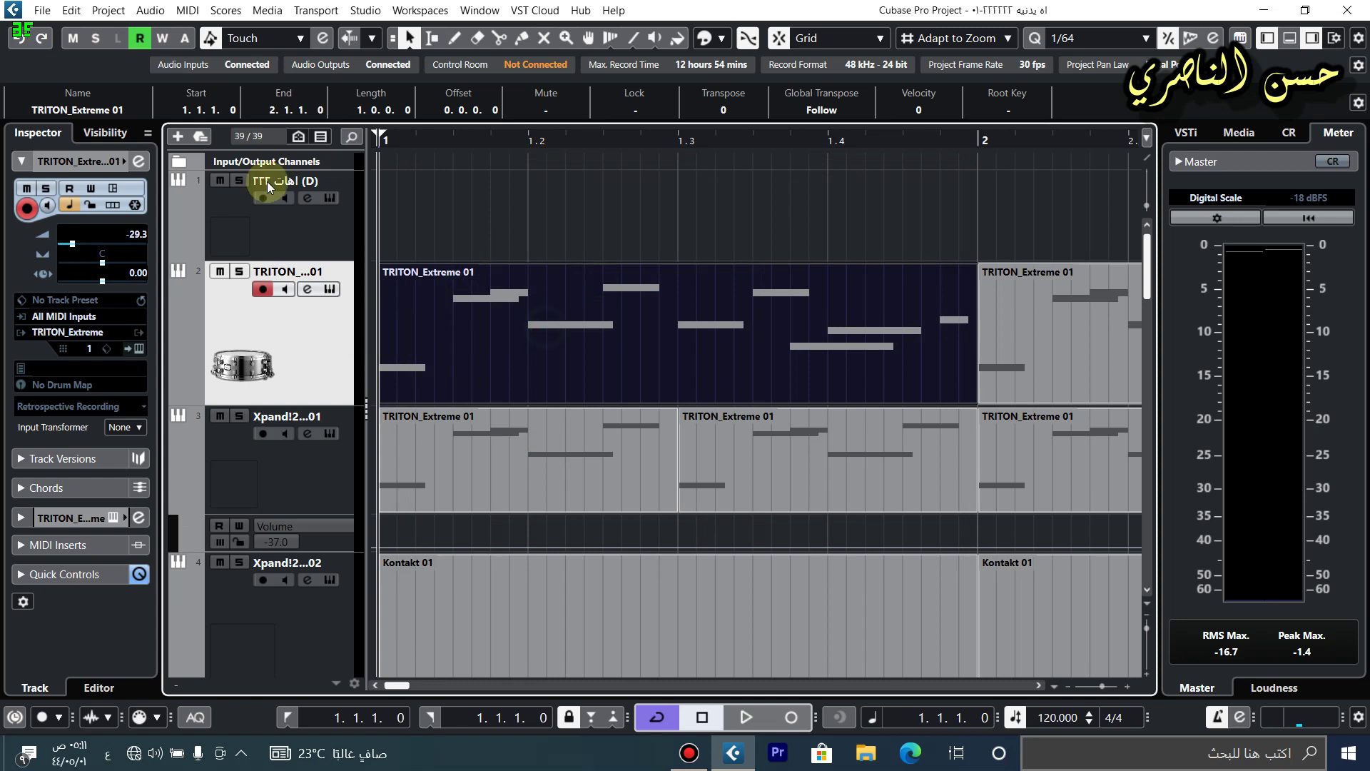
pyautogui.click(122, 163)
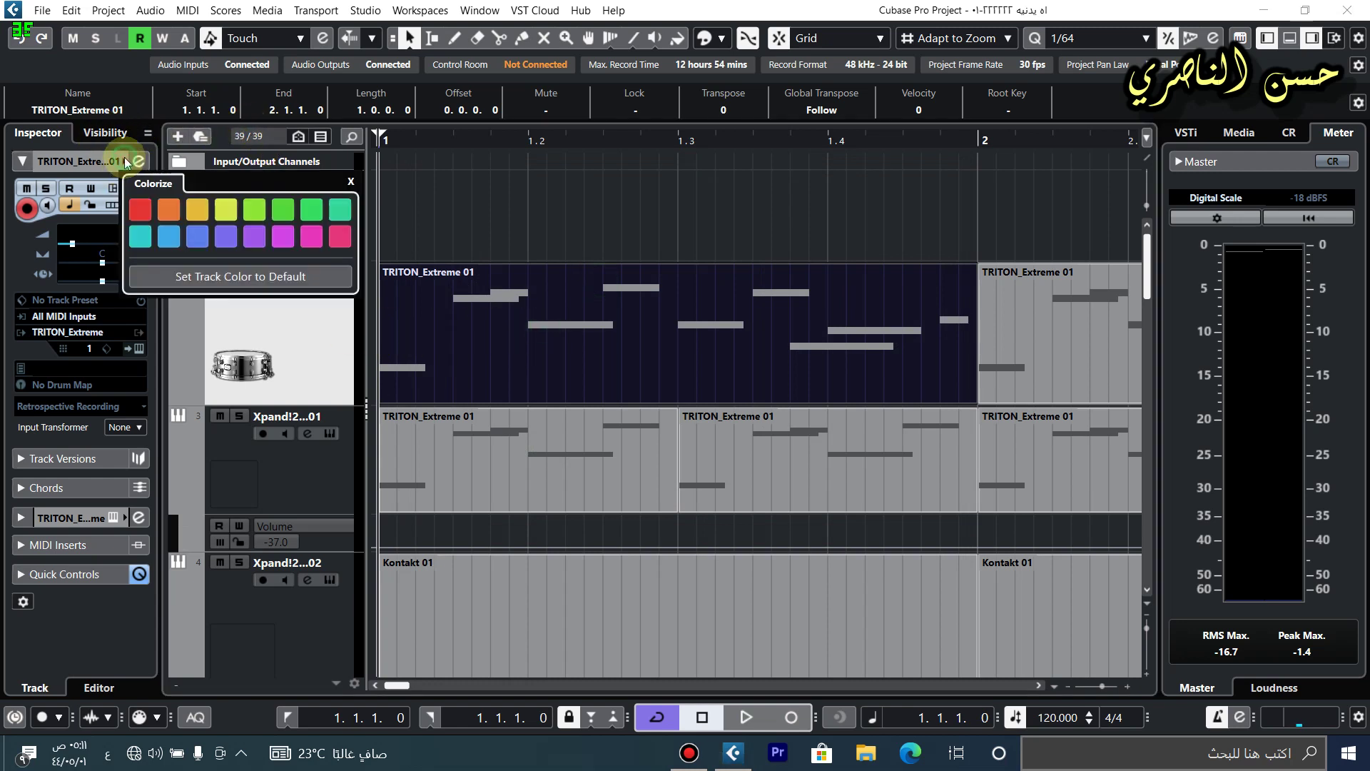
pyautogui.click(132, 210)
pyautogui.click(801, 232)
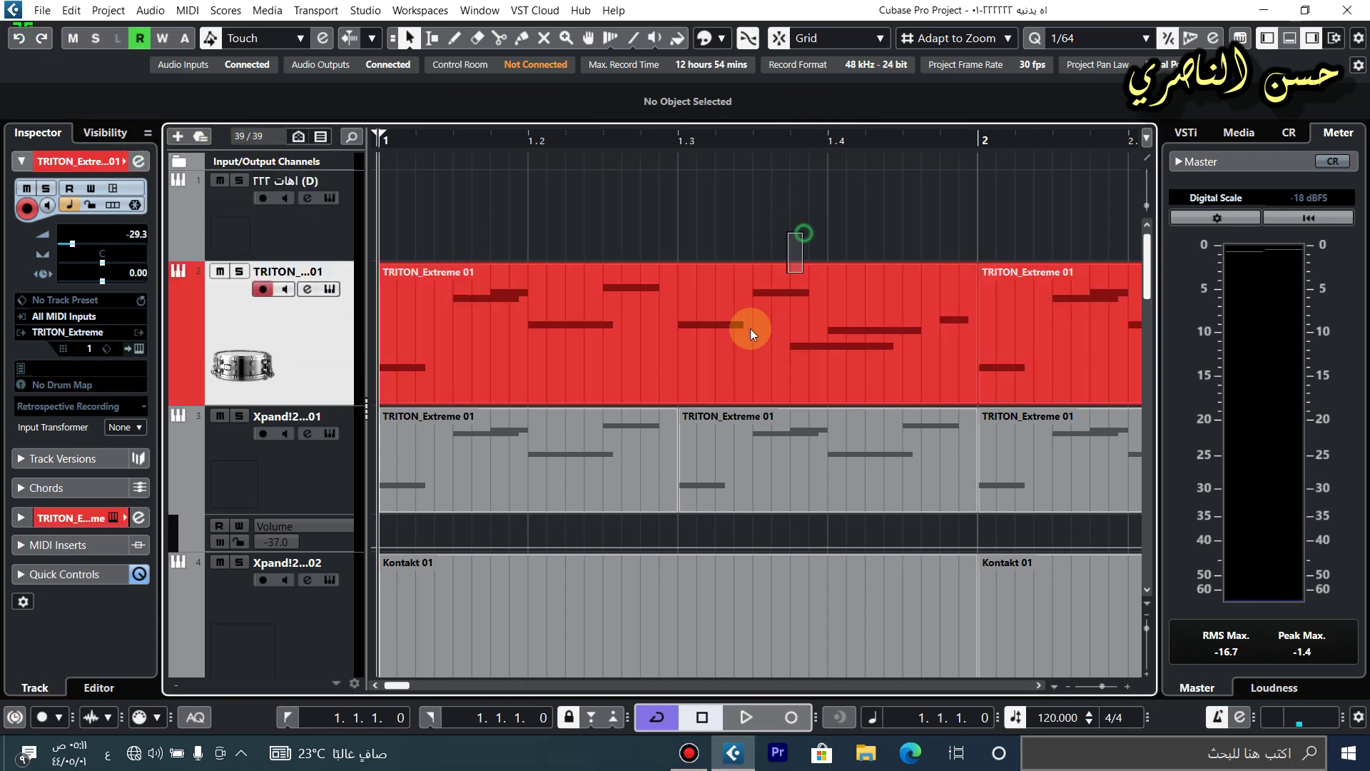
# Erase the TRITON_Extreme 01 part that starts at bar 2, keep the first part, and return to the Object Selection tool.
pyautogui.click(749, 327)
pyautogui.rightClick(1061, 317)
pyautogui.click(1126, 317)
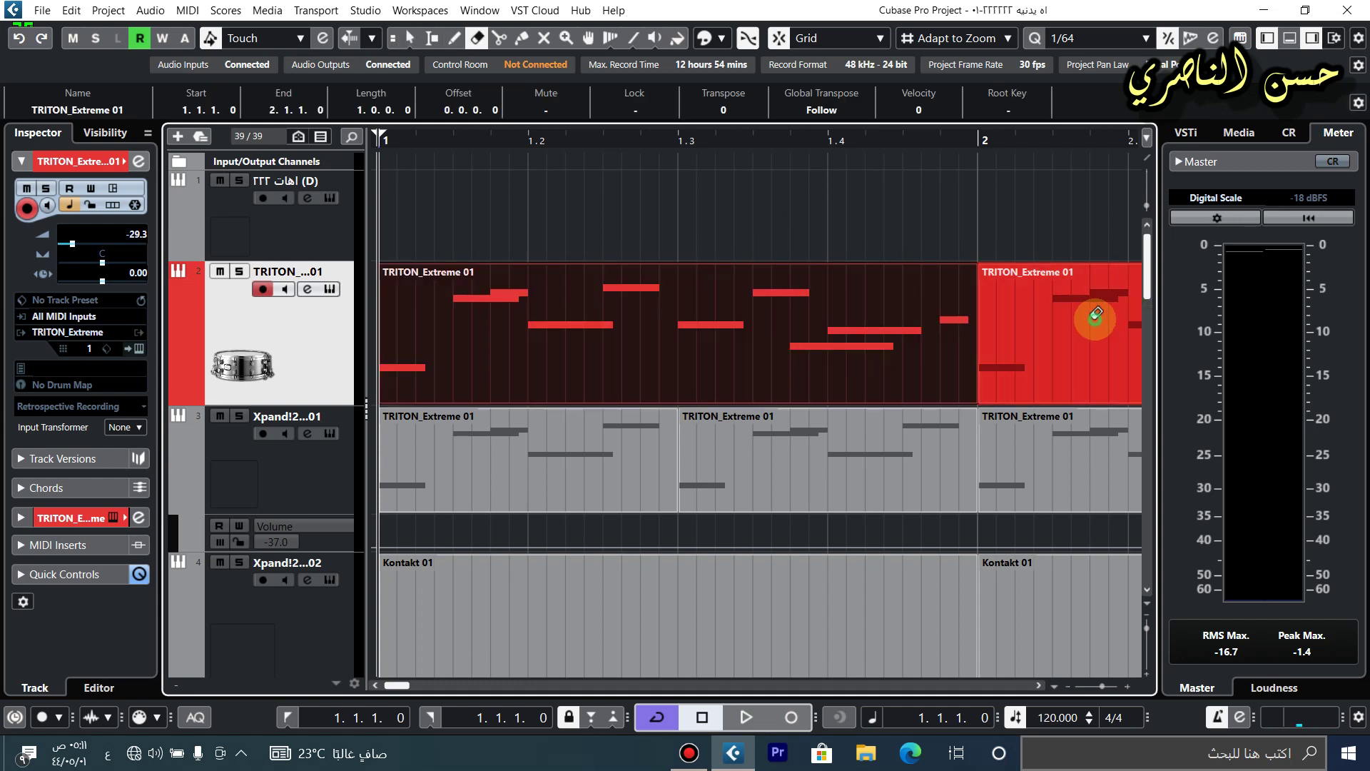
pyautogui.click(1092, 312)
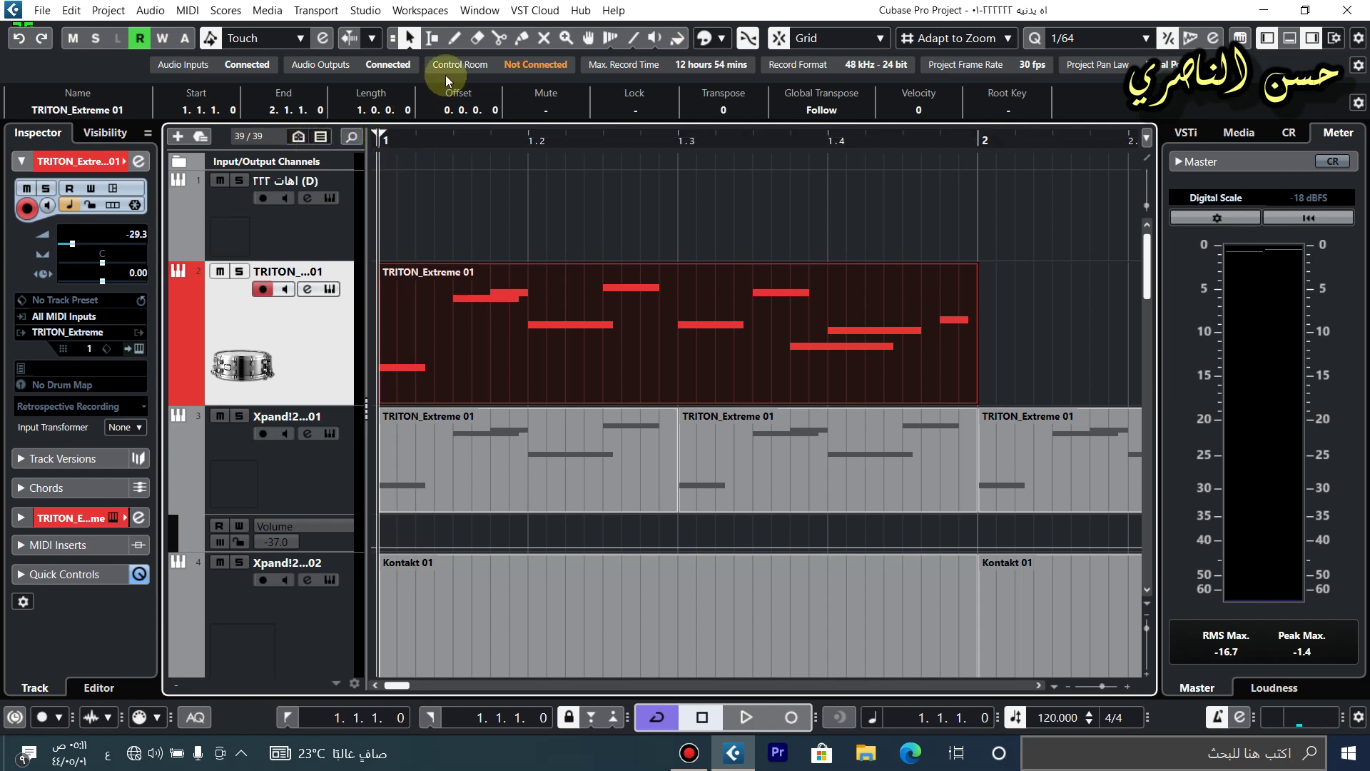
pyautogui.click(405, 39)
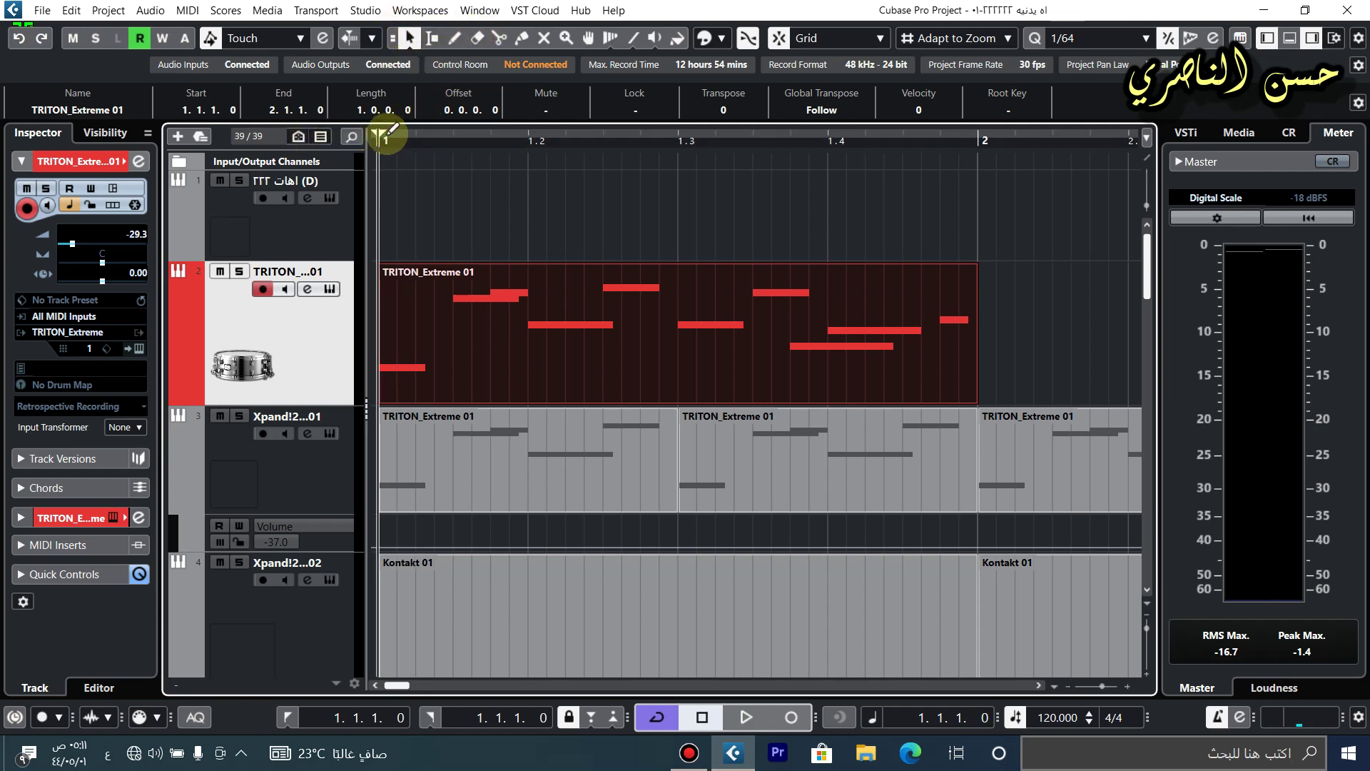
# Set the locator range from the start of bar 1 to the start of bar 2 and dismiss the Windows notification.
pyautogui.moveTo(380, 135); pyautogui.dragTo(987, 141)
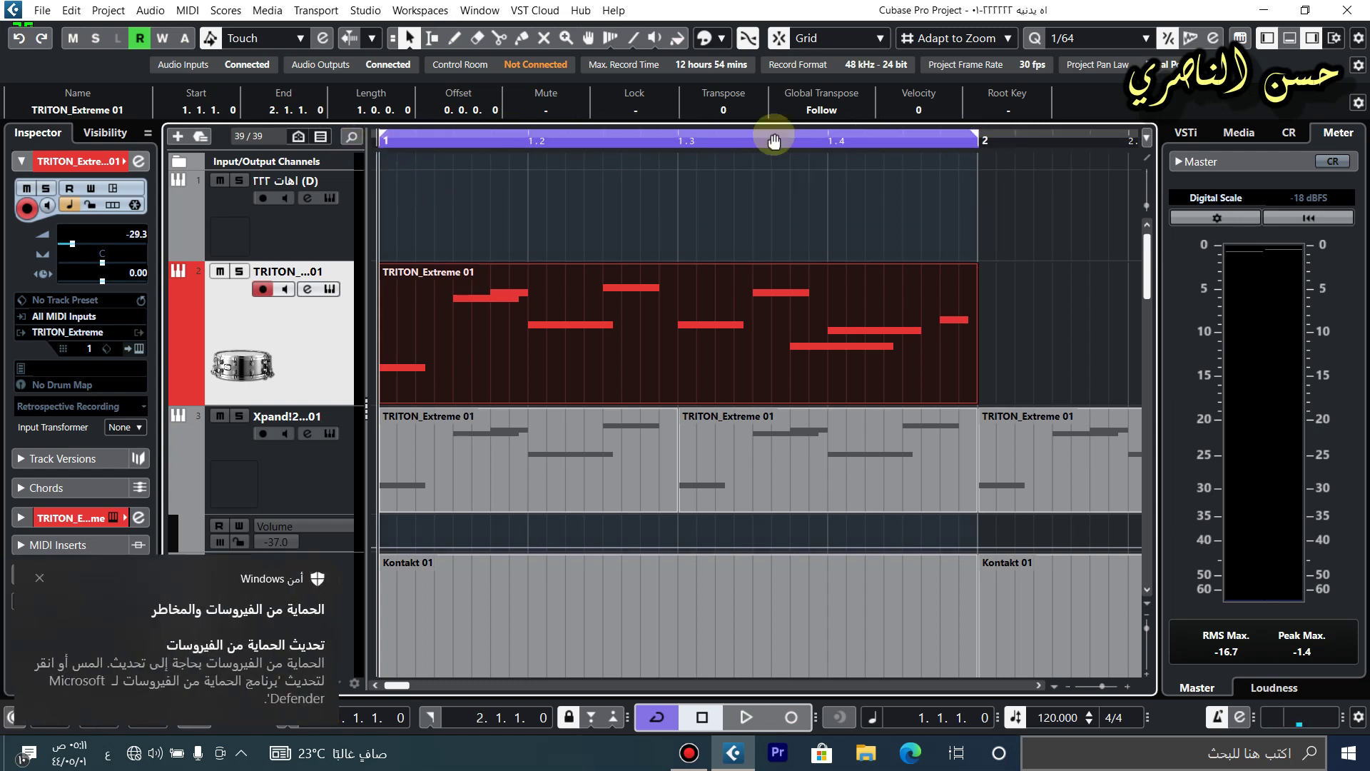
pyautogui.click(37, 577)
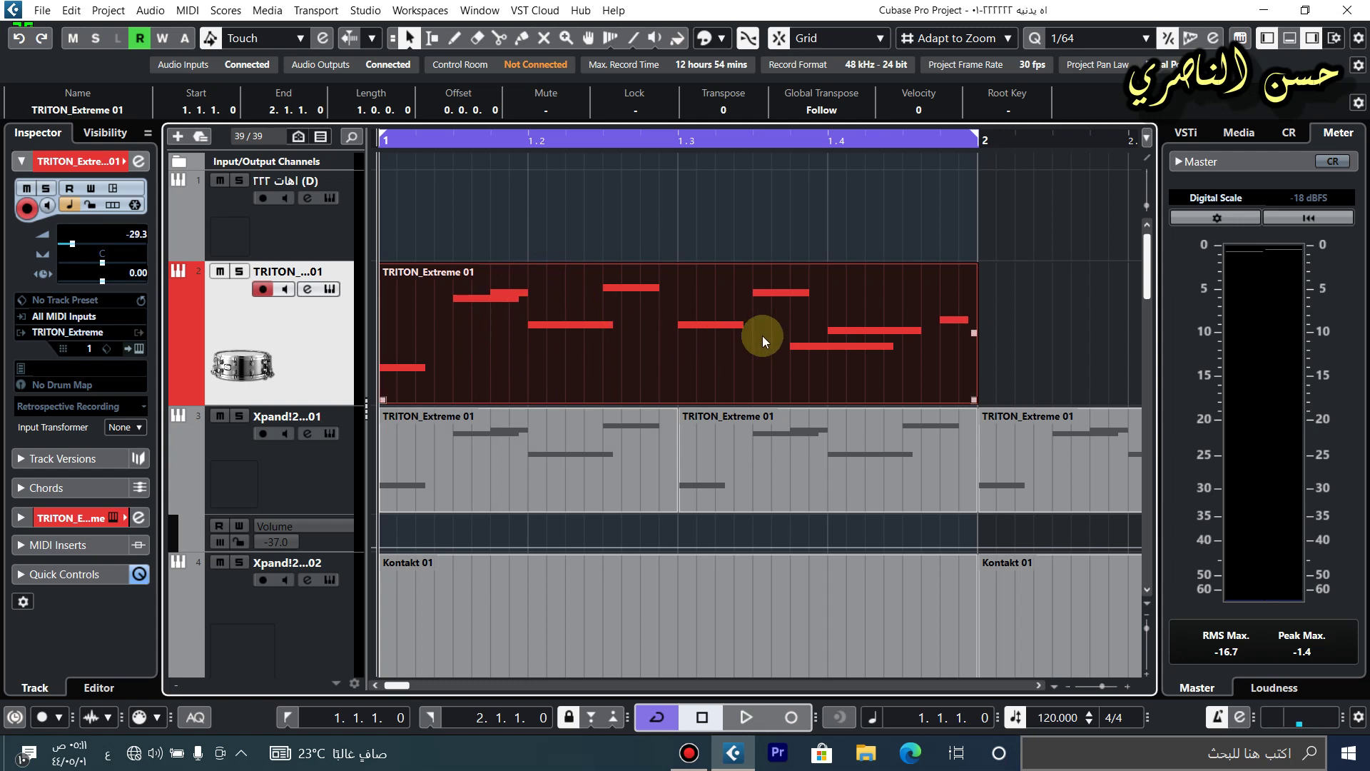
# Open the TRITON_Extreme 01 part of bar 1 in a separate Key Editor window.
pyautogui.moveTo(606, 328); pyautogui.dragTo(391, 331)
pyautogui.click(492, 325)
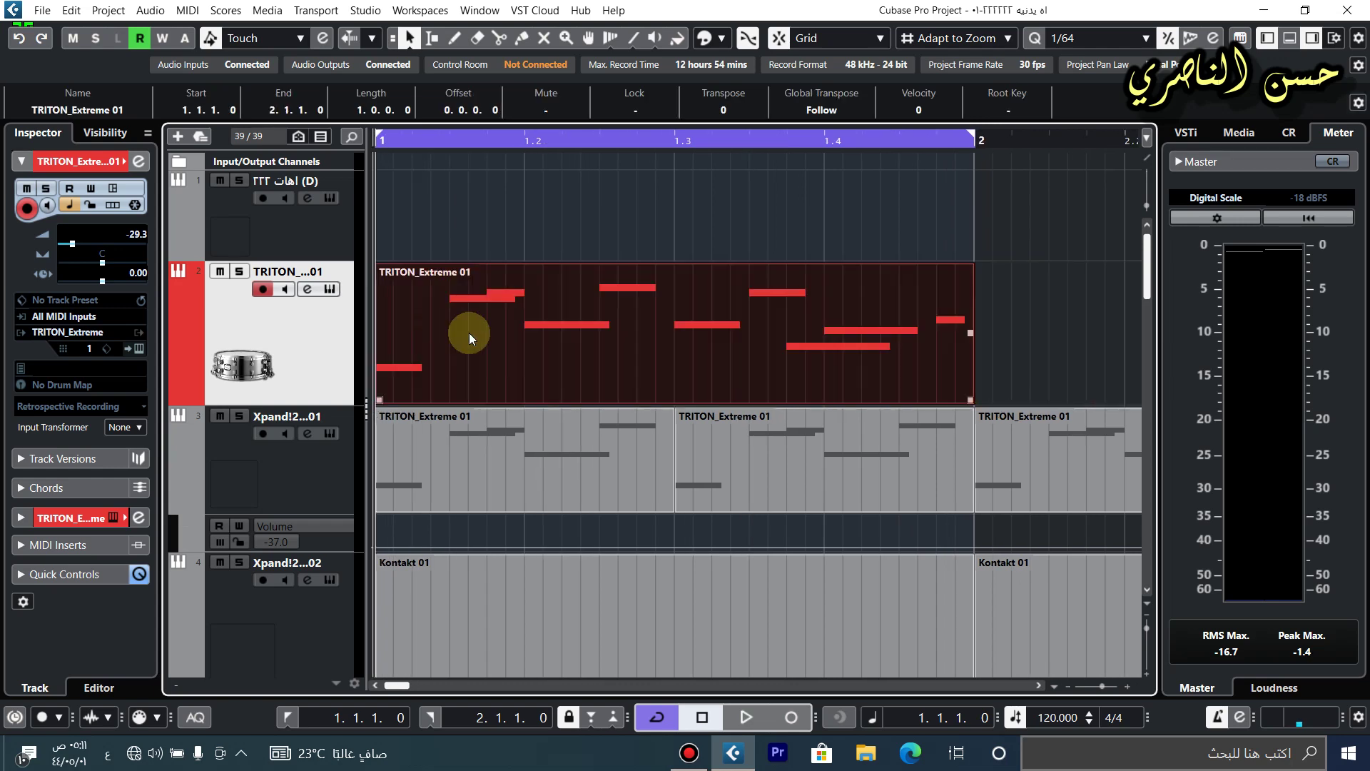
pyautogui.doubleClick(547, 345)
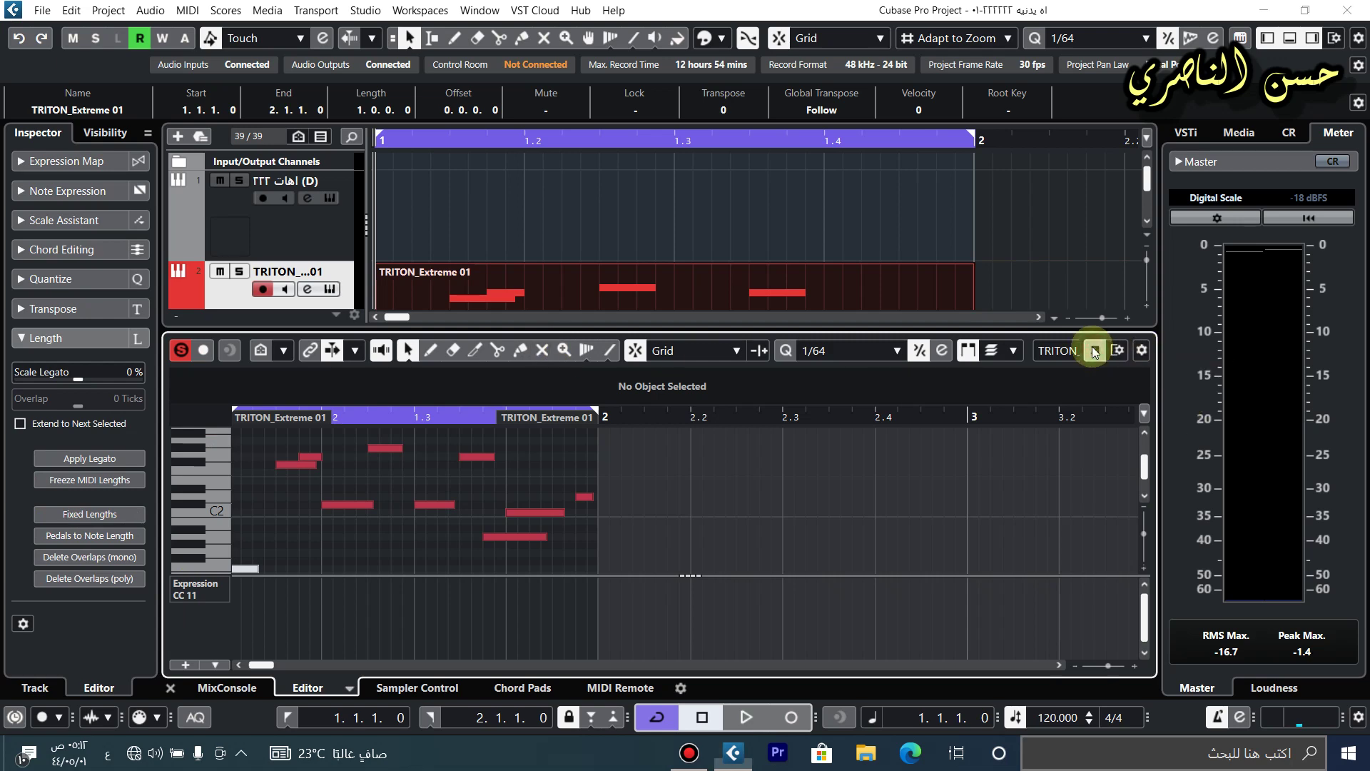
pyautogui.click(1093, 351)
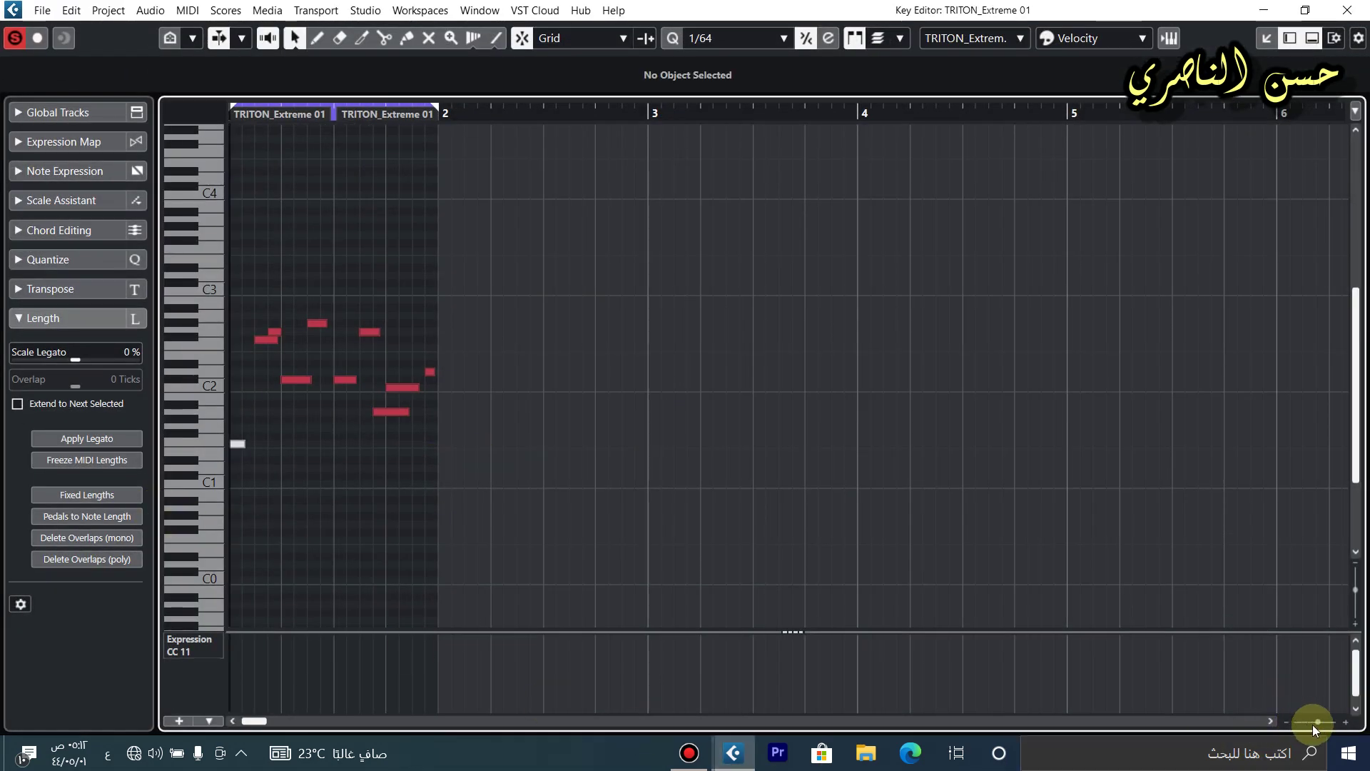
pyautogui.moveTo(1317, 724); pyautogui.dragTo(1320, 725)
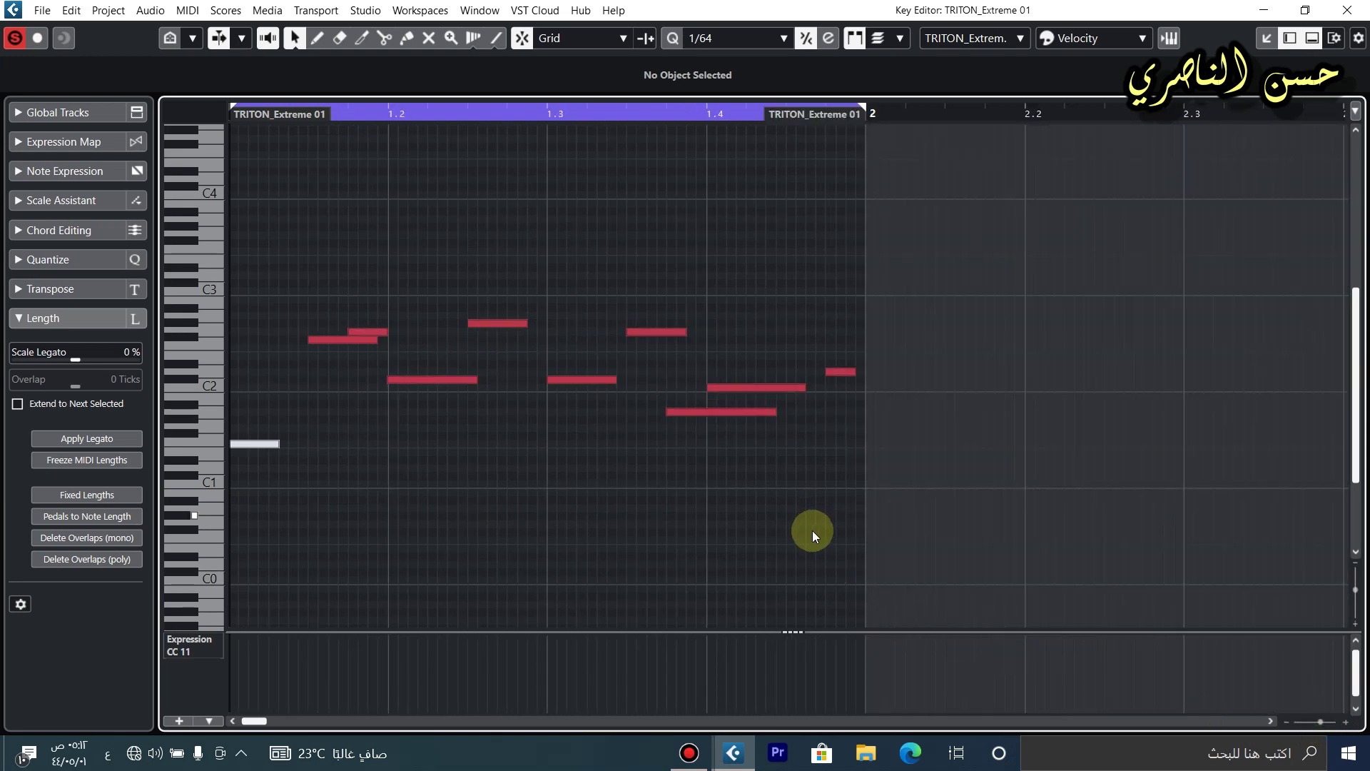
# Erase all notes in the TRITON_Extreme 01 part and return to the Object Selection tool.
pyautogui.moveTo(845, 340); pyautogui.dragTo(221, 481)
pyautogui.rightClick(467, 398)
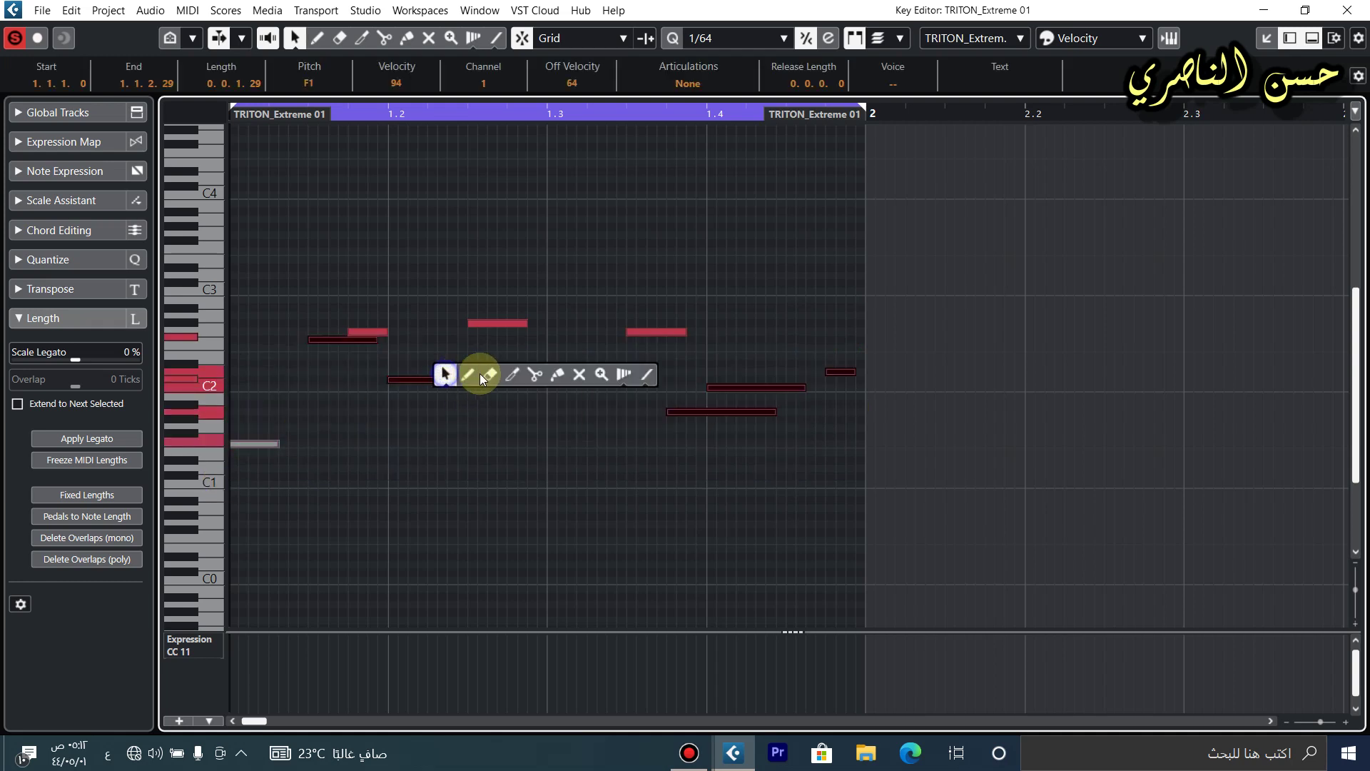
pyautogui.click(480, 373)
pyautogui.click(481, 330)
pyautogui.moveTo(867, 421); pyautogui.dragTo(193, 310)
pyautogui.click(425, 375)
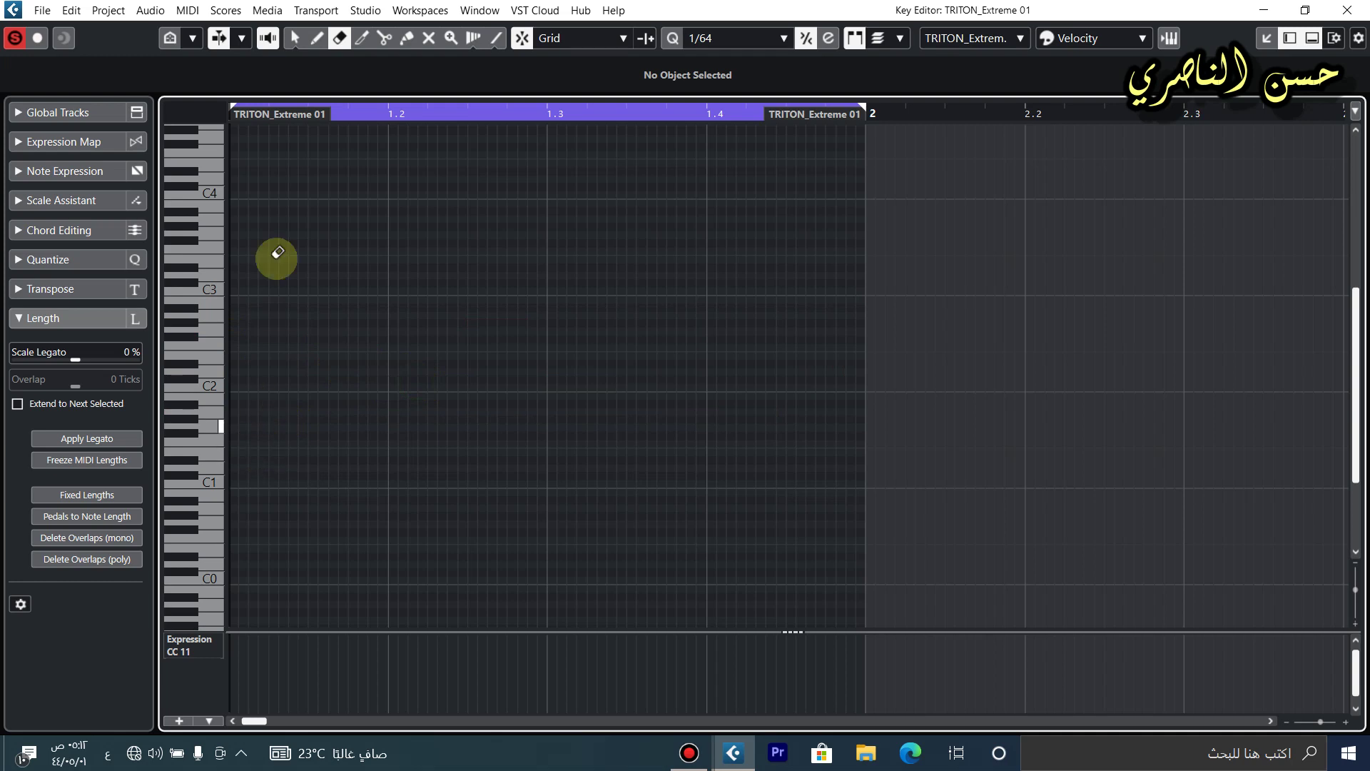
pyautogui.click(290, 44)
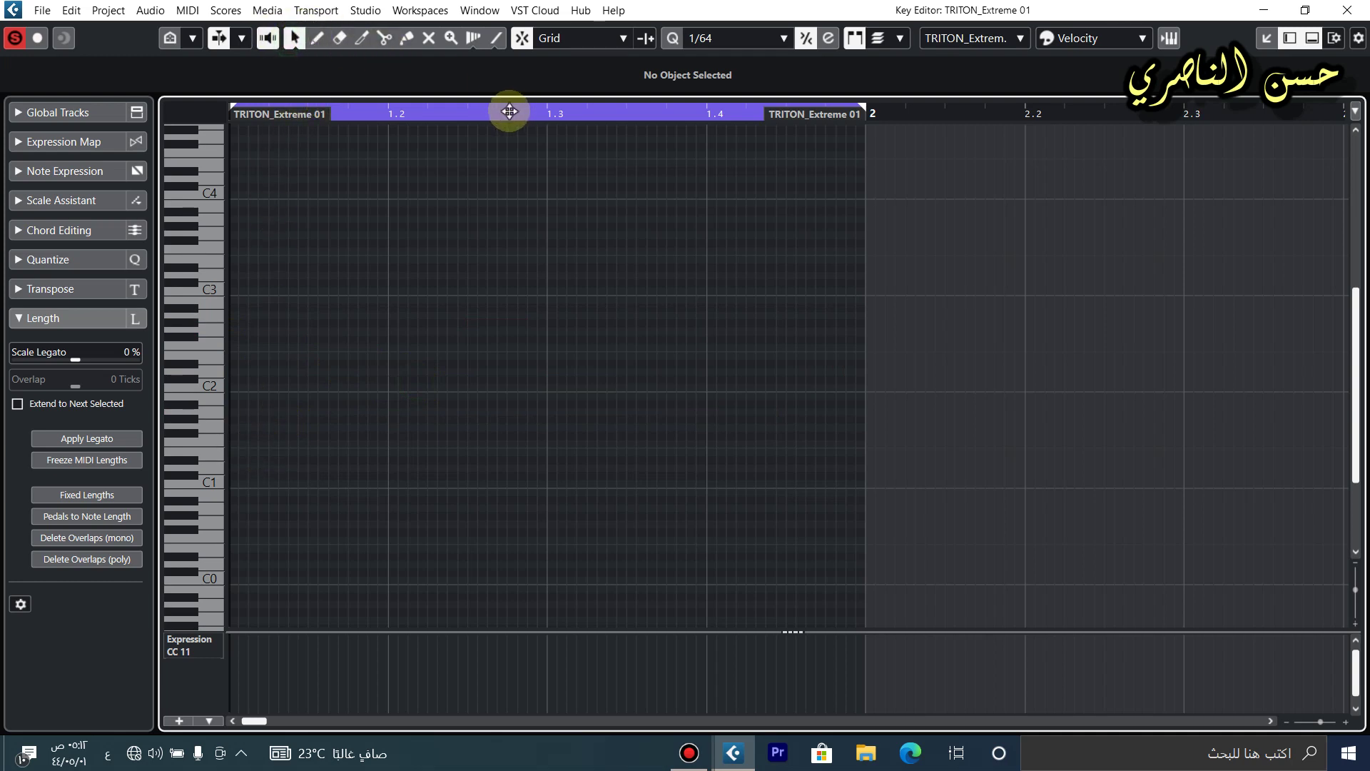
# Draw one-beat notes on F#3 and C3 from 1.1 to 1.2, and return to the Object Selection tool.
pyautogui.moveTo(480, 110); pyautogui.dragTo(245, 110)
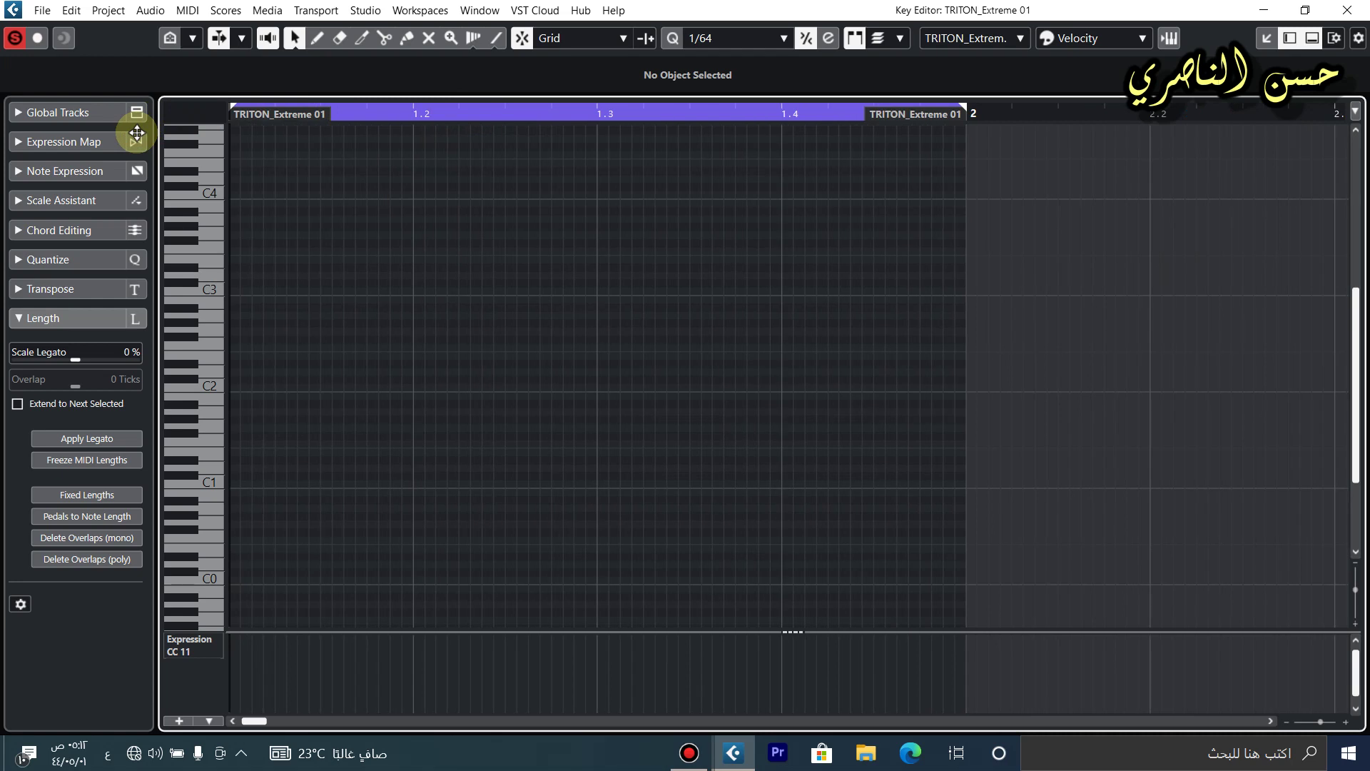
pyautogui.press('h')
pyautogui.press('g')
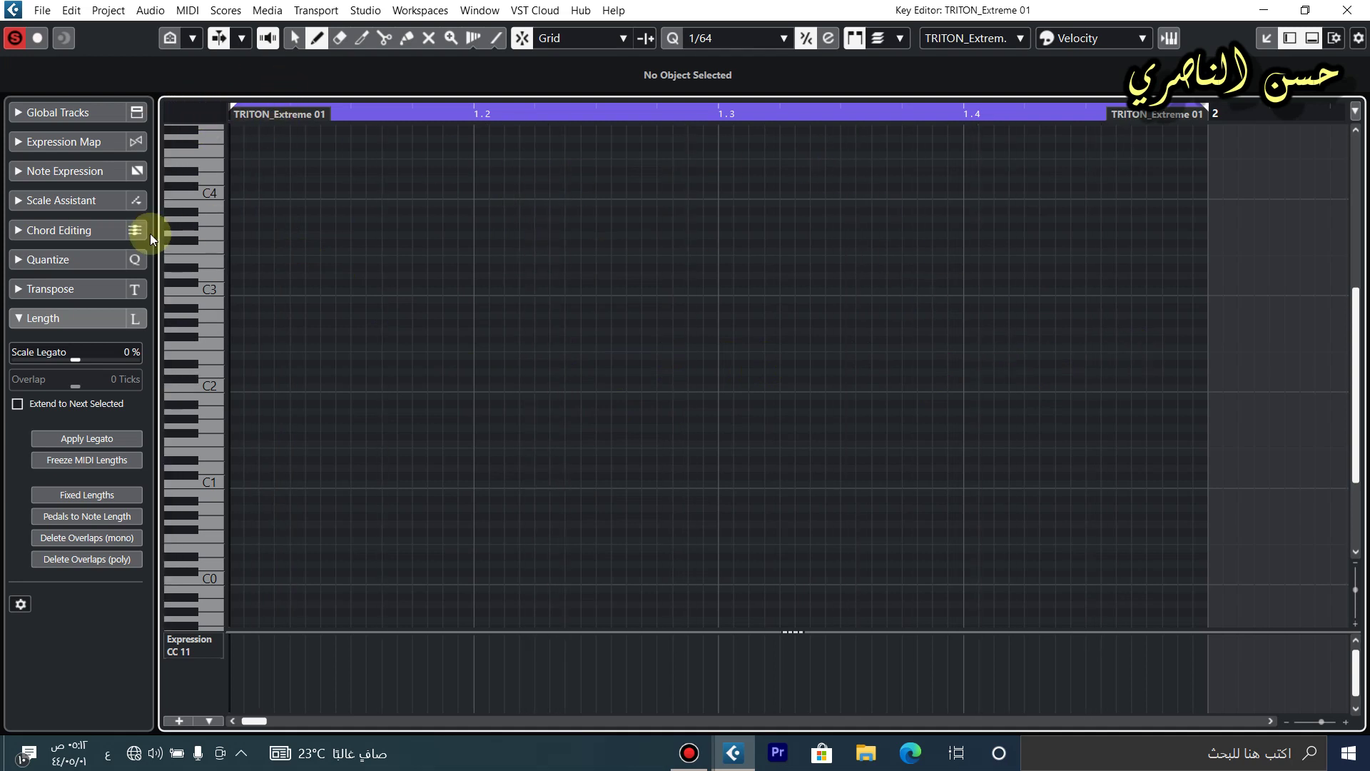
pyautogui.click(207, 204)
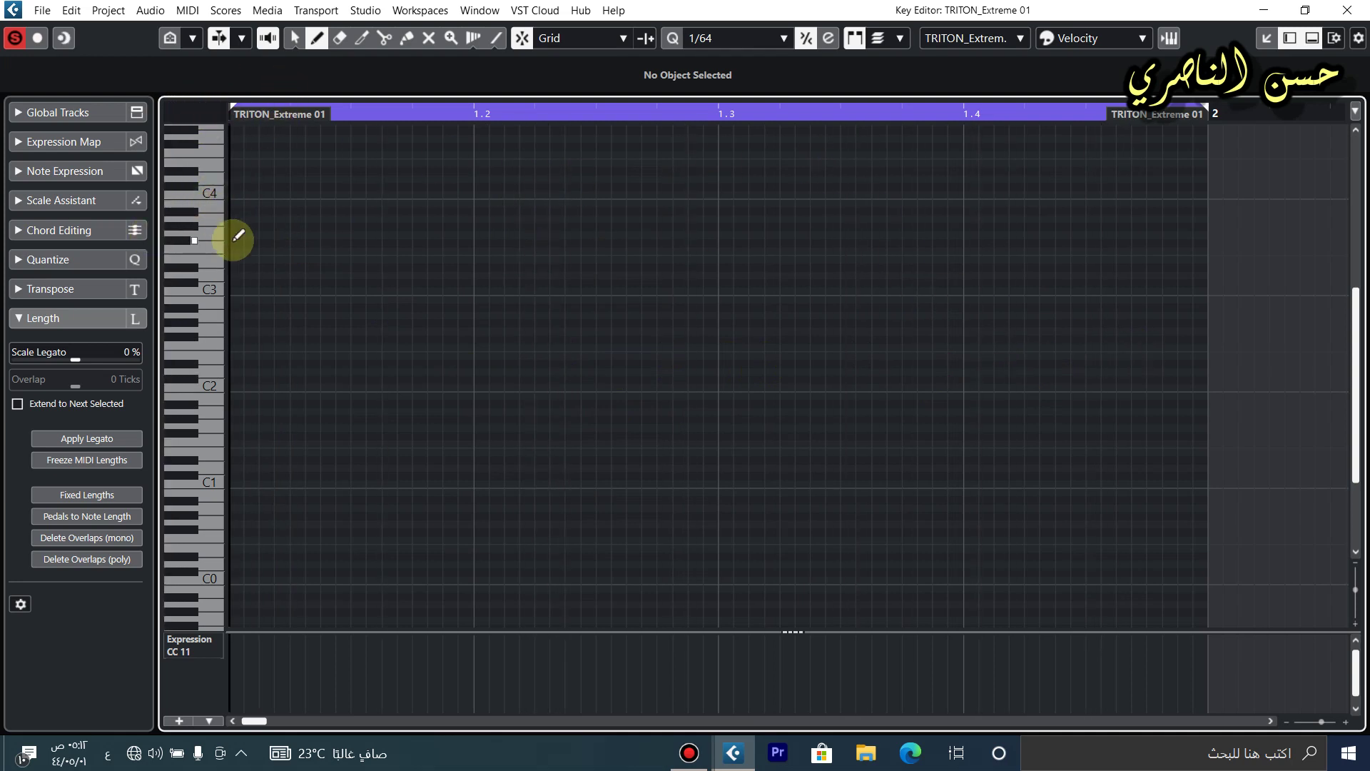
pyautogui.moveTo(237, 241); pyautogui.dragTo(468, 238)
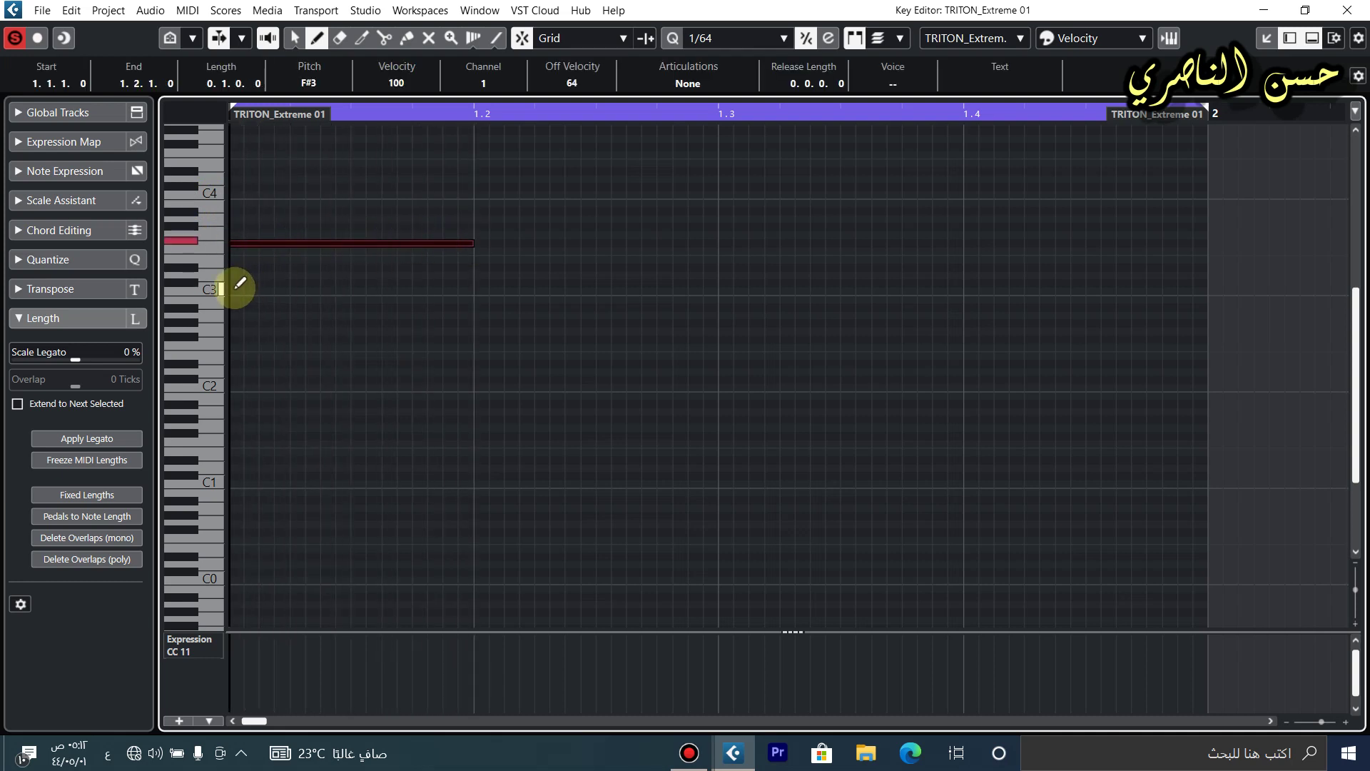
pyautogui.moveTo(237, 291); pyautogui.dragTo(475, 299)
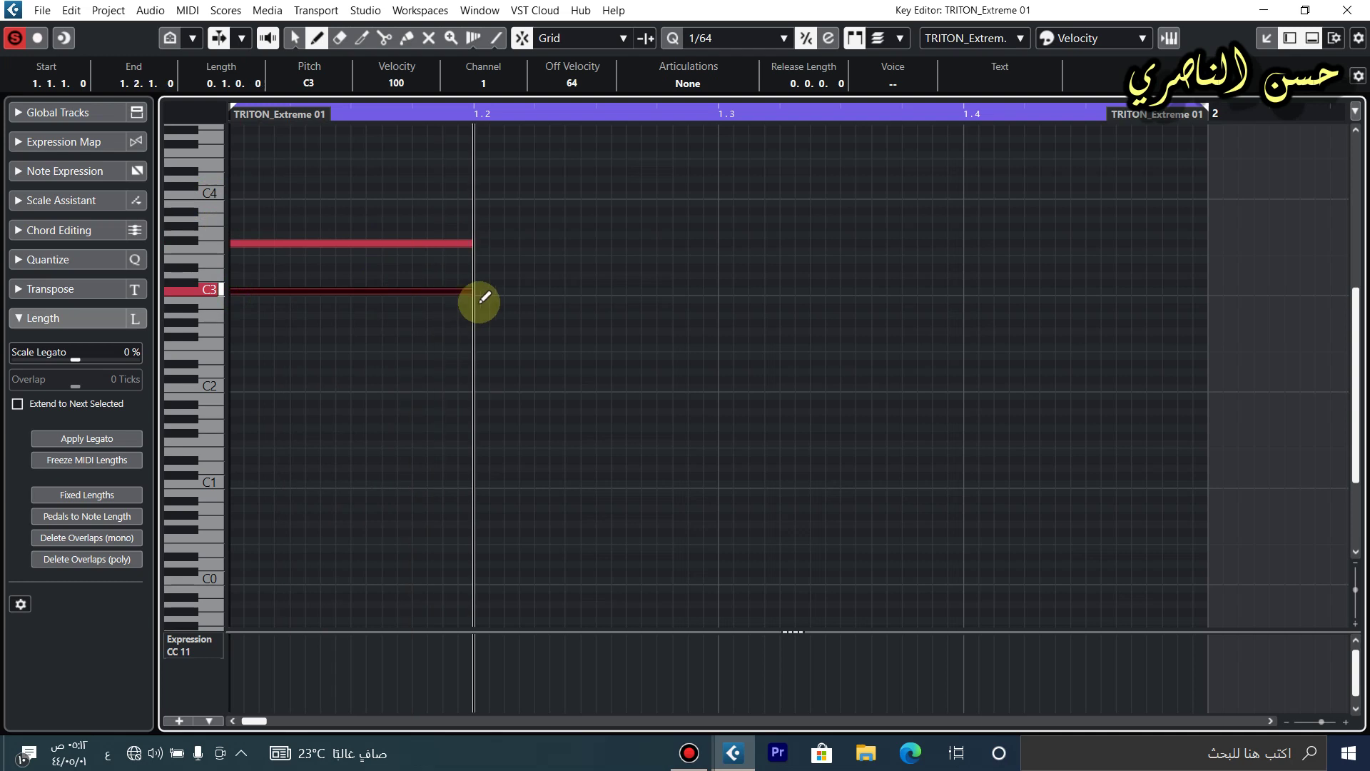
pyautogui.click(294, 38)
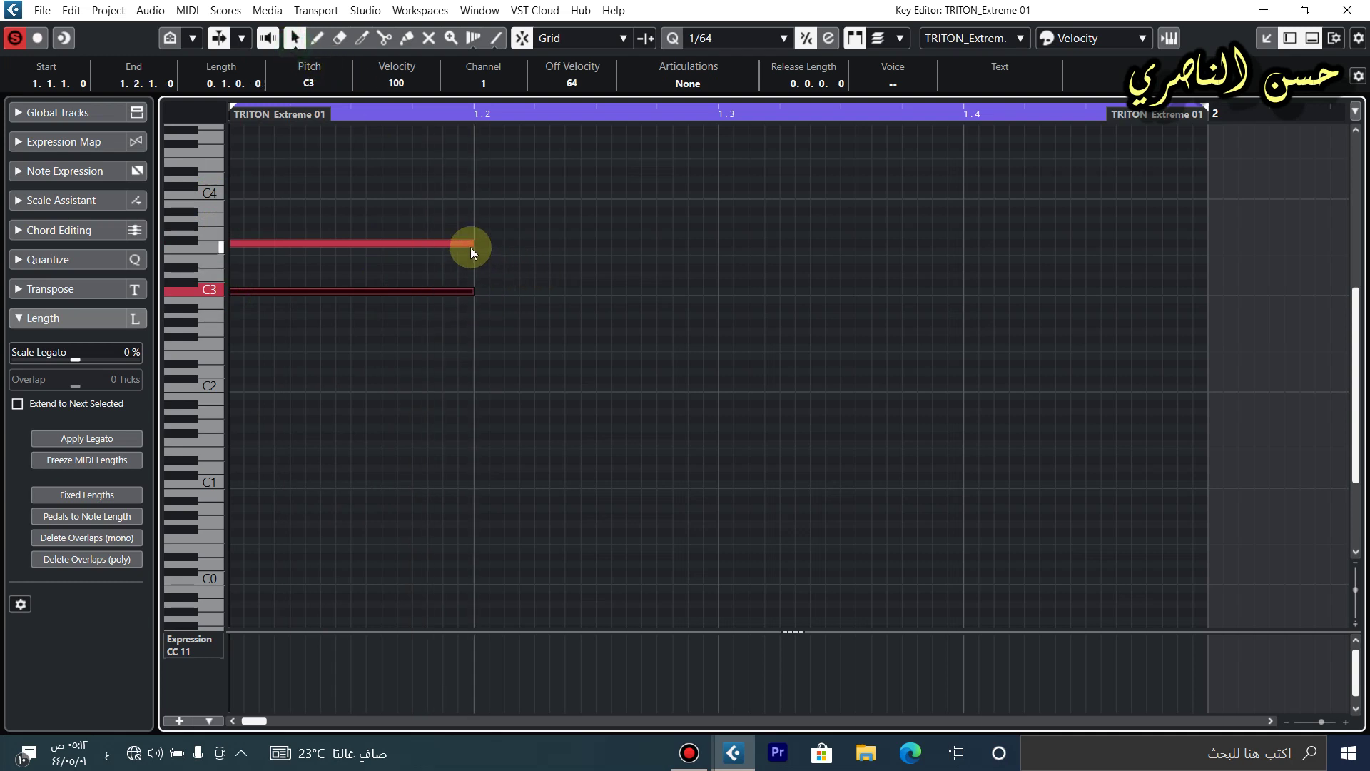
# Draw three consecutive one-beat notes on G#4, B4 and D#5, filling beats 2 to 4 of bar 1.
pyautogui.click(471, 245)
pyautogui.scroll(4, 355, 349)
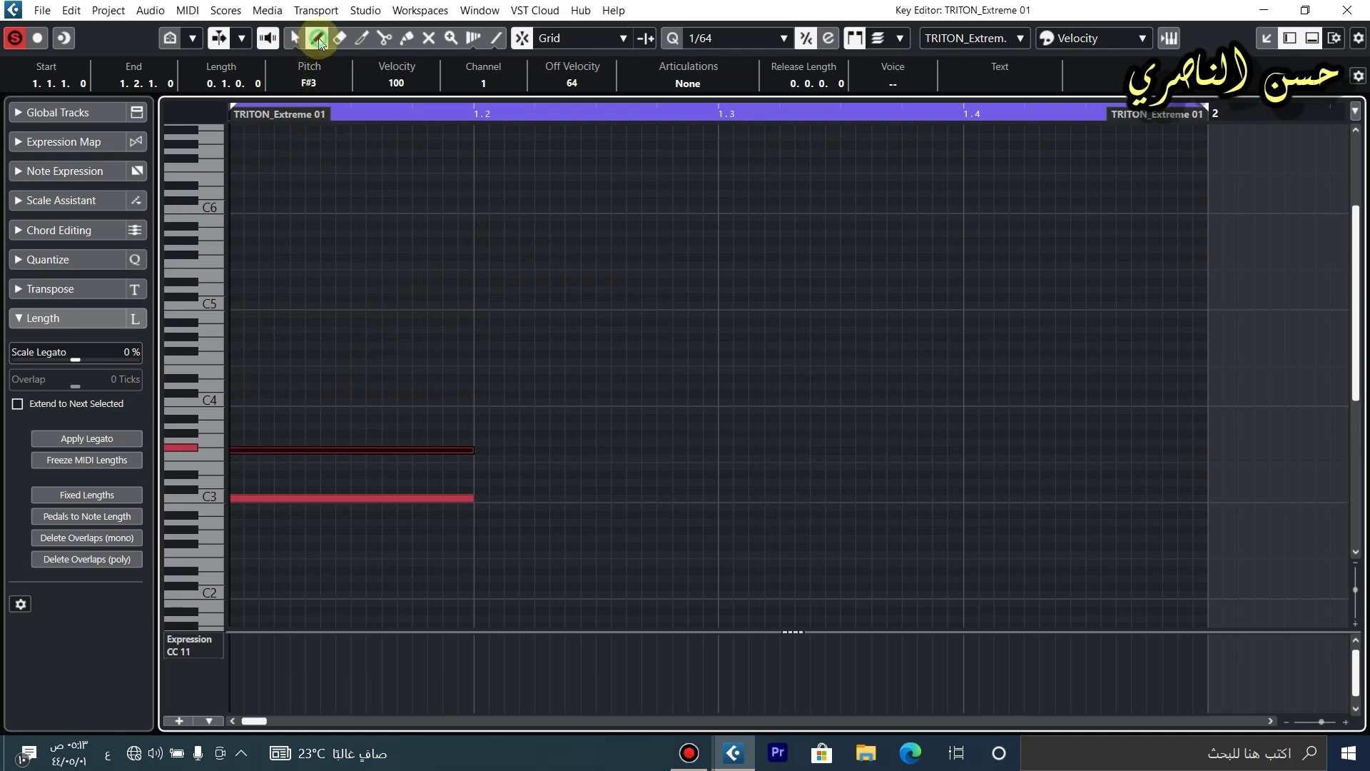
pyautogui.click(318, 38)
pyautogui.moveTo(483, 336); pyautogui.dragTo(725, 336)
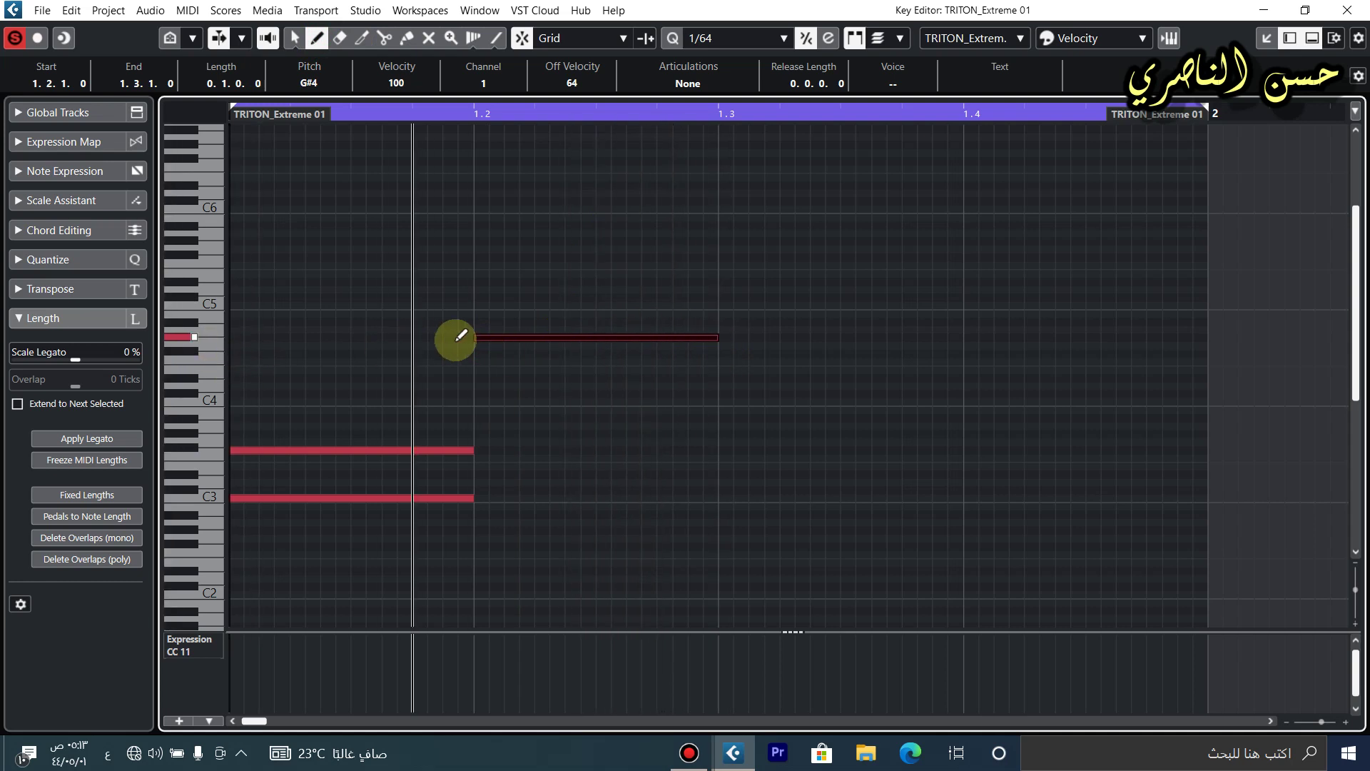
pyautogui.press('space')
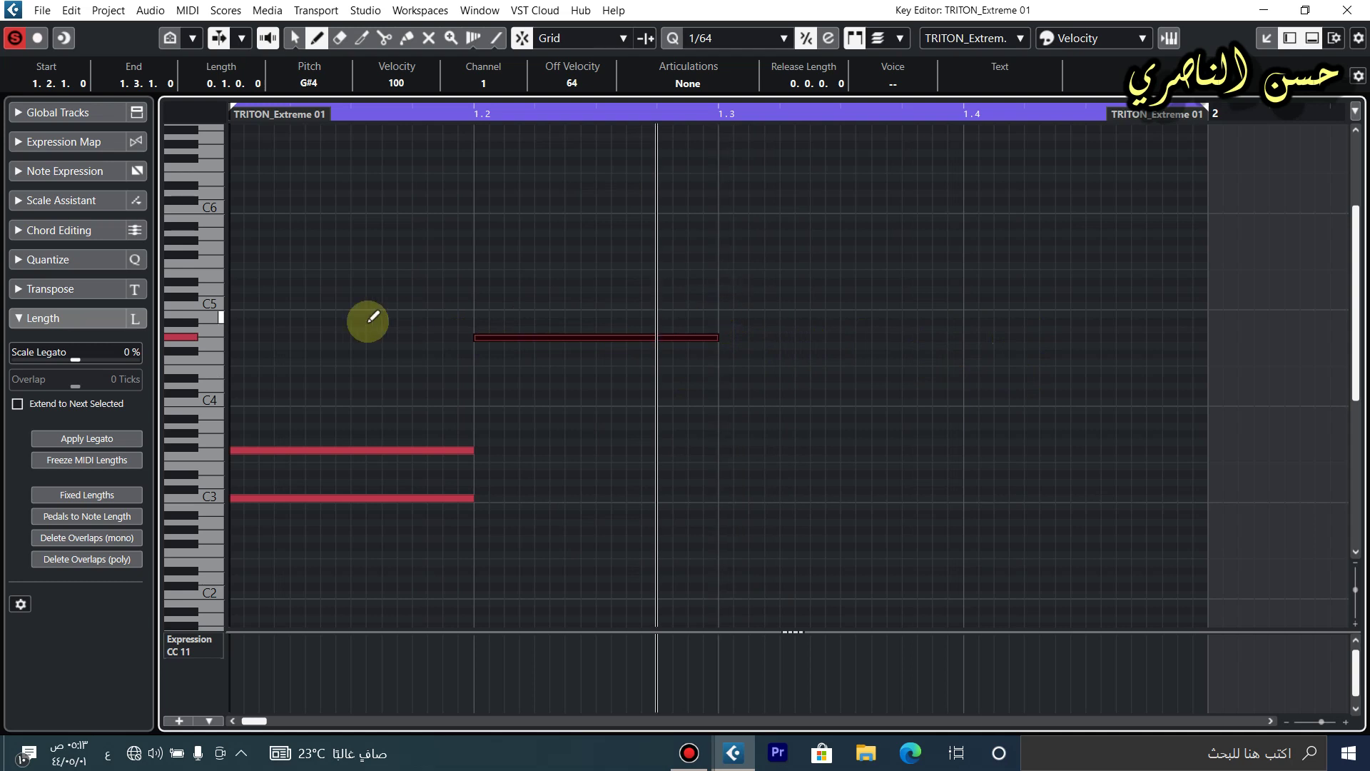
pyautogui.press('space')
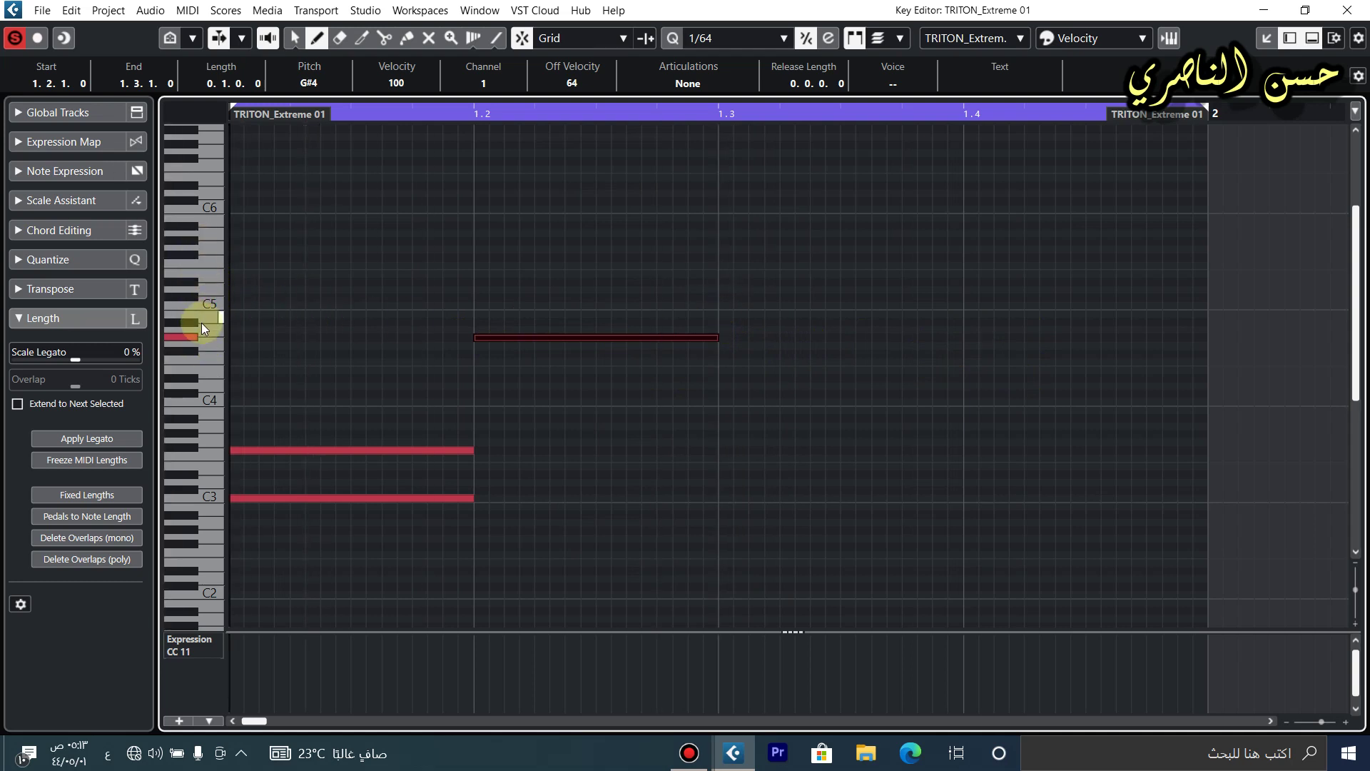
pyautogui.click(214, 251)
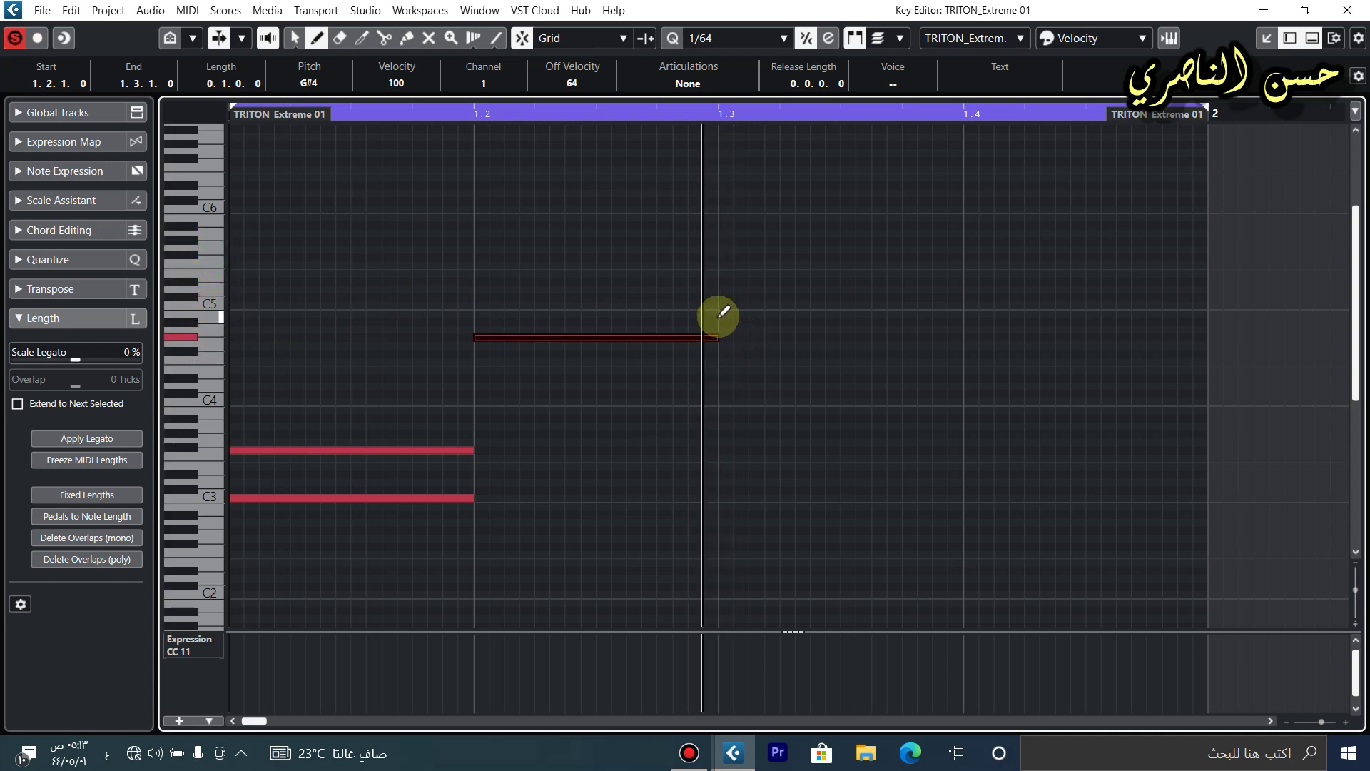
pyautogui.moveTo(721, 314)
pyautogui.mouseDown()
pyautogui.moveTo(953, 314)
pyautogui.moveTo(933, 315)
pyautogui.moveTo(973, 277)
pyautogui.moveTo(1211, 288)
pyautogui.mouseUp()
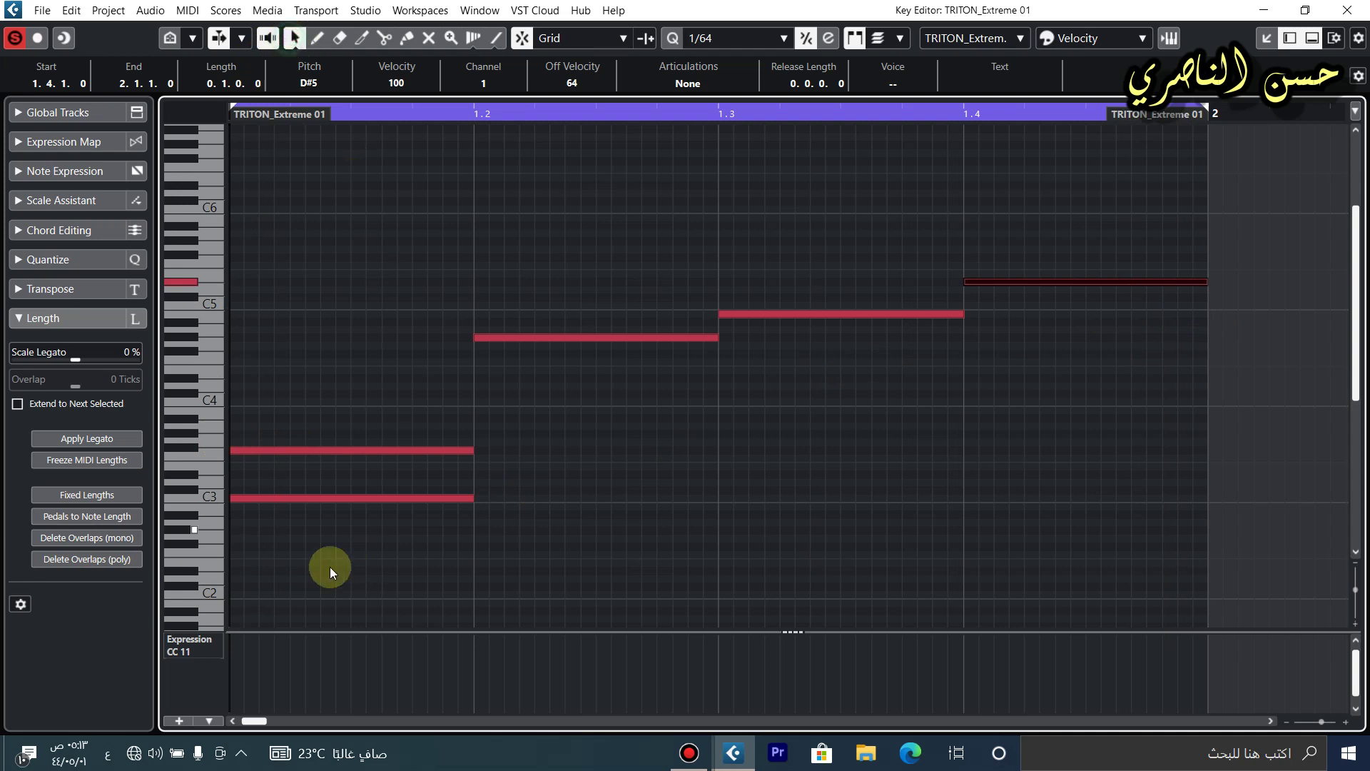
# Shrink the Expression controller lane to enlarge the note area, and select the F#3 and C3 notes on beat 1.
pyautogui.moveTo(325, 401); pyautogui.dragTo(245, 526)
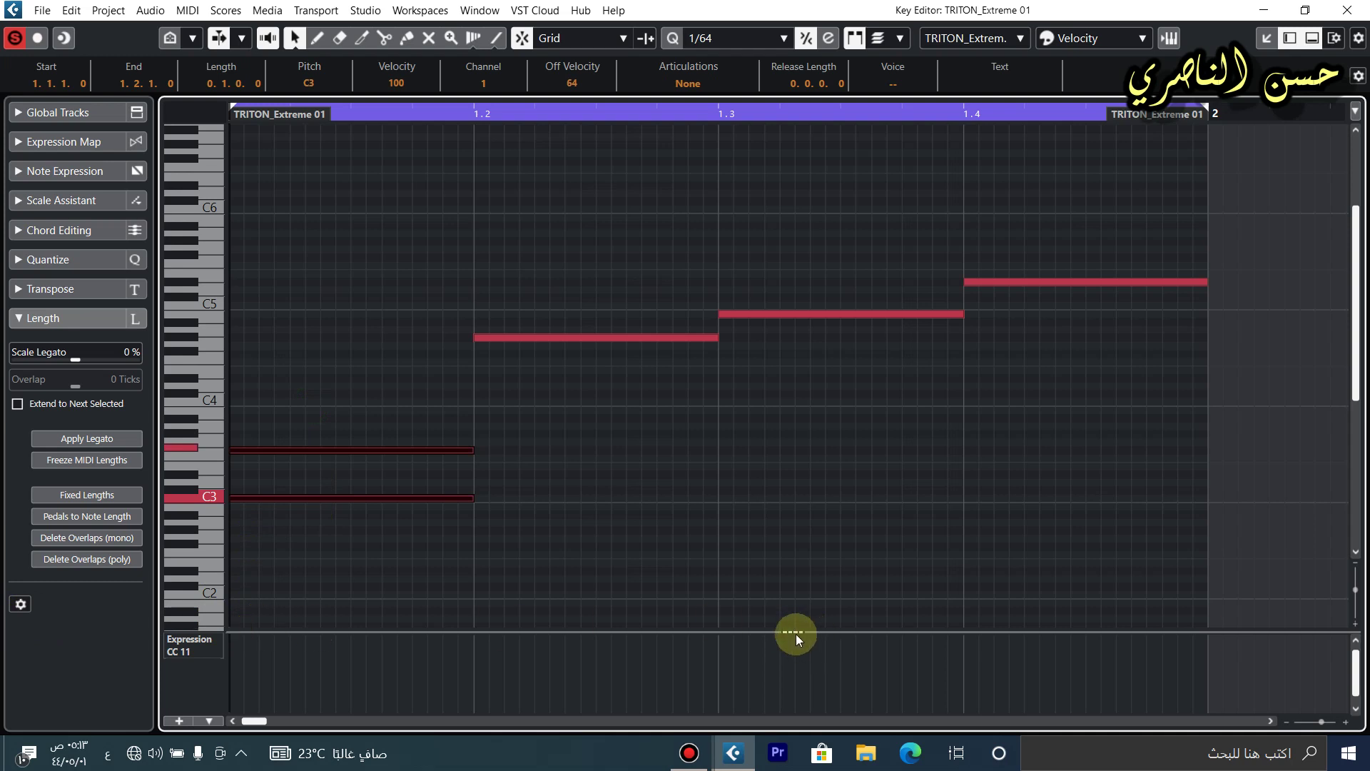
pyautogui.moveTo(794, 630); pyautogui.dragTo(768, 705)
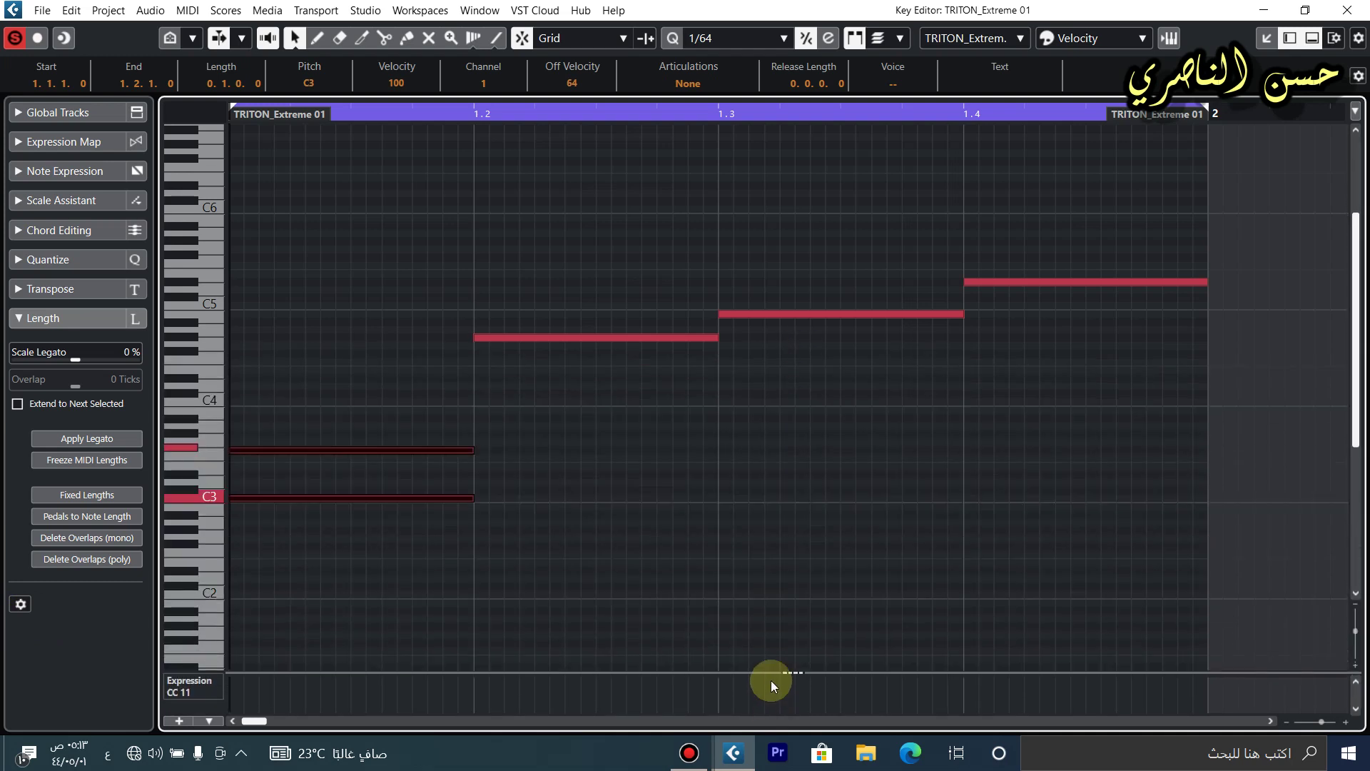
pyautogui.moveTo(376, 422); pyautogui.dragTo(237, 556)
pyautogui.moveTo(306, 416); pyautogui.dragTo(278, 558)
pyautogui.moveTo(320, 439); pyautogui.dragTo(318, 535)
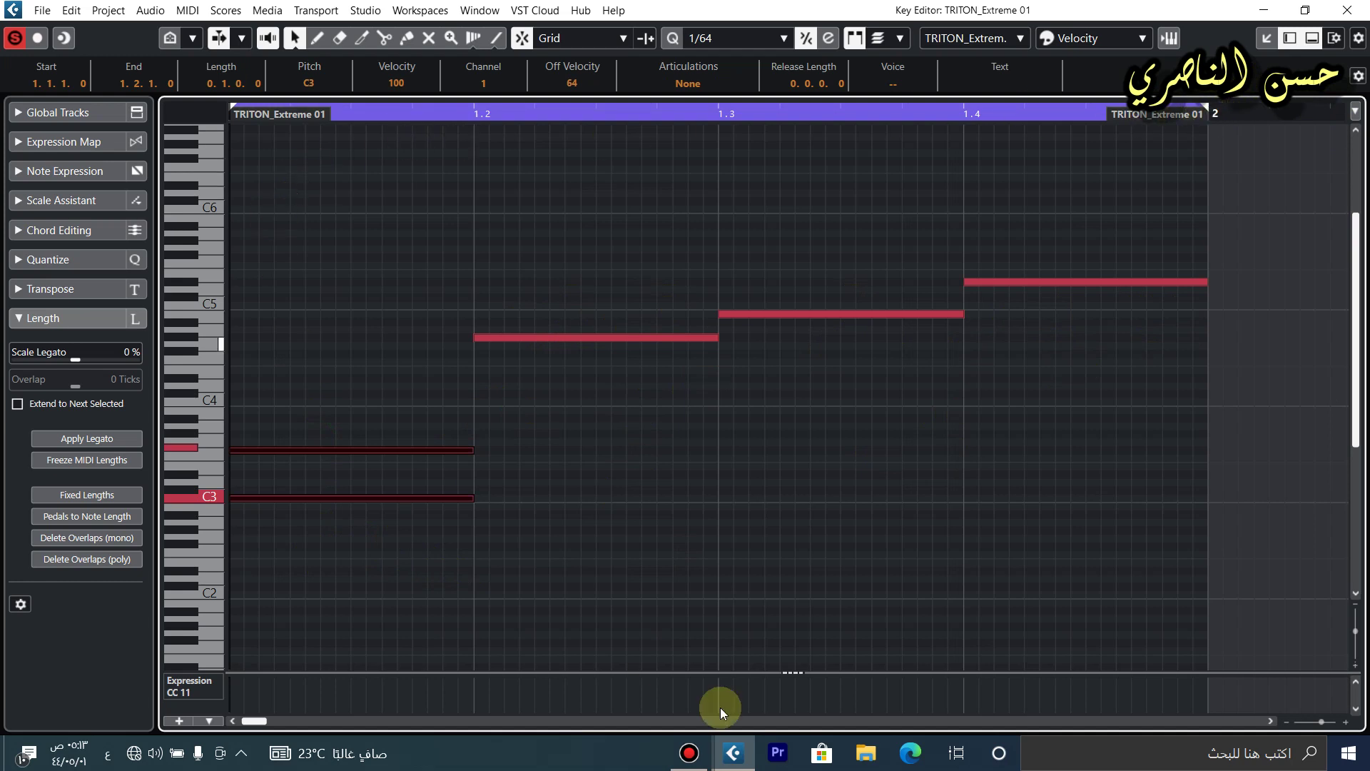
# Play the part and draw short notes on F4 and E4 within beat 2 and on E5 at 1.3.2.30.
pyautogui.press('space')
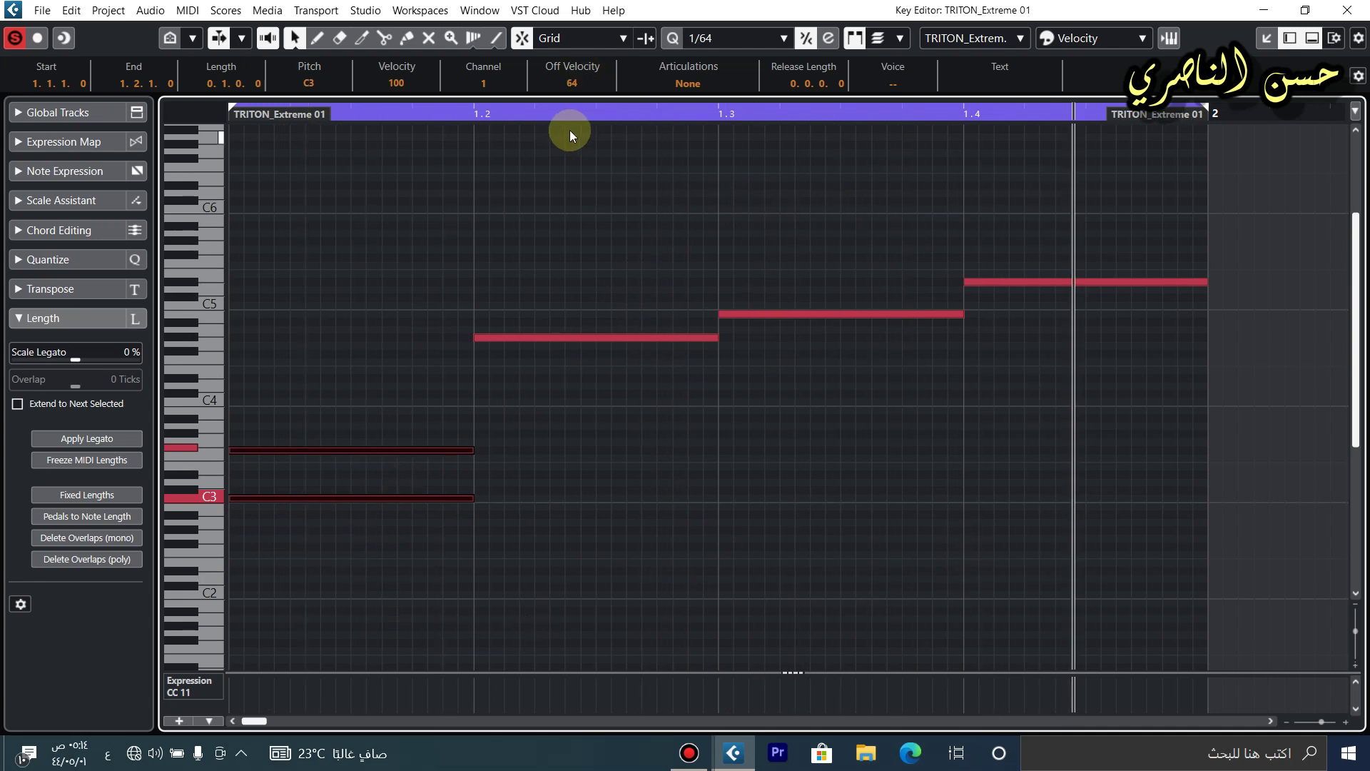
pyautogui.moveTo(557, 113); pyautogui.dragTo(214, 256)
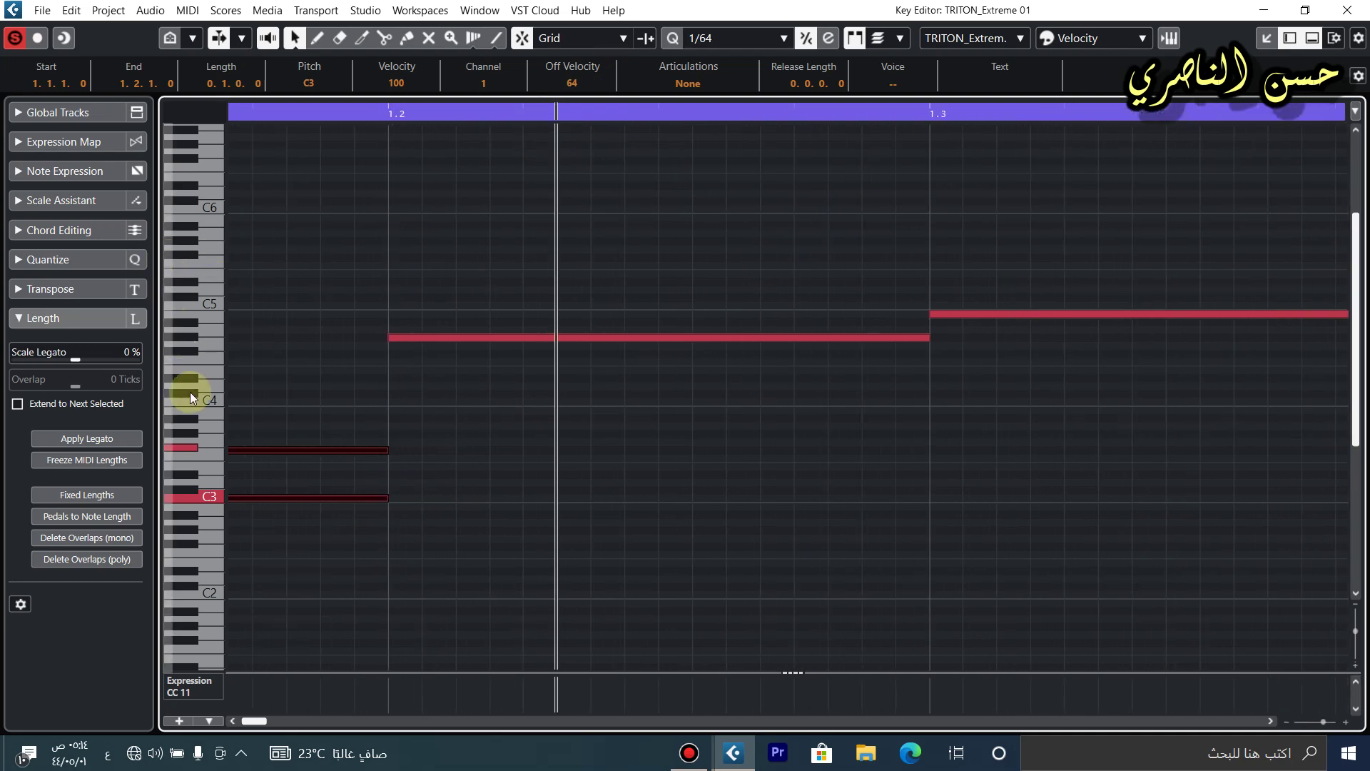
pyautogui.click(325, 43)
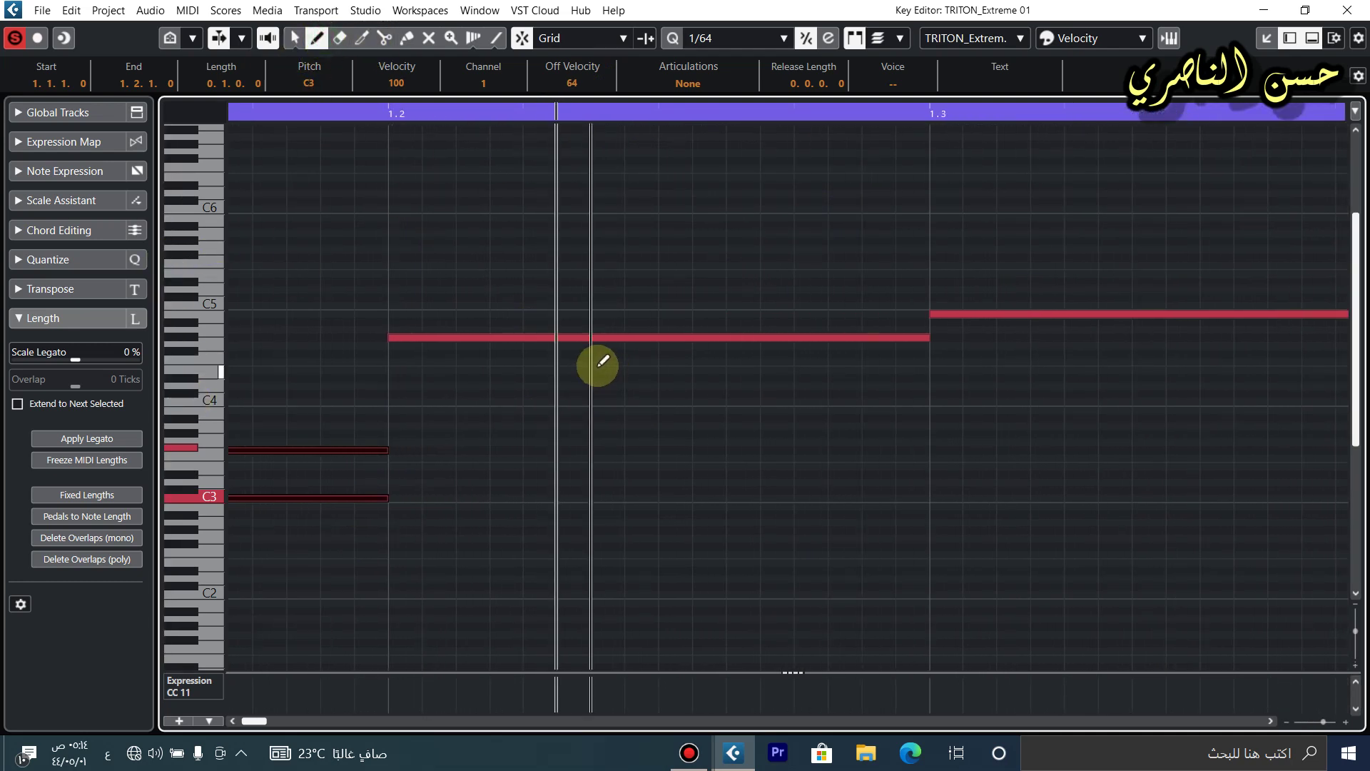
pyautogui.moveTo(592, 361); pyautogui.dragTo(657, 361)
pyautogui.click(832, 369)
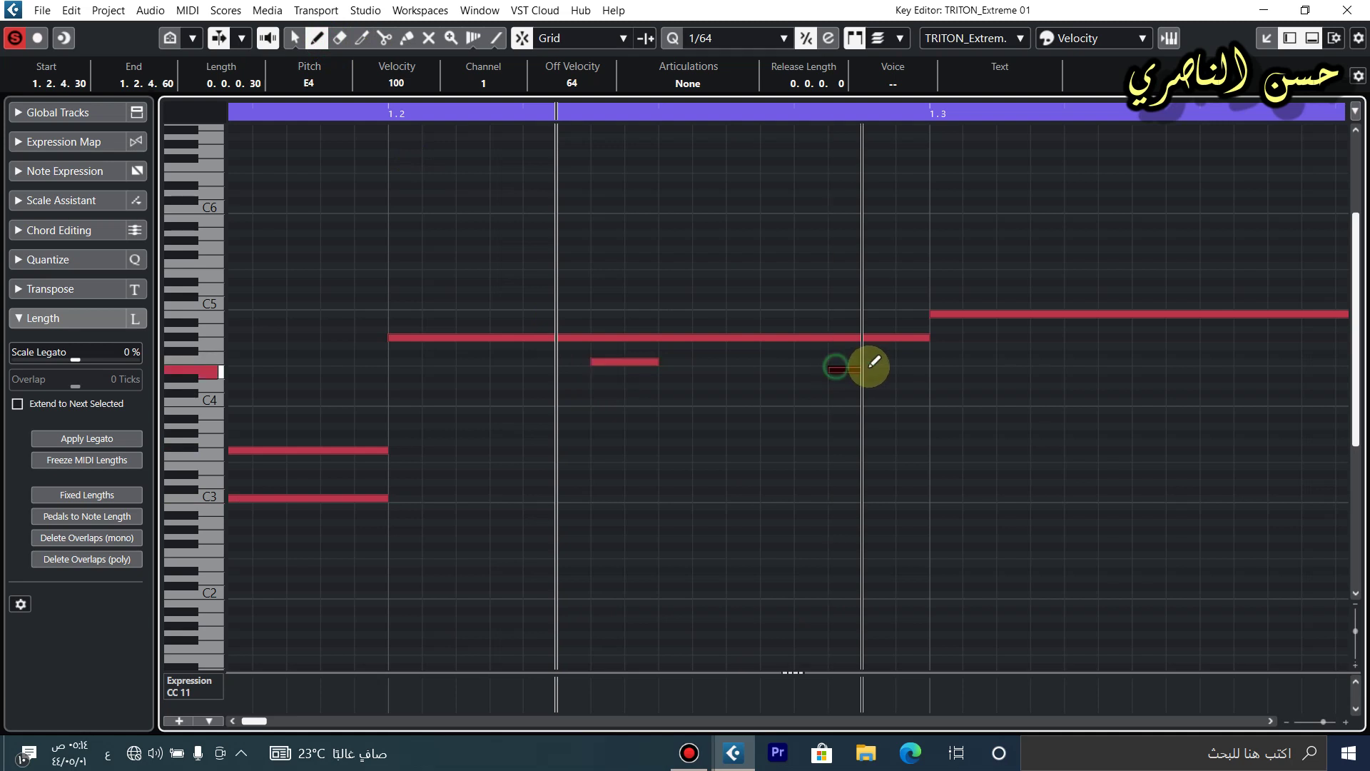
pyautogui.click(1103, 273)
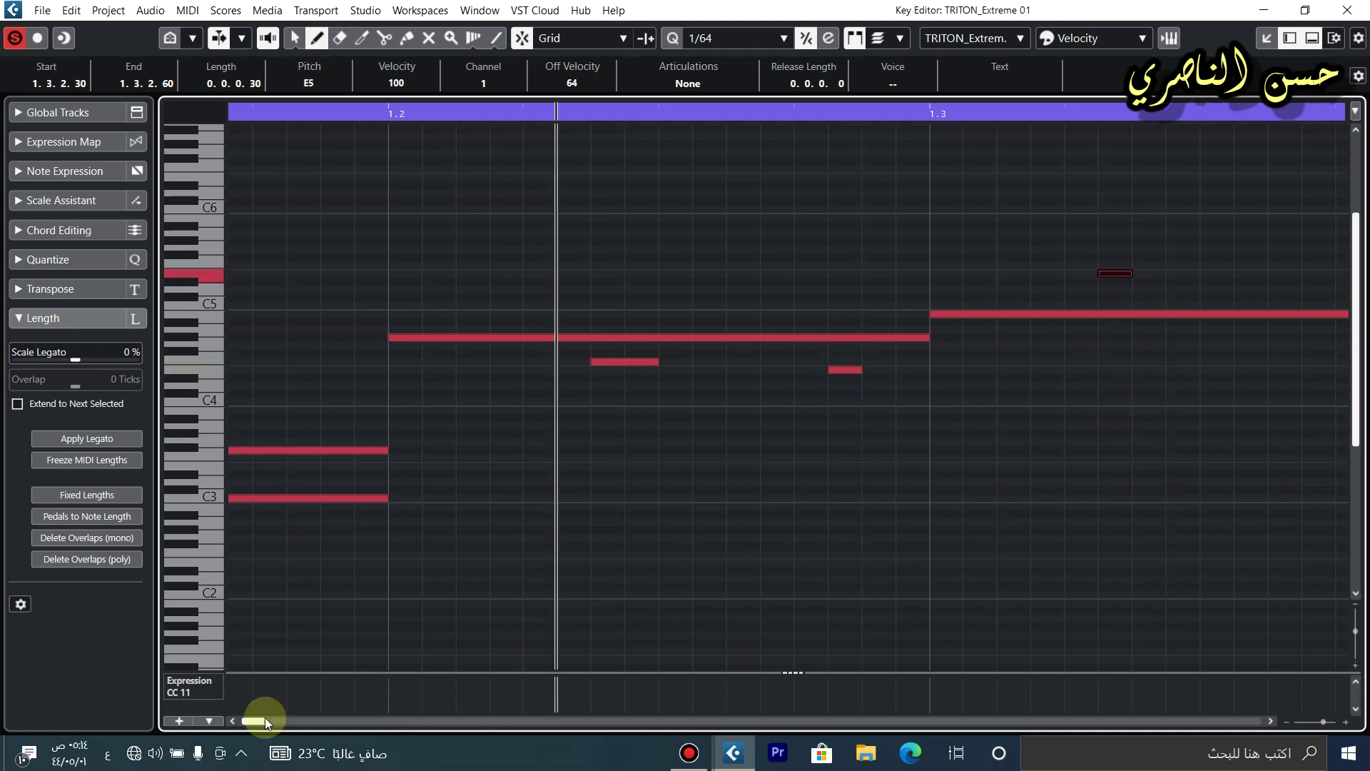
# Draw short notes on A4 within beat 3, and on C#5 and E5 within beat 4, ending the E5 at 1.4.3.
pyautogui.hscroll(-3, 260, 717)
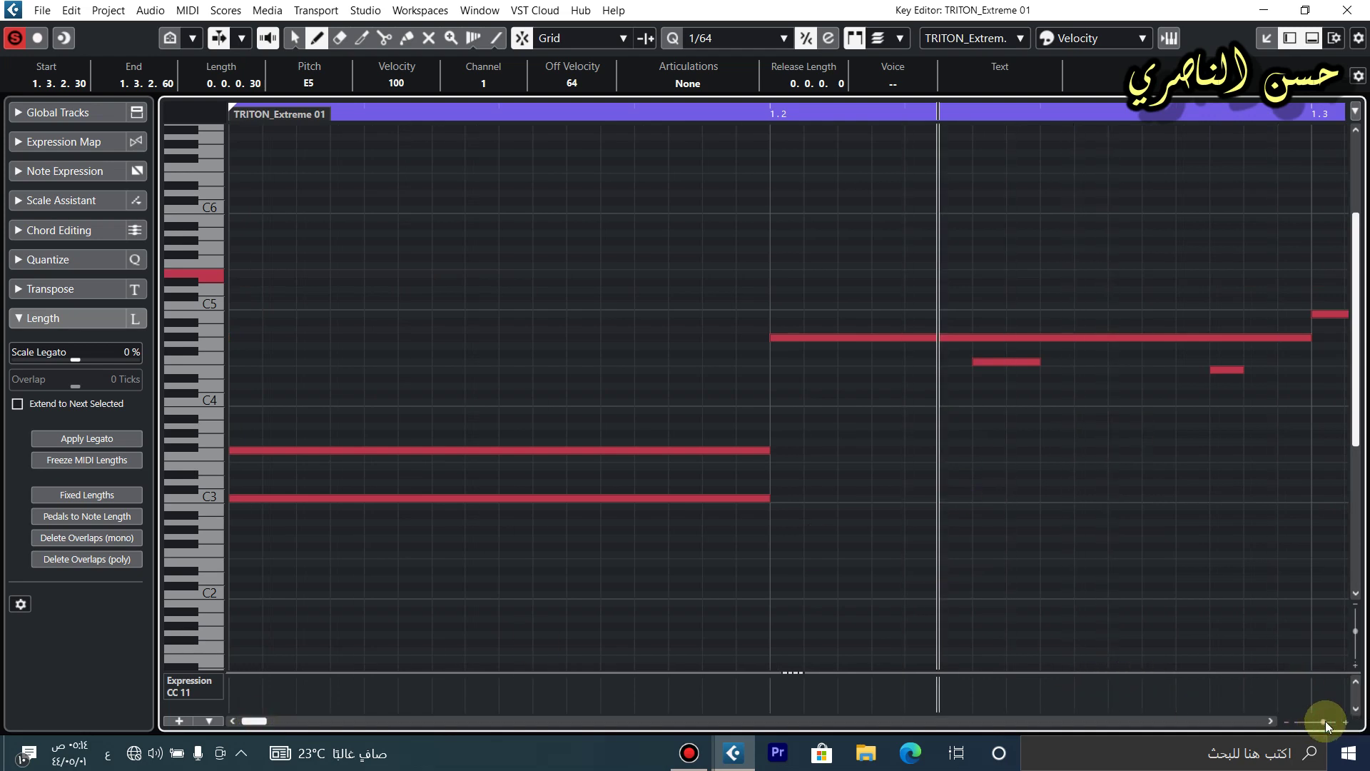
pyautogui.moveTo(1325, 721); pyautogui.dragTo(1323, 721)
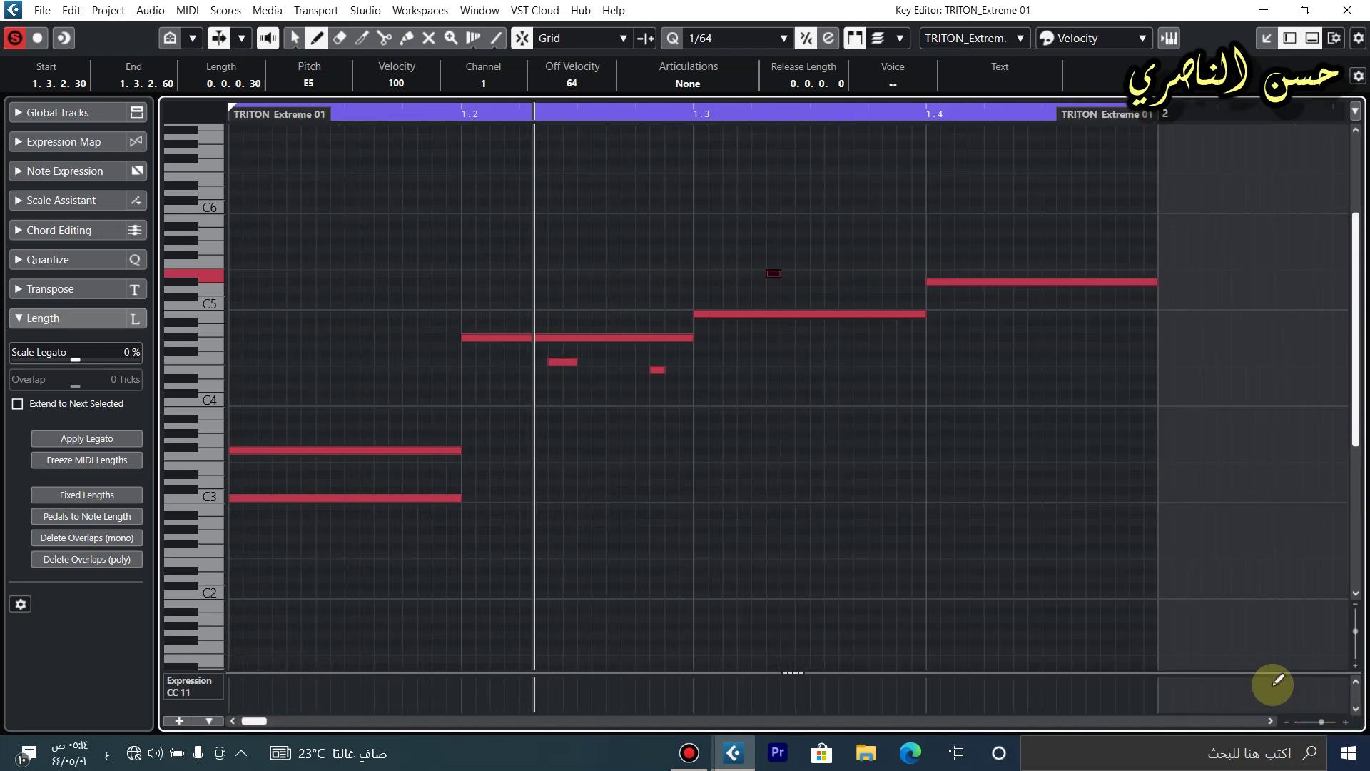
pyautogui.click(800, 330)
pyautogui.moveTo(817, 333); pyautogui.dragTo(840, 332)
pyautogui.moveTo(975, 296); pyautogui.dragTo(1041, 274)
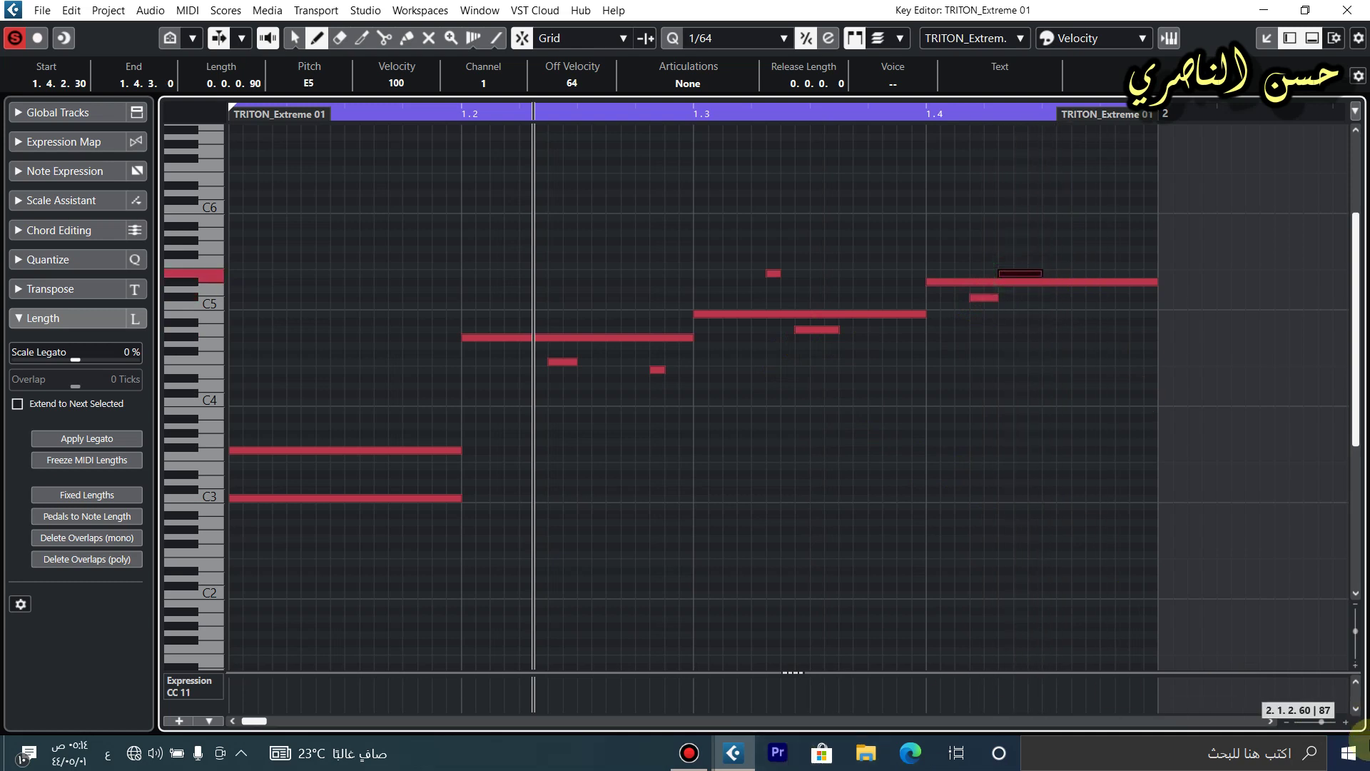
# Extend the F4 note's start back to 1.2.2 and draw another F4 note from 1.2.3 to 1.2.4.
pyautogui.moveTo(1321, 724); pyautogui.dragTo(1325, 723)
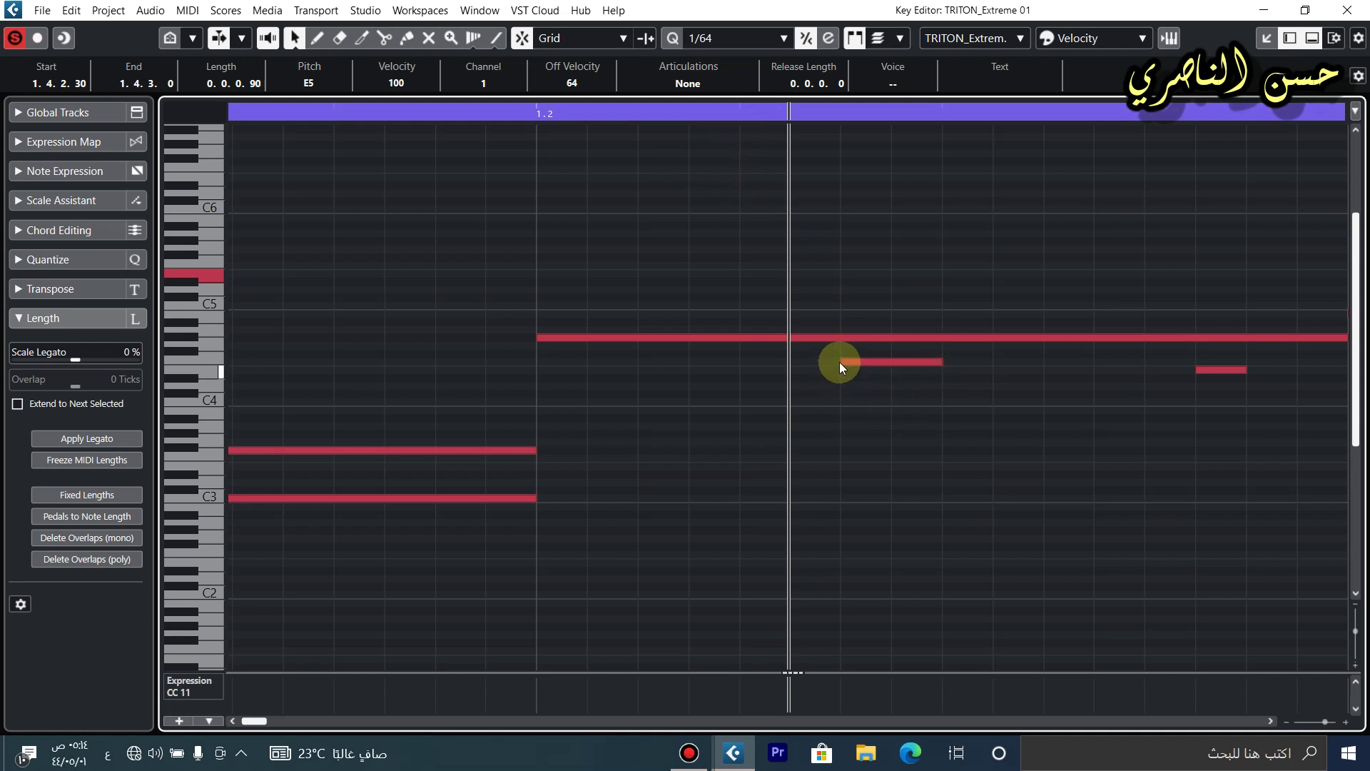
pyautogui.moveTo(839, 362); pyautogui.dragTo(746, 363)
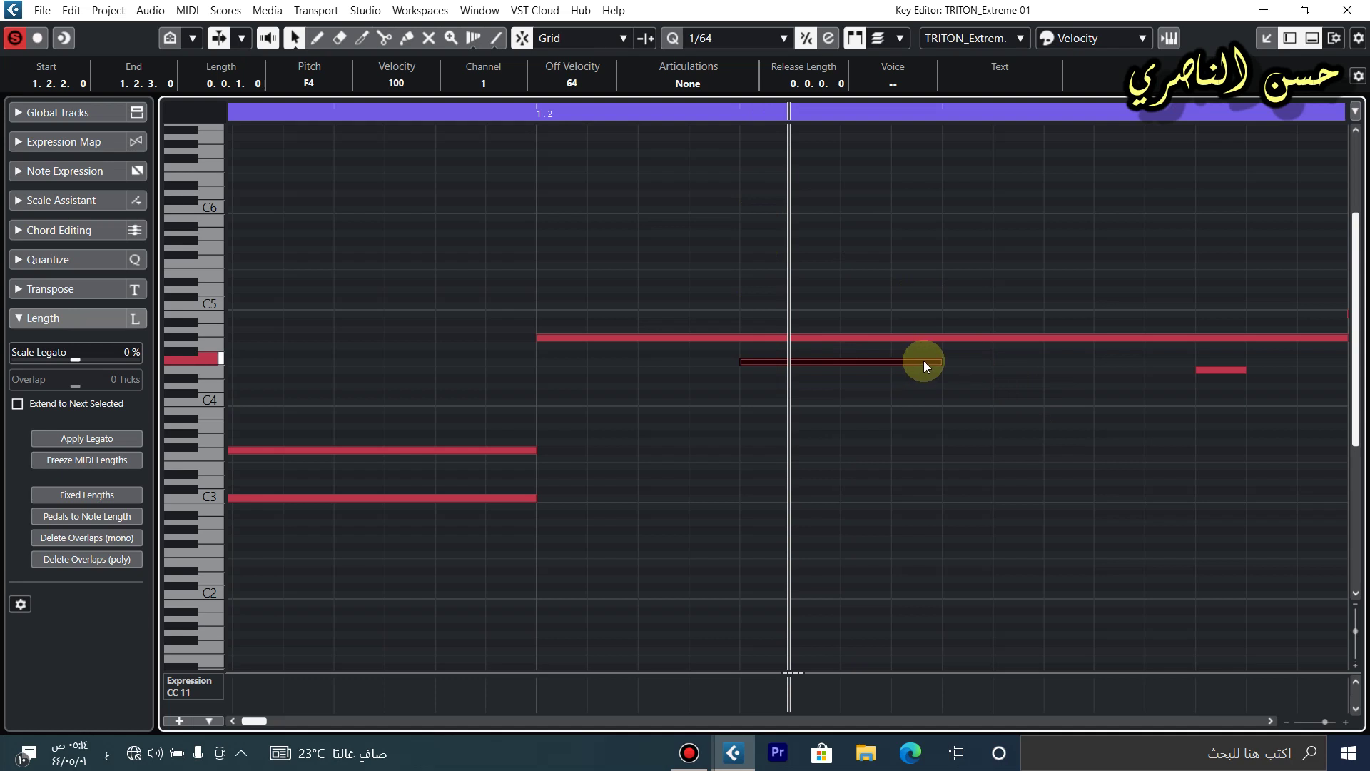
pyautogui.click(316, 38)
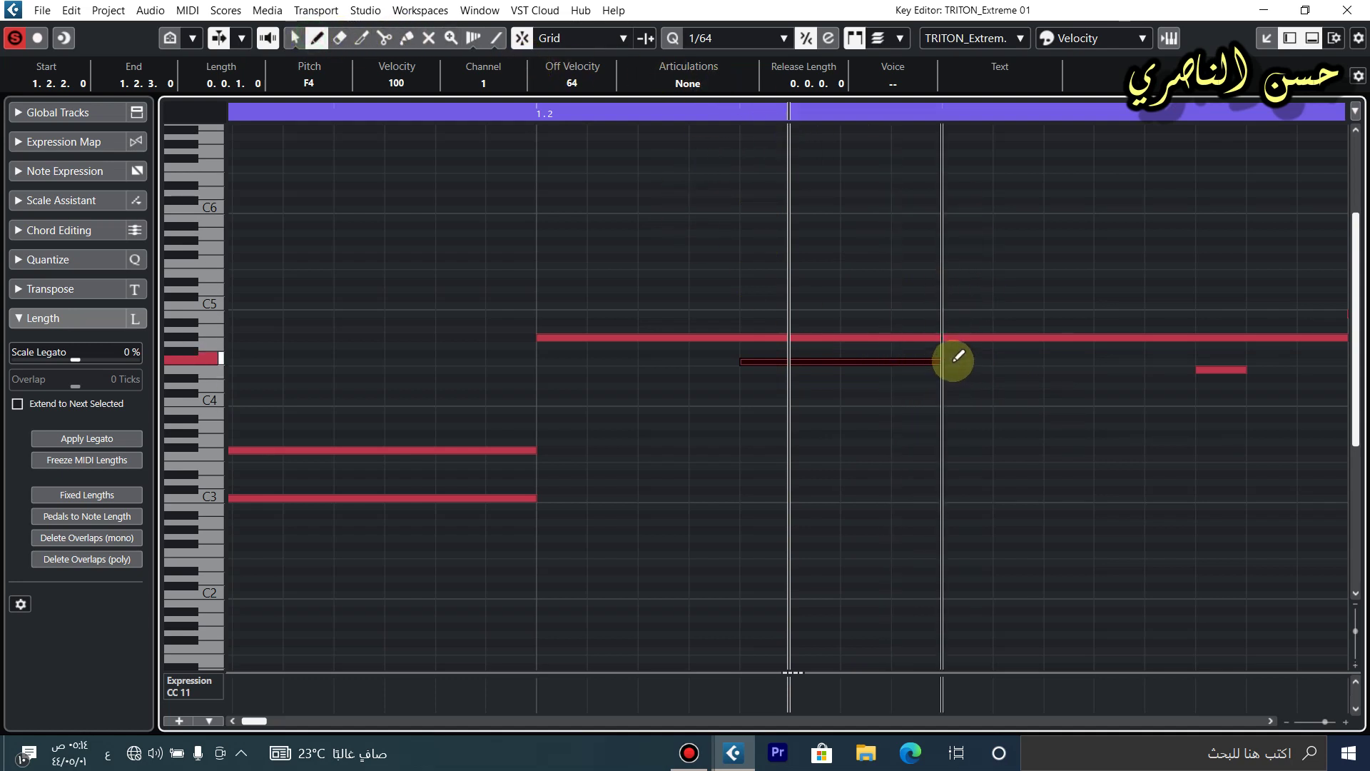
pyautogui.moveTo(954, 361); pyautogui.dragTo(1128, 361)
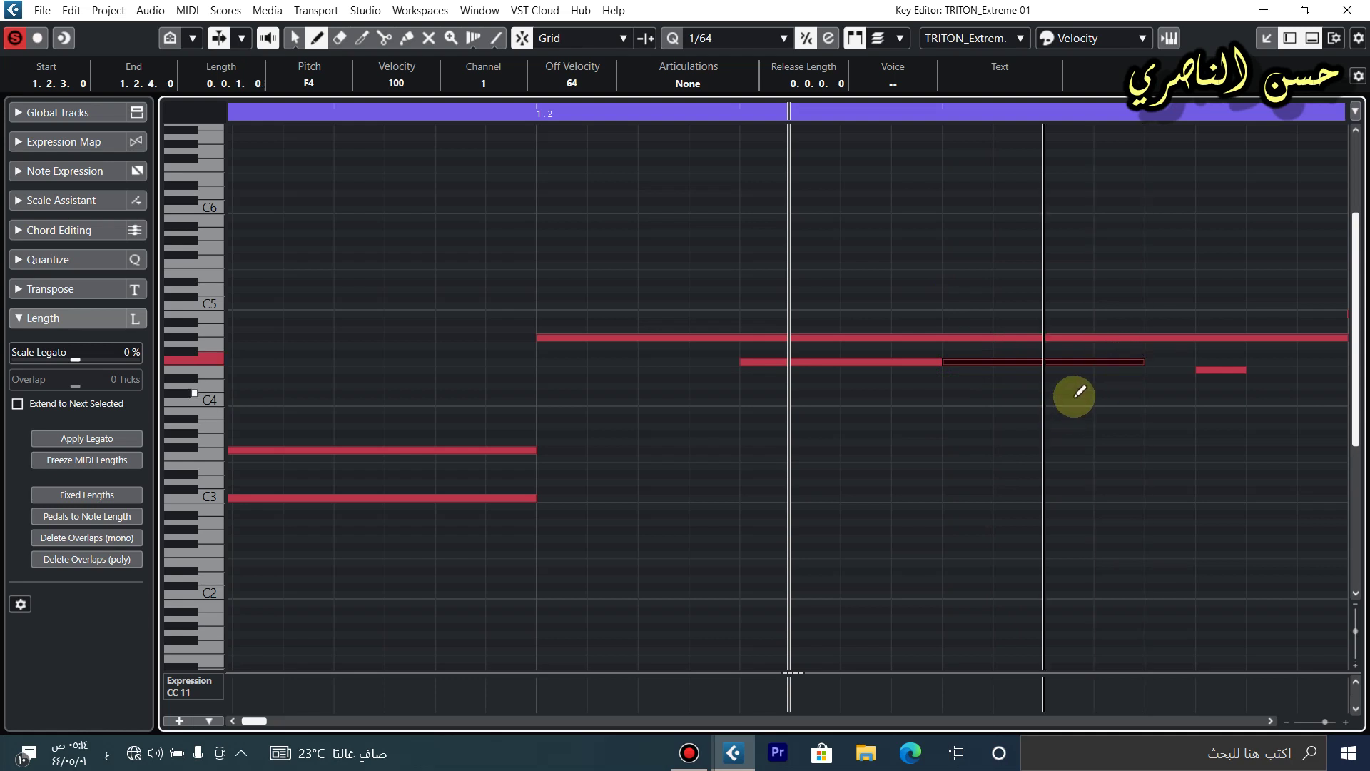
# Draw a C#5 note from 1.4.2.90 to 1.4.4 and return to the Object Selection tool.
pyautogui.moveTo(1322, 722); pyautogui.dragTo(1321, 721)
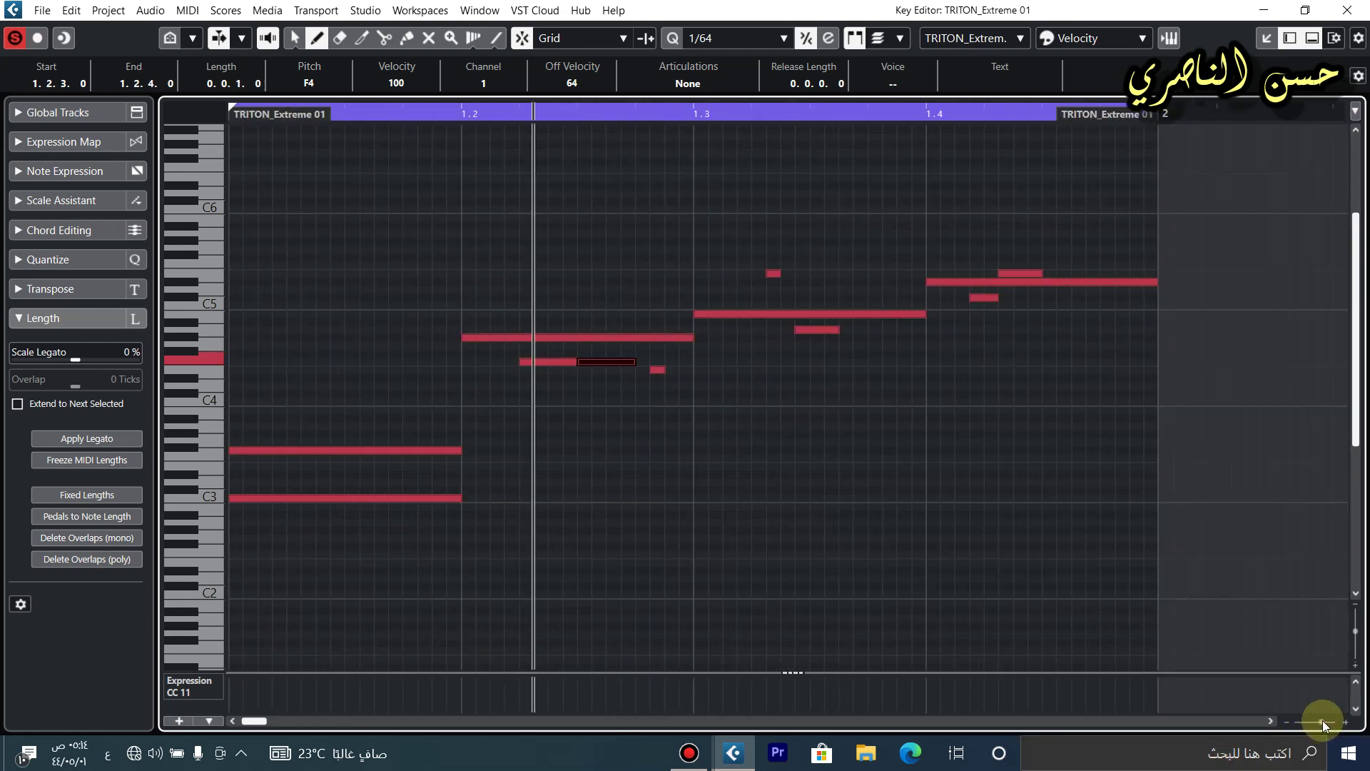
pyautogui.click(1038, 299)
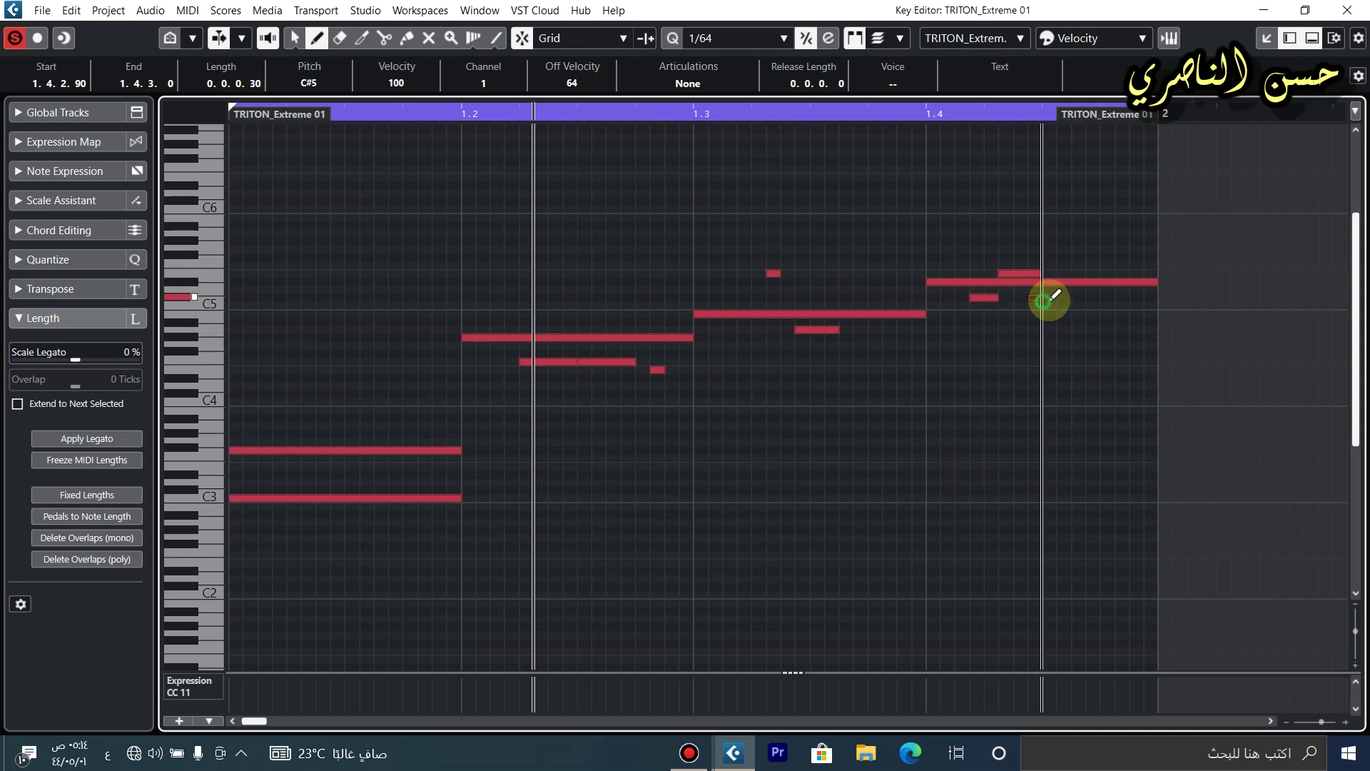
pyautogui.moveTo(1043, 301); pyautogui.dragTo(1101, 298)
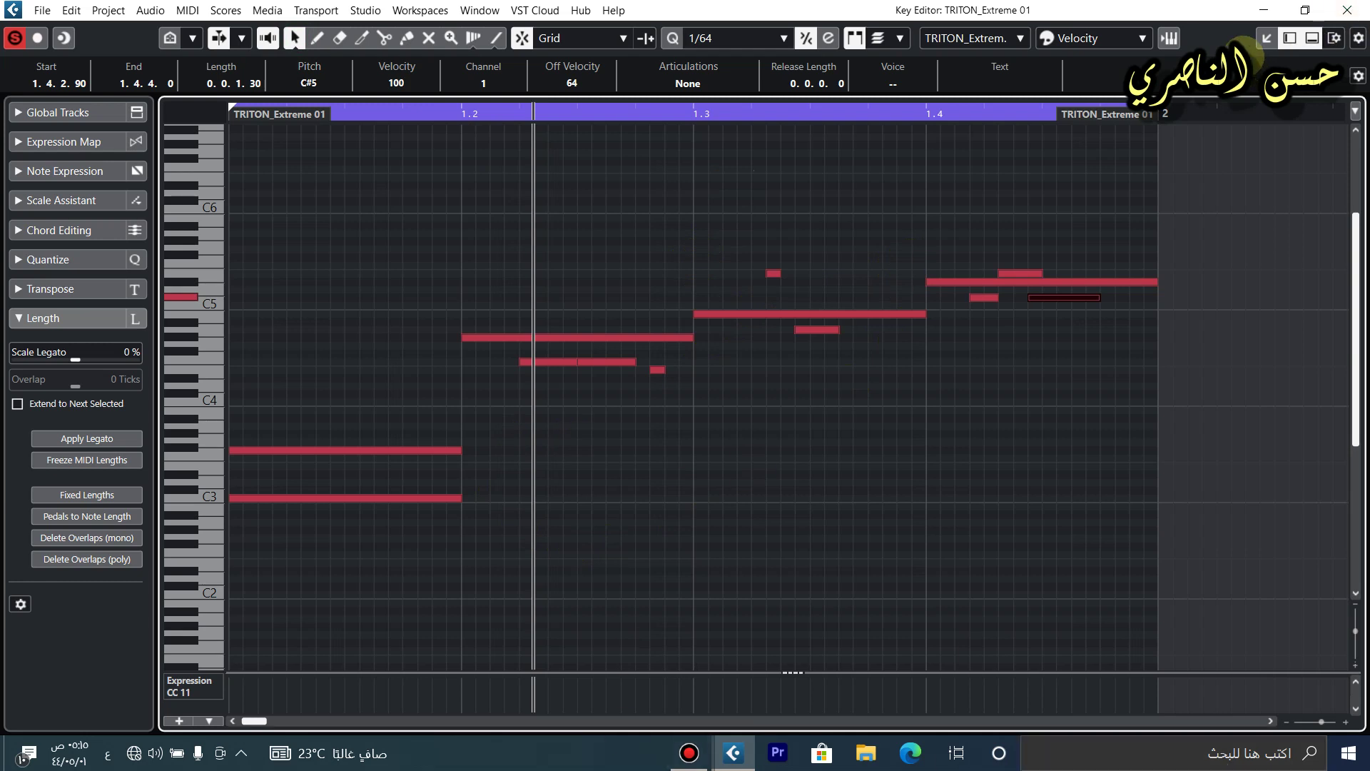
# Dock the Key Editor back into the project window and close the lower zone.
pyautogui.click(1266, 39)
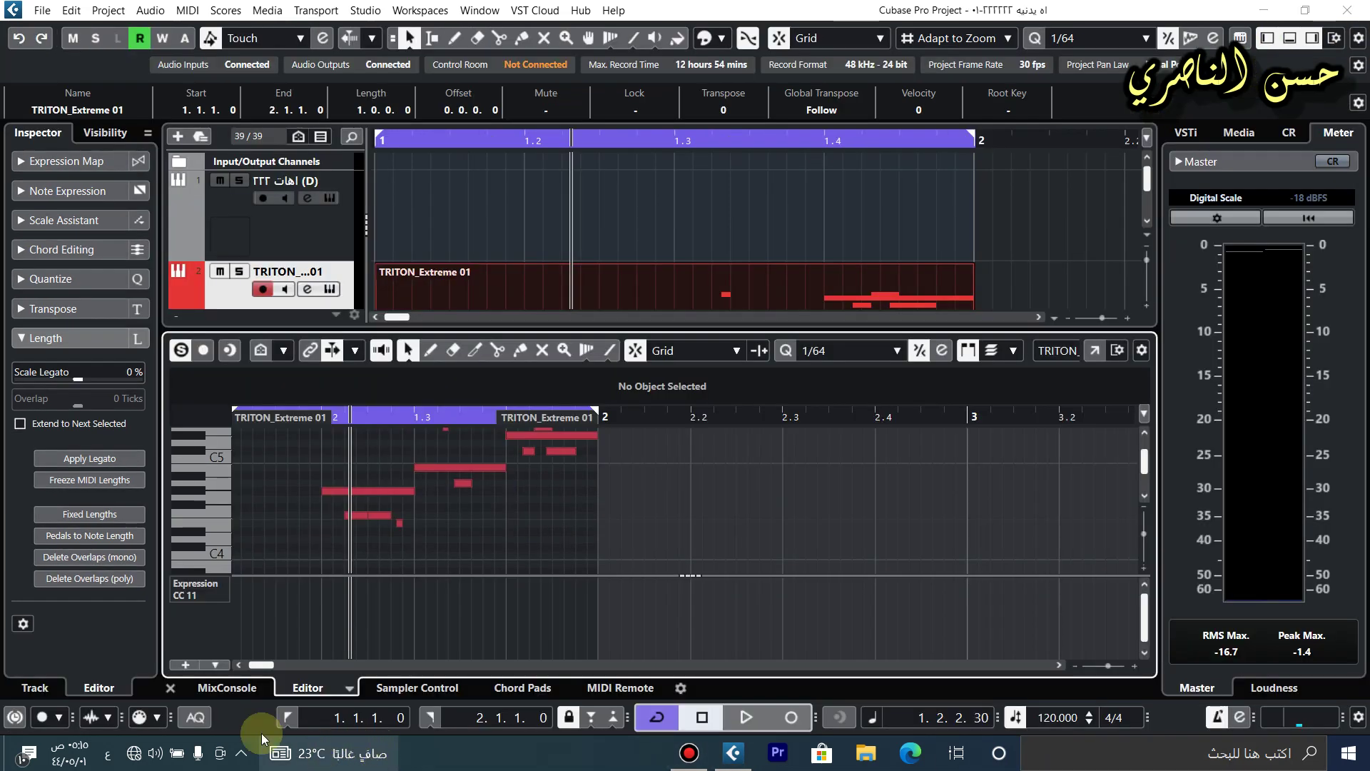
pyautogui.click(169, 689)
pyautogui.click(689, 753)
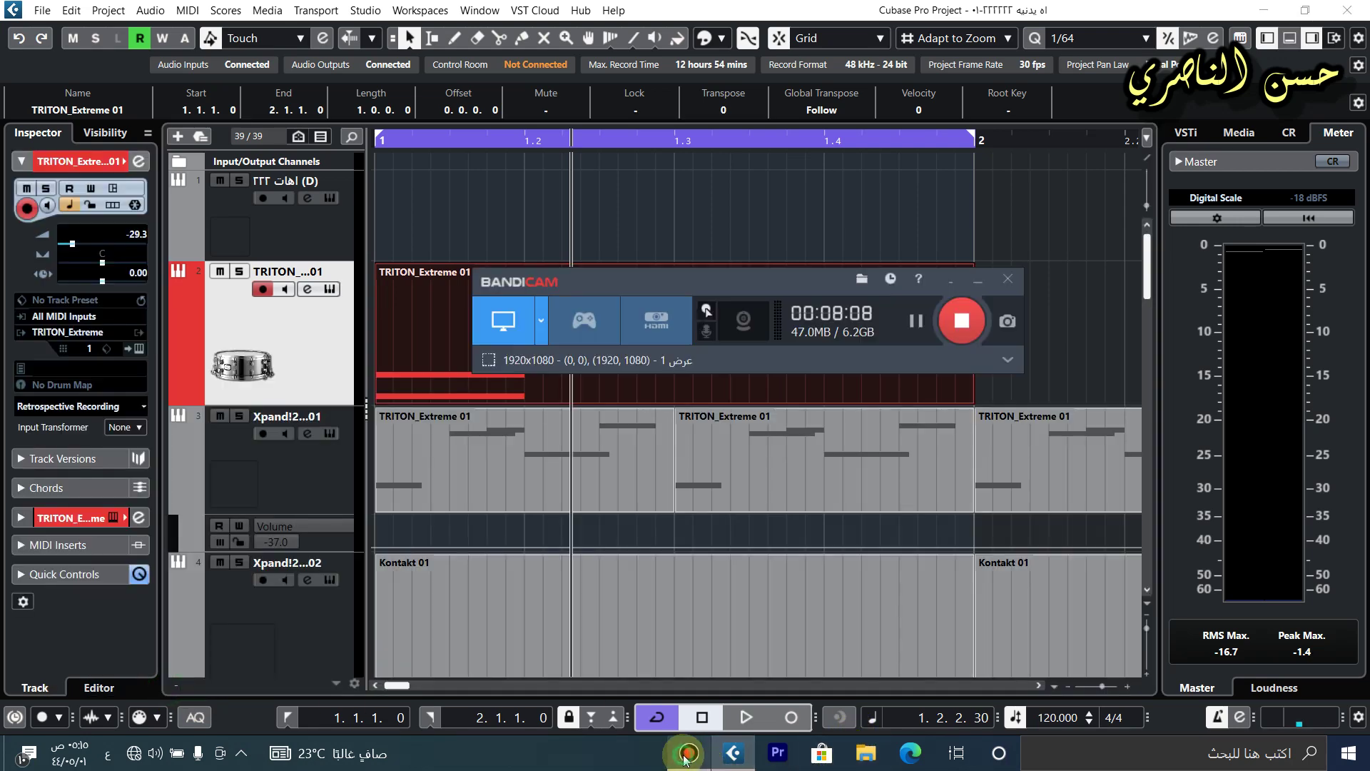
pyautogui.click(813, 228)
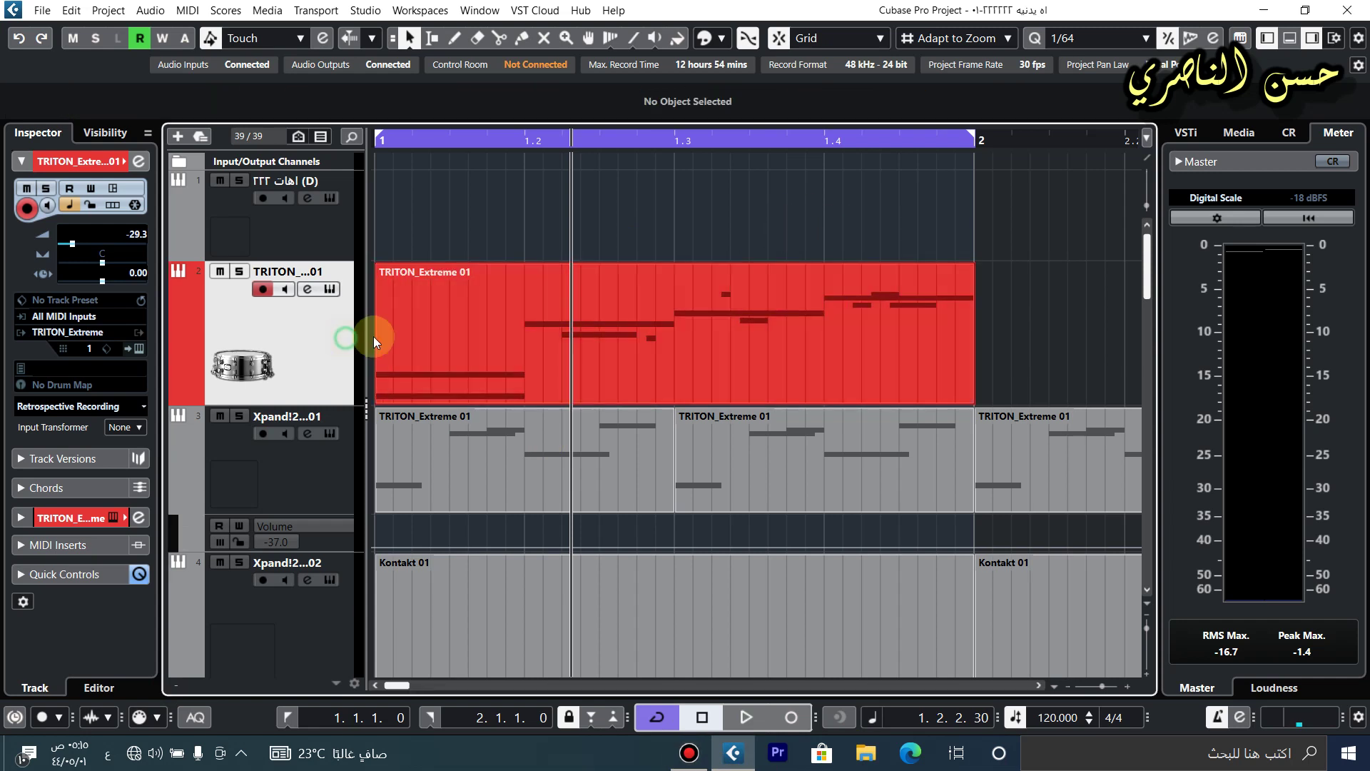
# Erase the TRITON_Extreme 01 parts from bar 3 through bar 20, keeping the part in bar 1.
pyautogui.click(375, 343)
pyautogui.click(1022, 349)
pyautogui.click(606, 355)
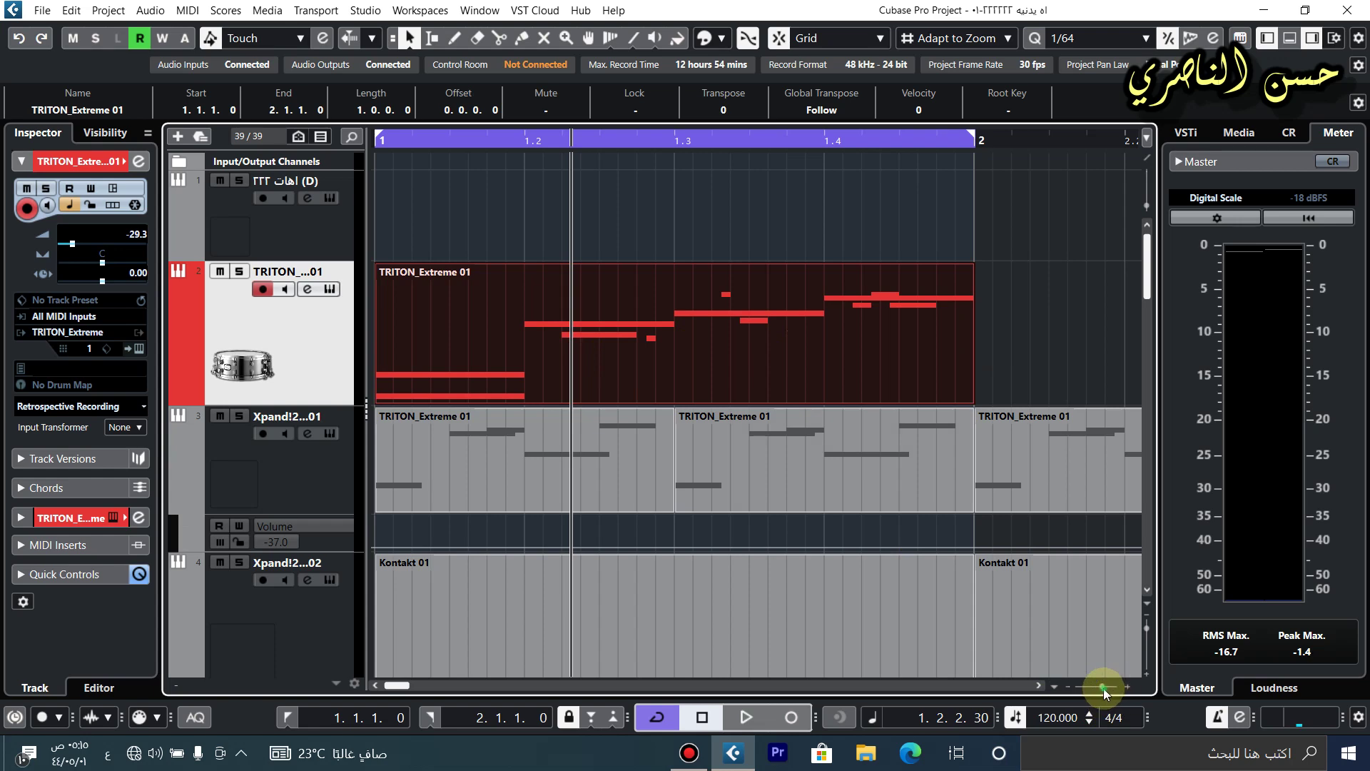
pyautogui.moveTo(1106, 688); pyautogui.dragTo(1094, 688)
pyautogui.moveTo(418, 348)
pyautogui.mouseDown()
pyautogui.moveTo(830, 349)
pyautogui.moveTo(936, 328)
pyautogui.moveTo(940, 355)
pyautogui.mouseUp()
pyautogui.rightClick(940, 354)
pyautogui.click(948, 357)
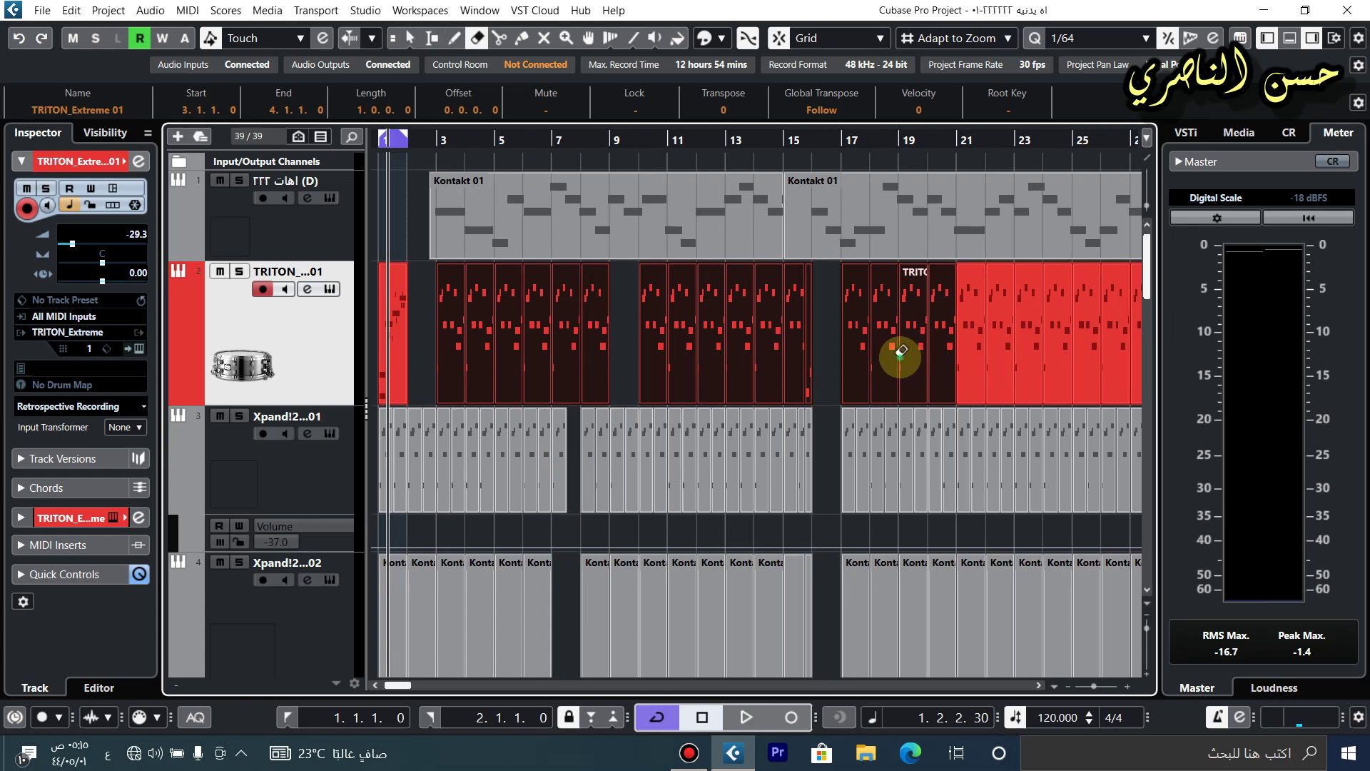
pyautogui.click(901, 351)
# Duplicate the bar 1 TRITON_Extreme 01 part four times to fill bars 2 to 5.
pyautogui.moveTo(410, 143)
pyautogui.mouseDown()
pyautogui.moveTo(374, 174)
pyautogui.moveTo(407, 199)
pyautogui.mouseUp()
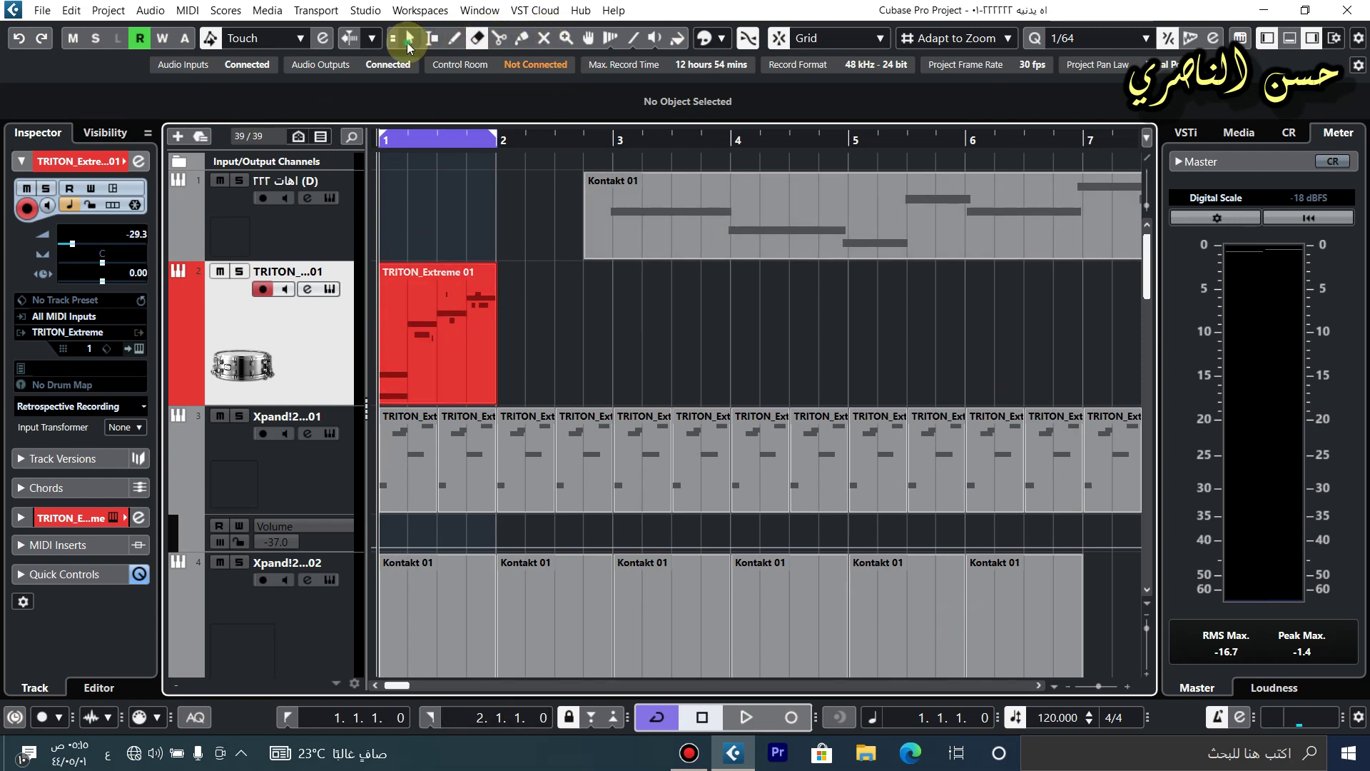
pyautogui.click(457, 369)
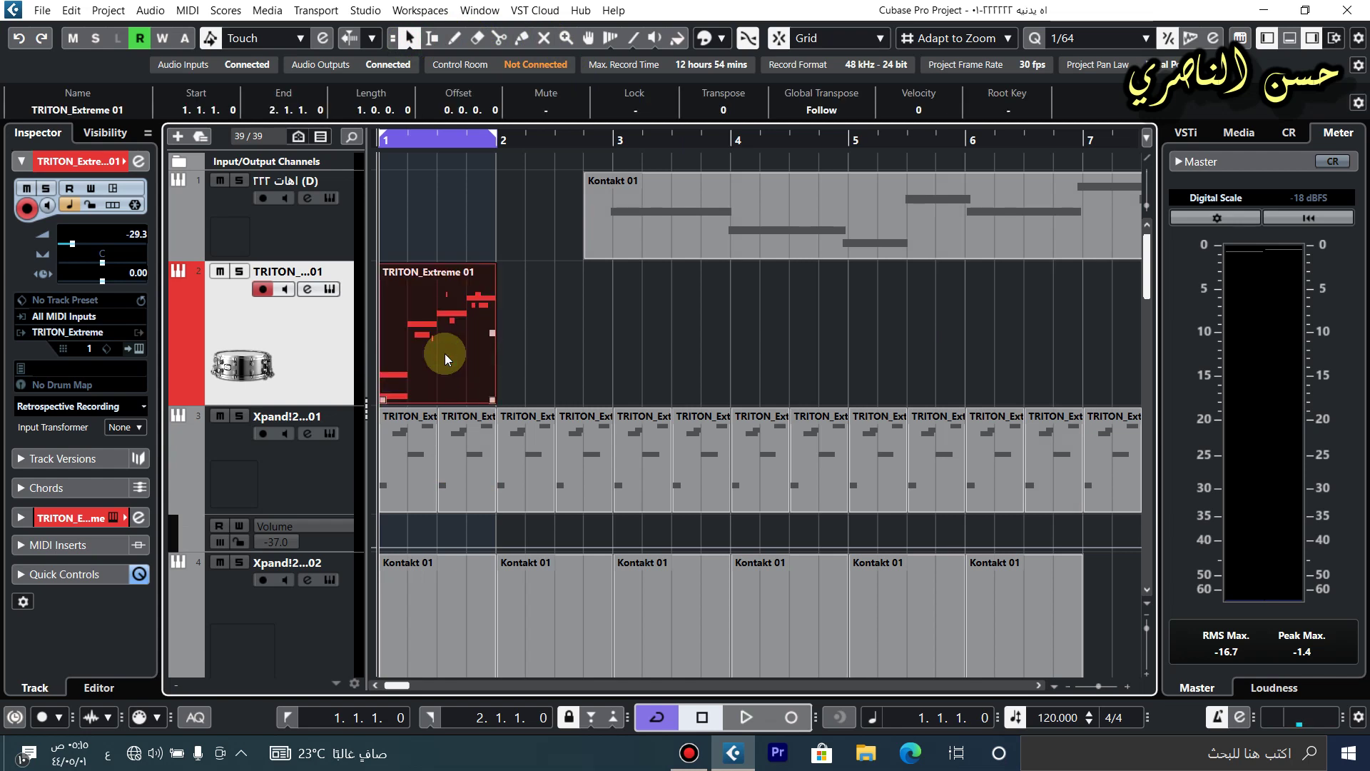
pyautogui.hotkey('ctrl', 'd')
pyautogui.hotkey('ctrl', 'd')
pyautogui.hotkey('ctrl', 'd')
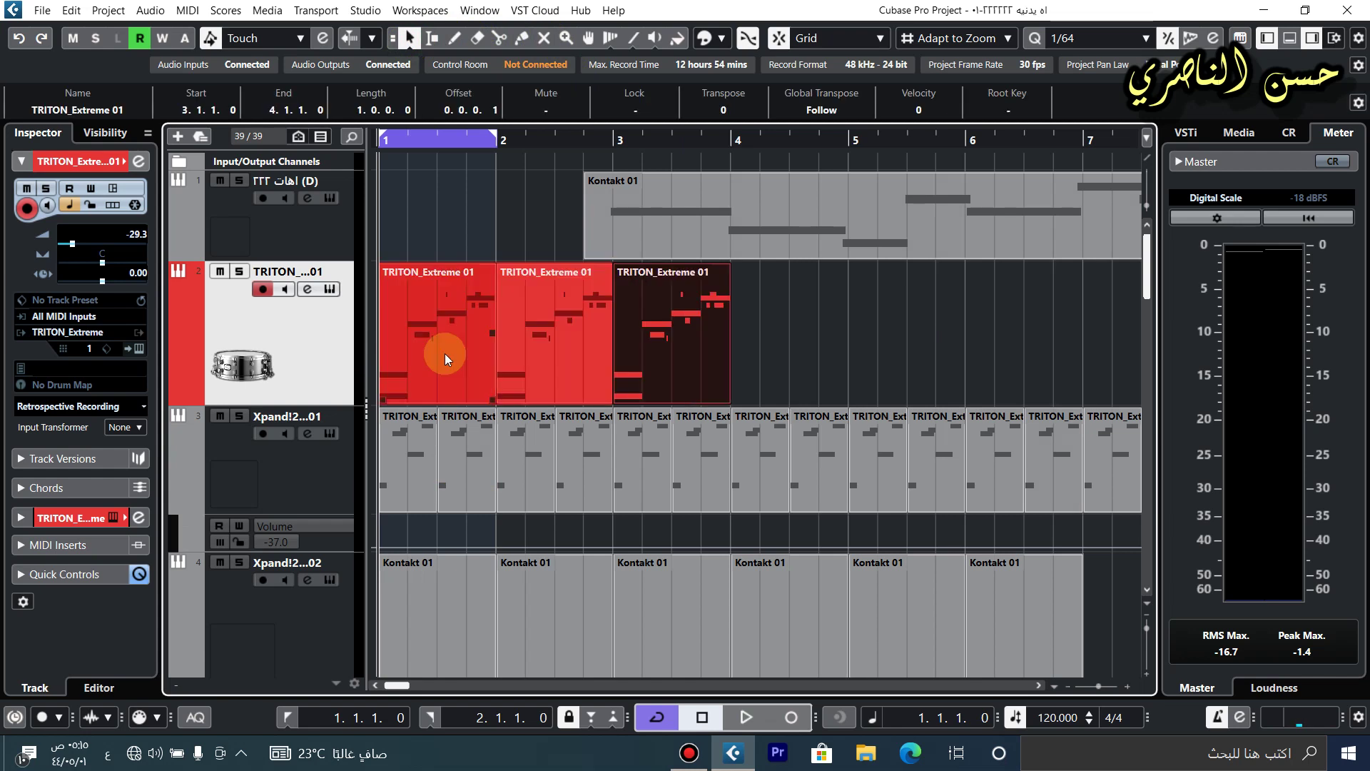
pyautogui.hotkey('ctrl', 'd')
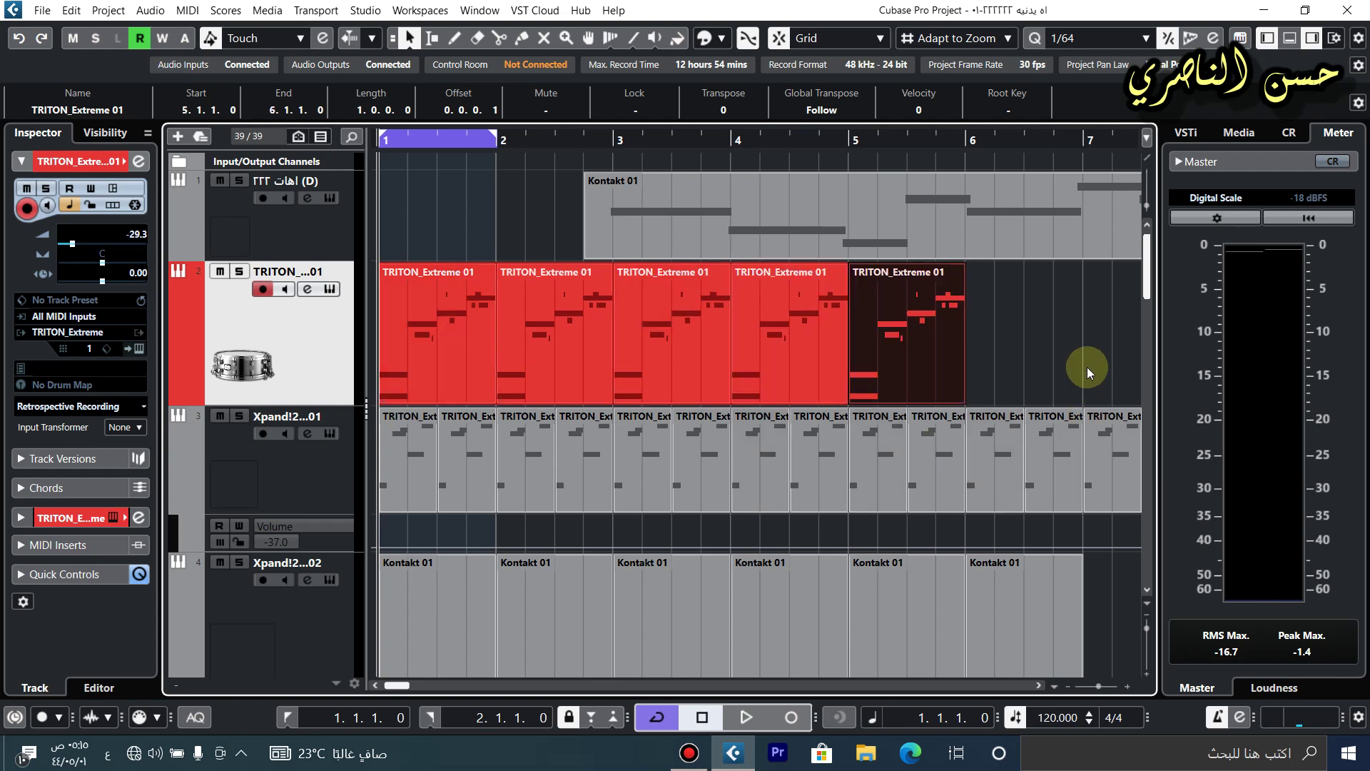
# Select all five TRITON_Extreme 01 parts in bars 1 to 5.
pyautogui.click(1044, 363)
pyautogui.moveTo(908, 368); pyautogui.dragTo(459, 315)
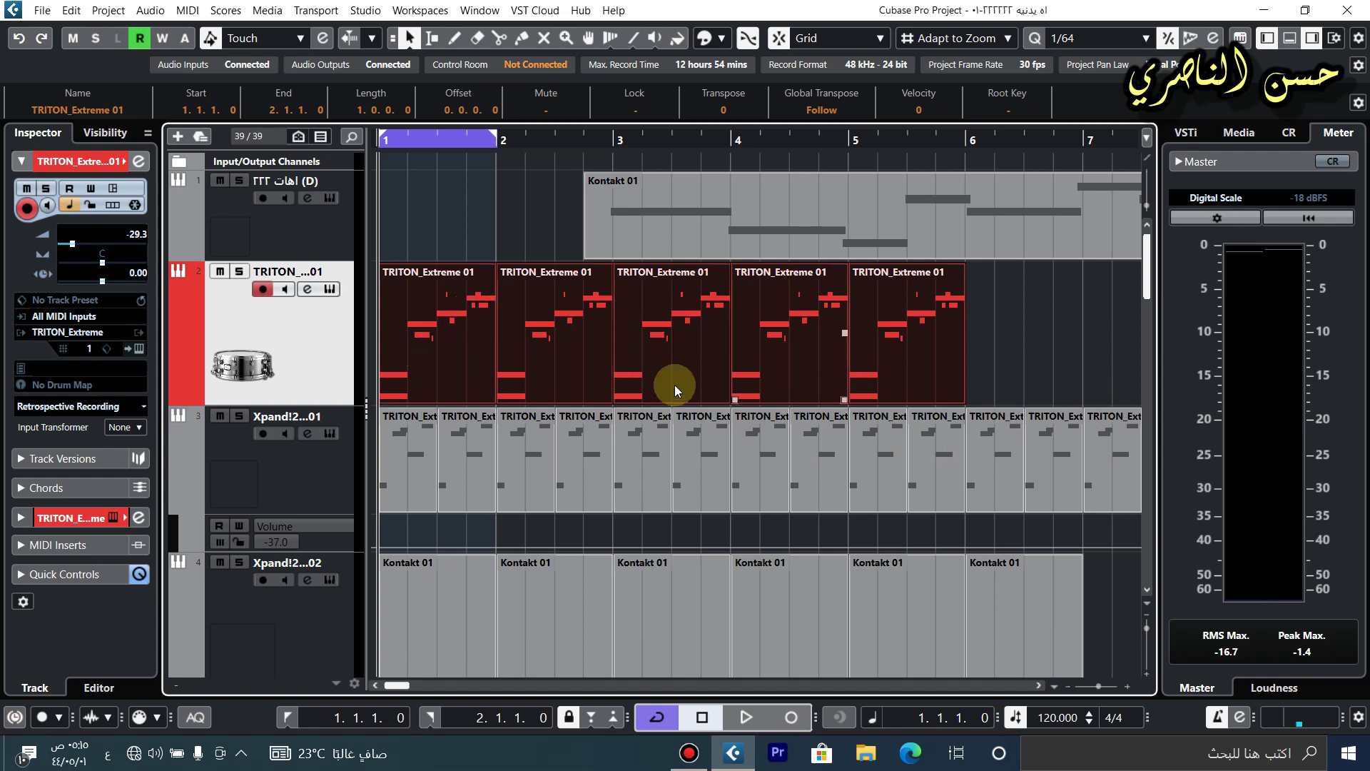
pyautogui.rightClick(667, 350)
pyautogui.click(669, 352)
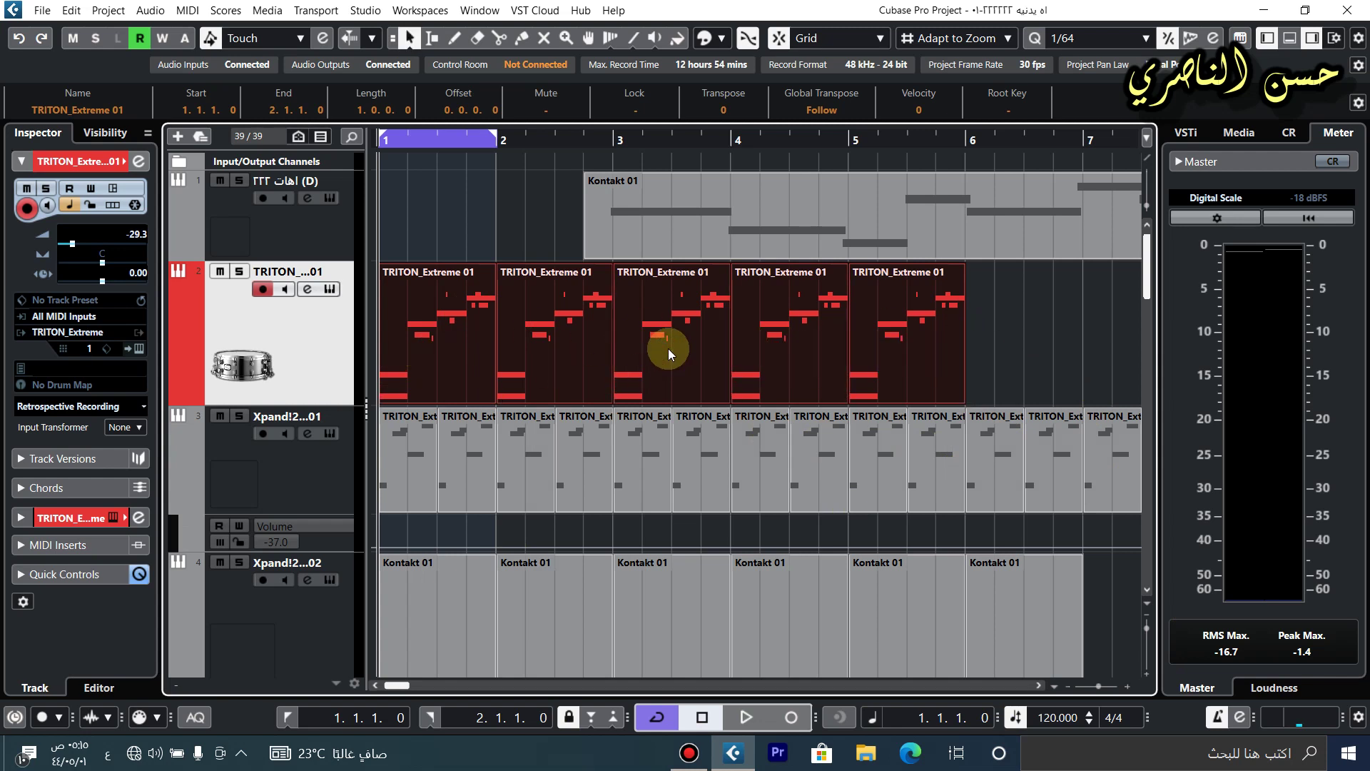
# Glue the TRITON_Extreme 01 parts from bar 1 onward into one continuous part.
pyautogui.click(1007, 347)
pyautogui.moveTo(884, 353); pyautogui.dragTo(437, 346)
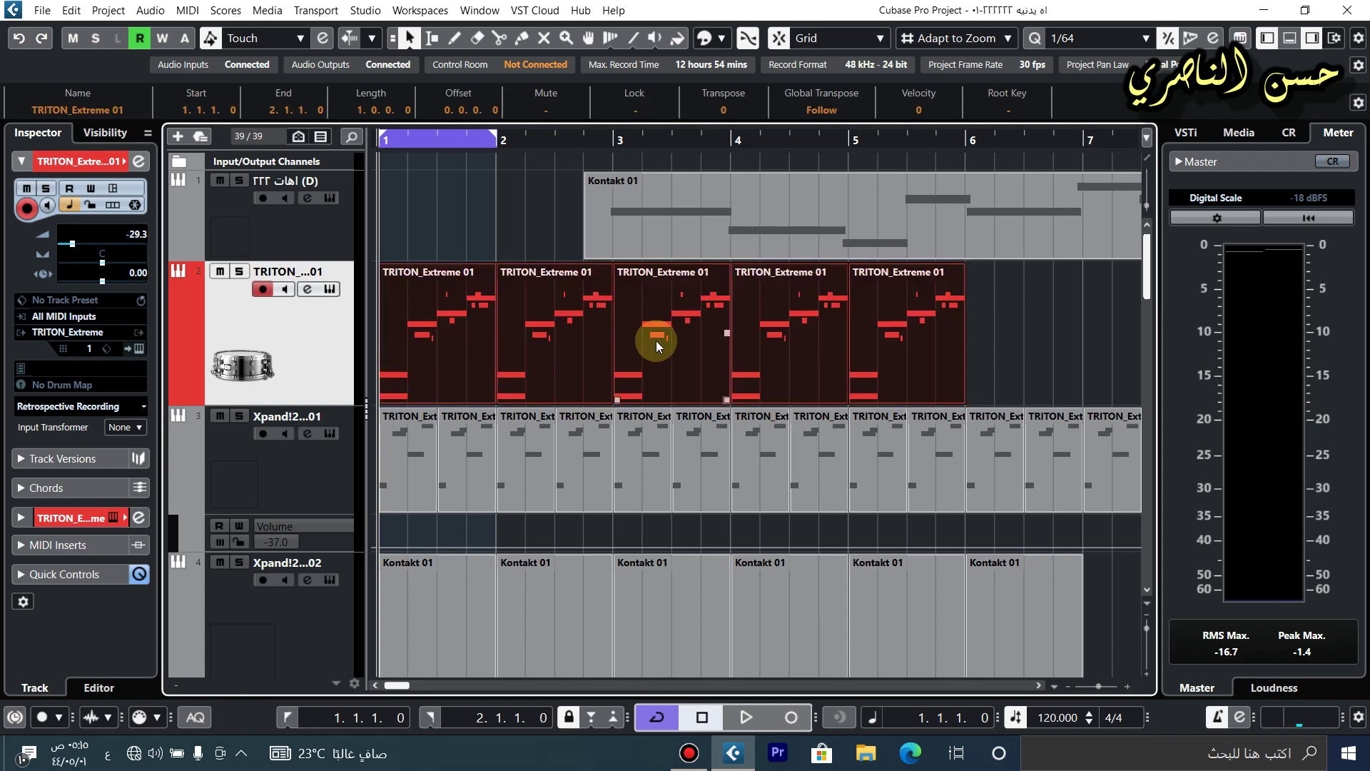
pyautogui.rightClick(639, 347)
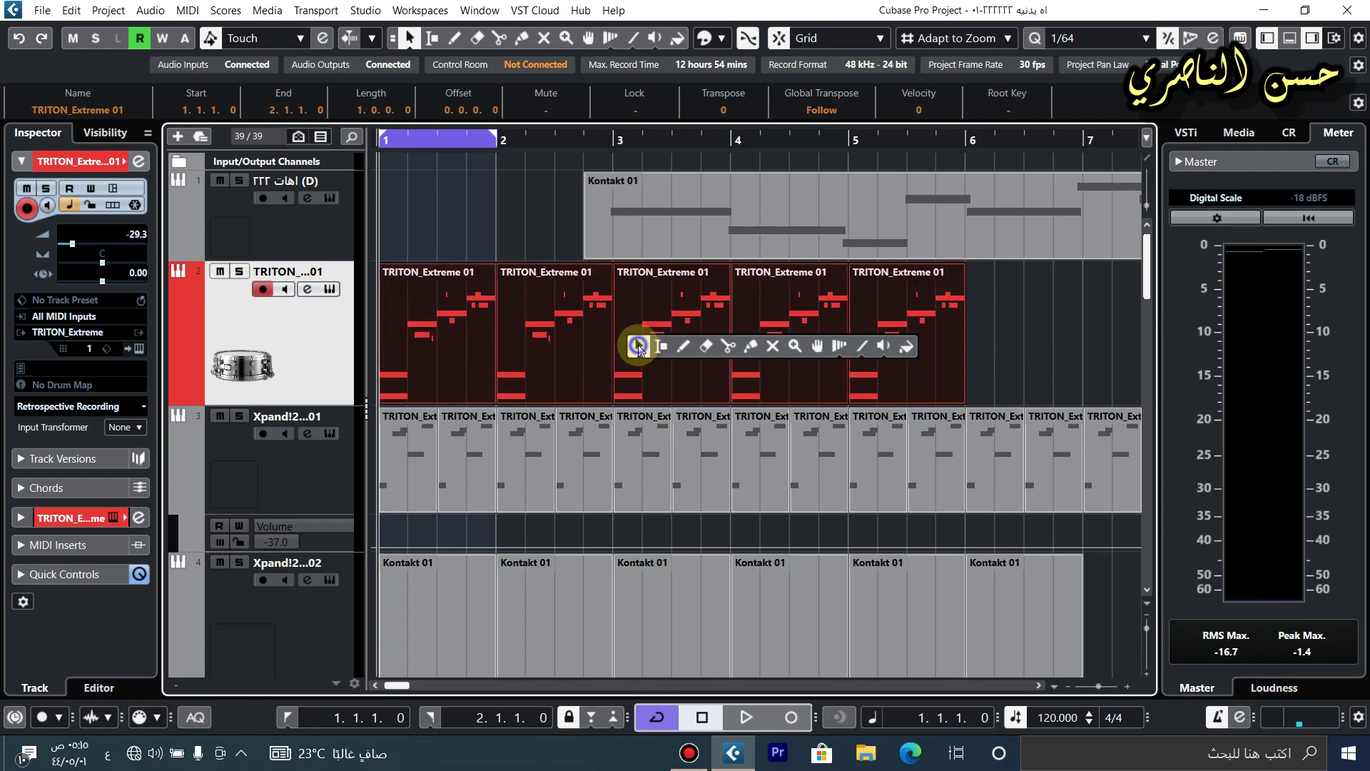
pyautogui.click(750, 346)
pyautogui.click(663, 341)
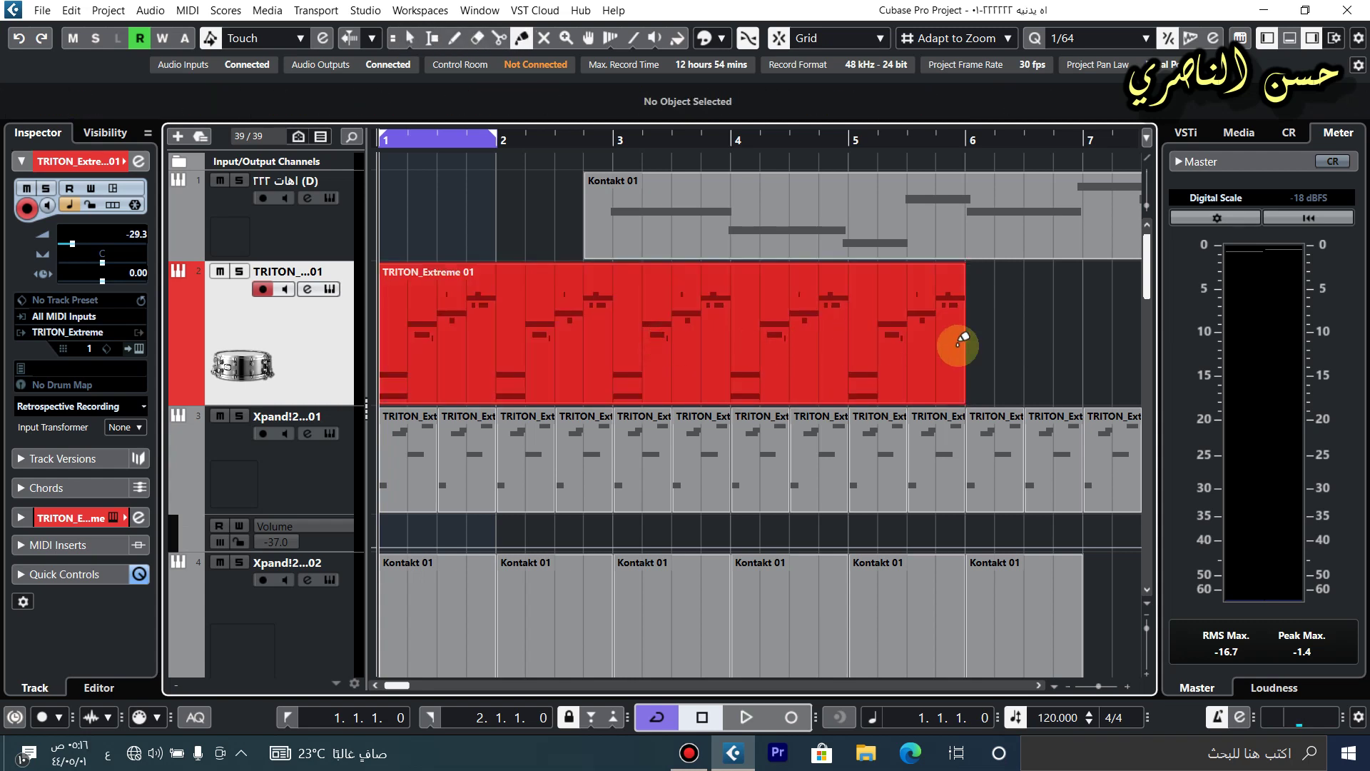
pyautogui.click(582, 348)
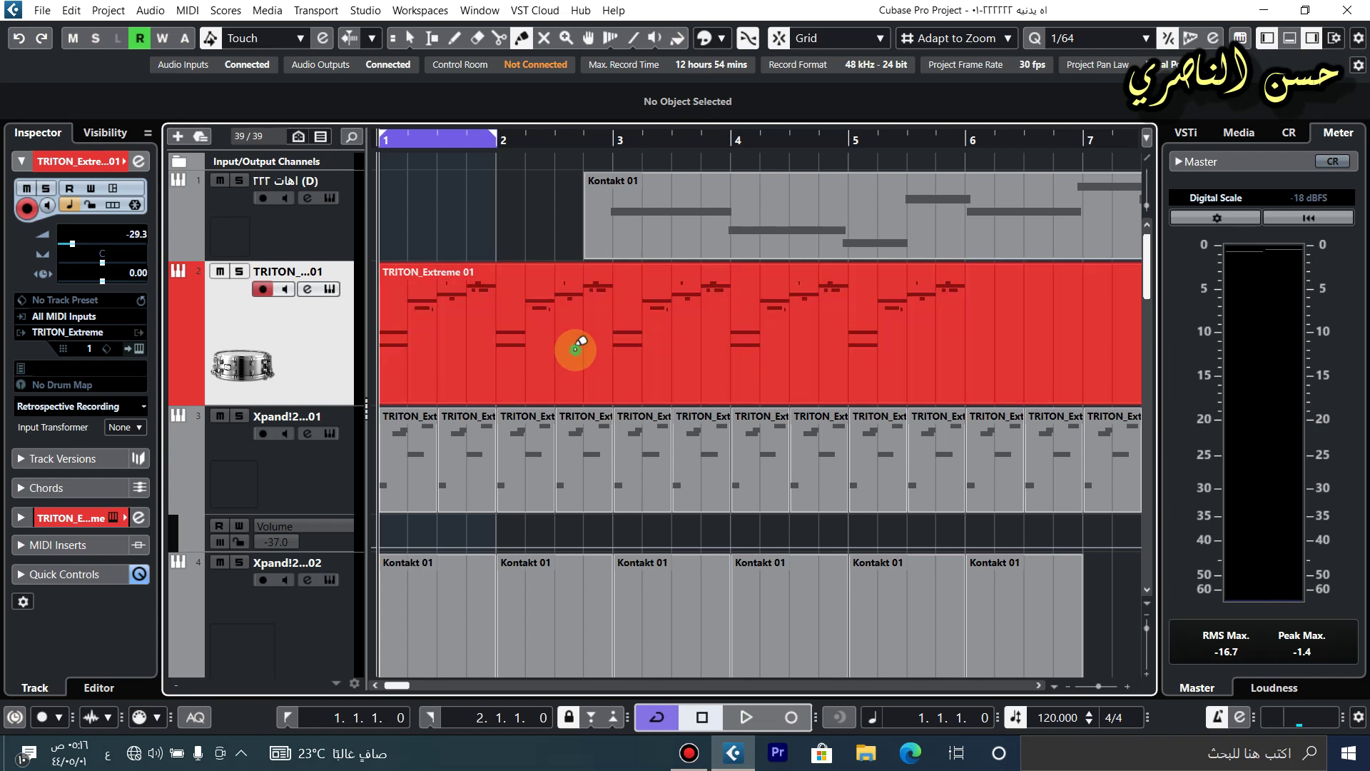
pyautogui.click(882, 353)
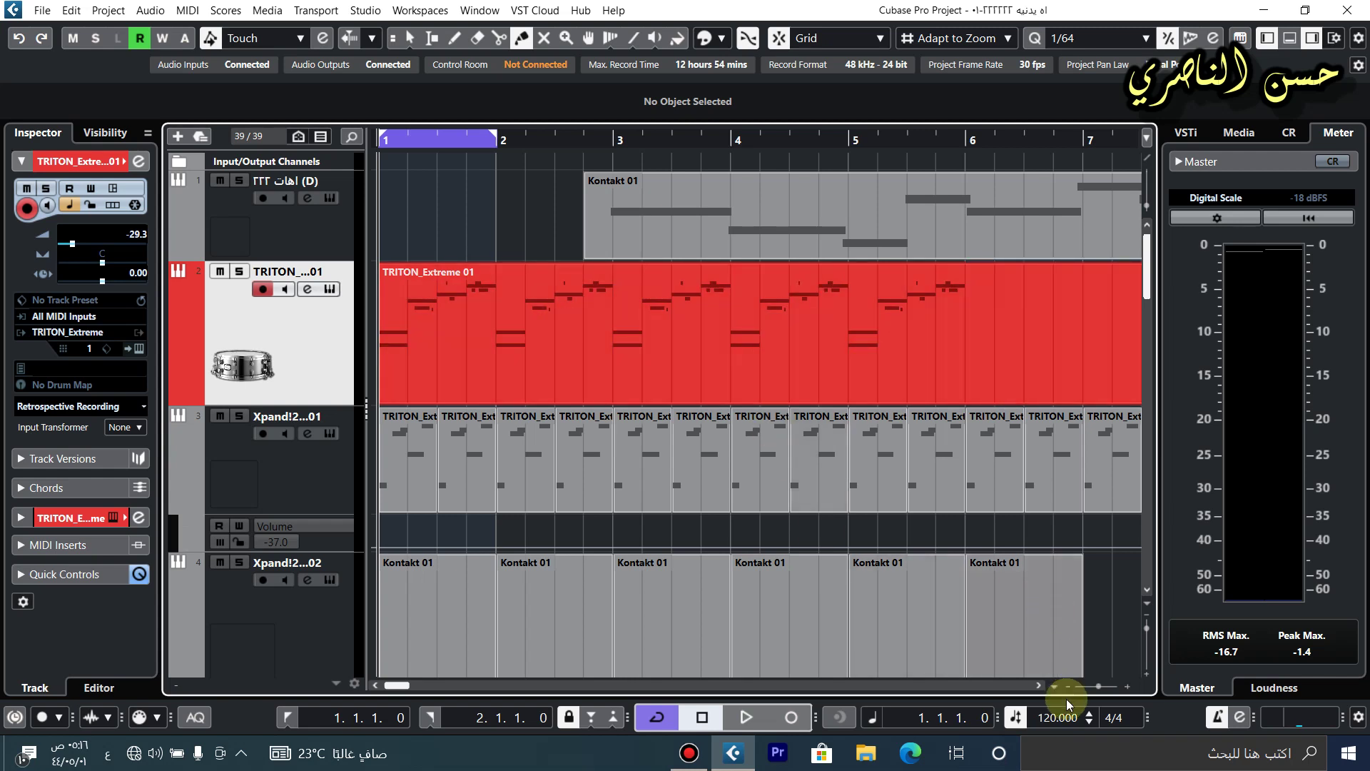
# Open the glued TRITON_Extreme 01 part in a separate Key Editor window.
pyautogui.moveTo(1090, 685); pyautogui.dragTo(1103, 695)
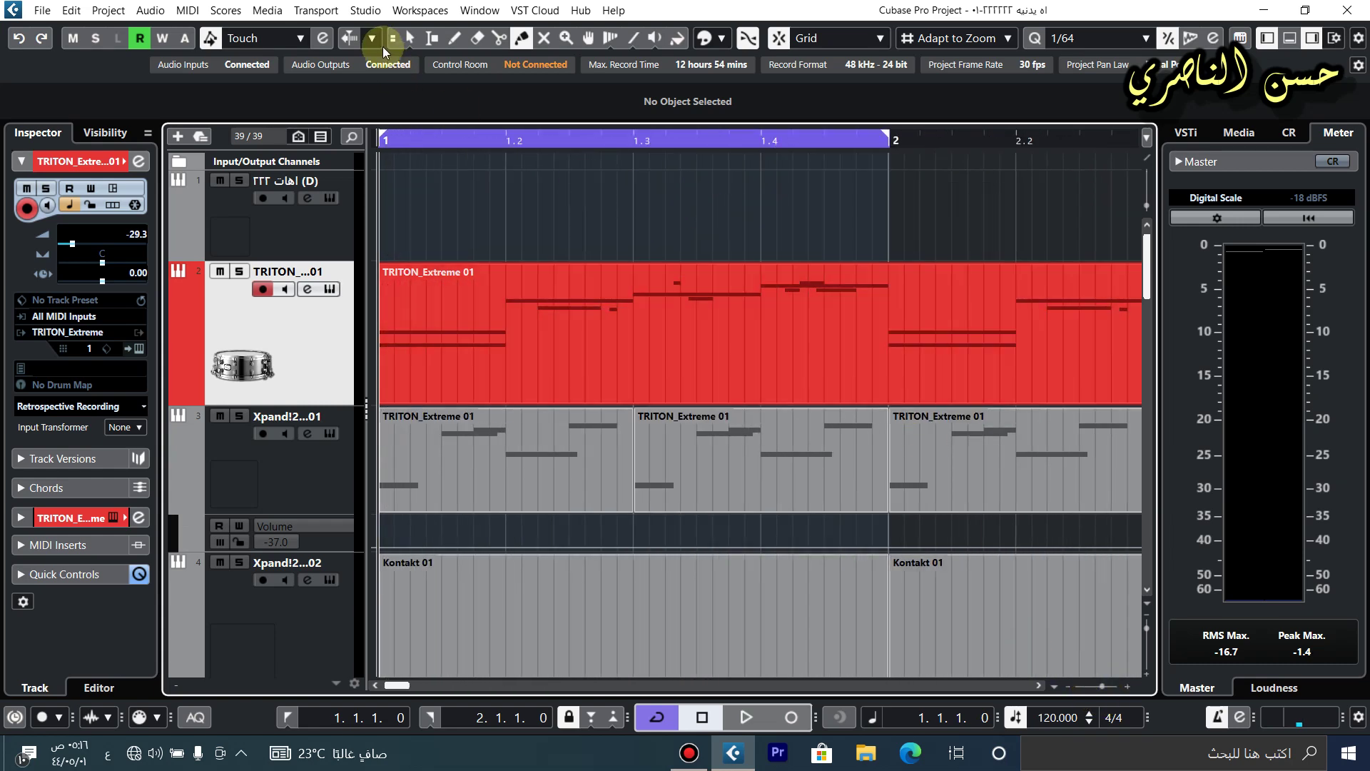
pyautogui.click(473, 355)
pyautogui.doubleClick(473, 356)
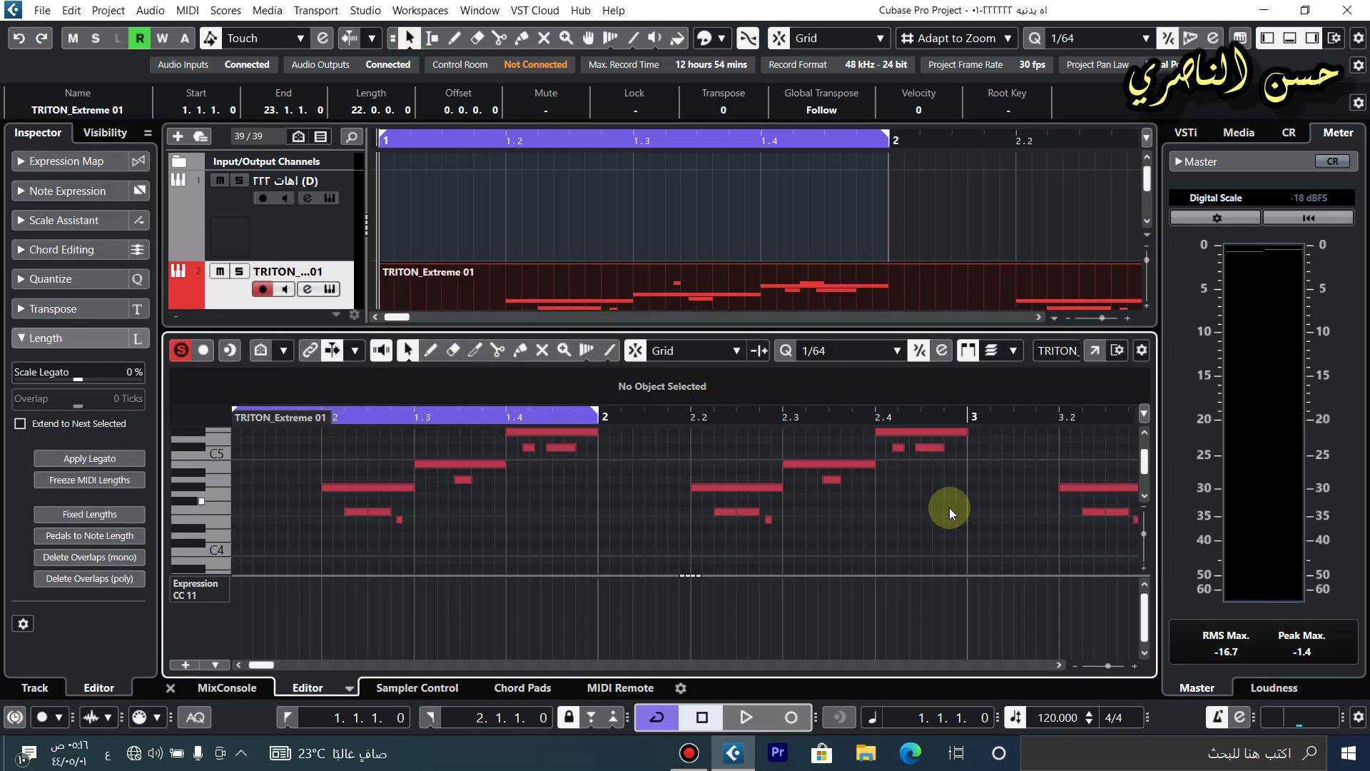
pyautogui.click(1094, 349)
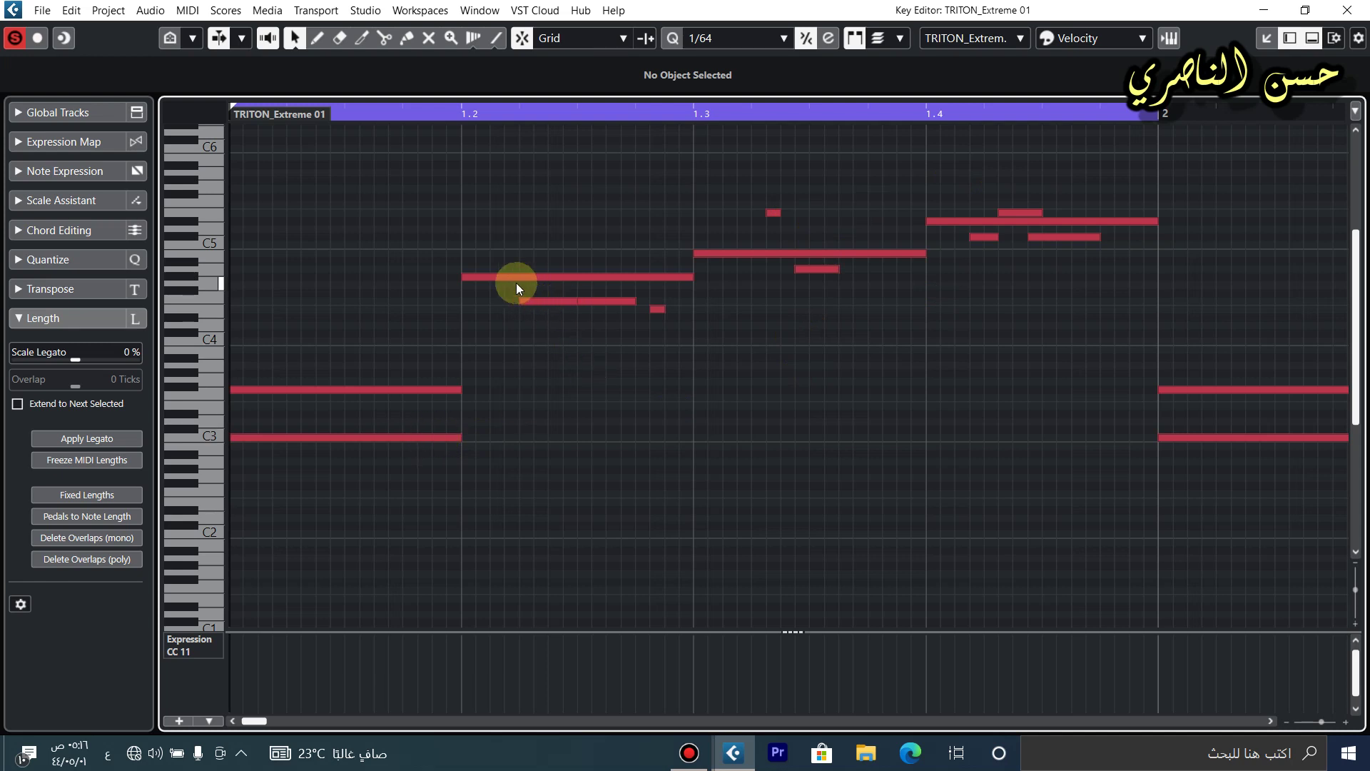
# Move the long note at beat 1.2 down to F#2 and the first short note above it to G#2 at 1.3.1.30.
pyautogui.moveTo(515, 276); pyautogui.dragTo(518, 482)
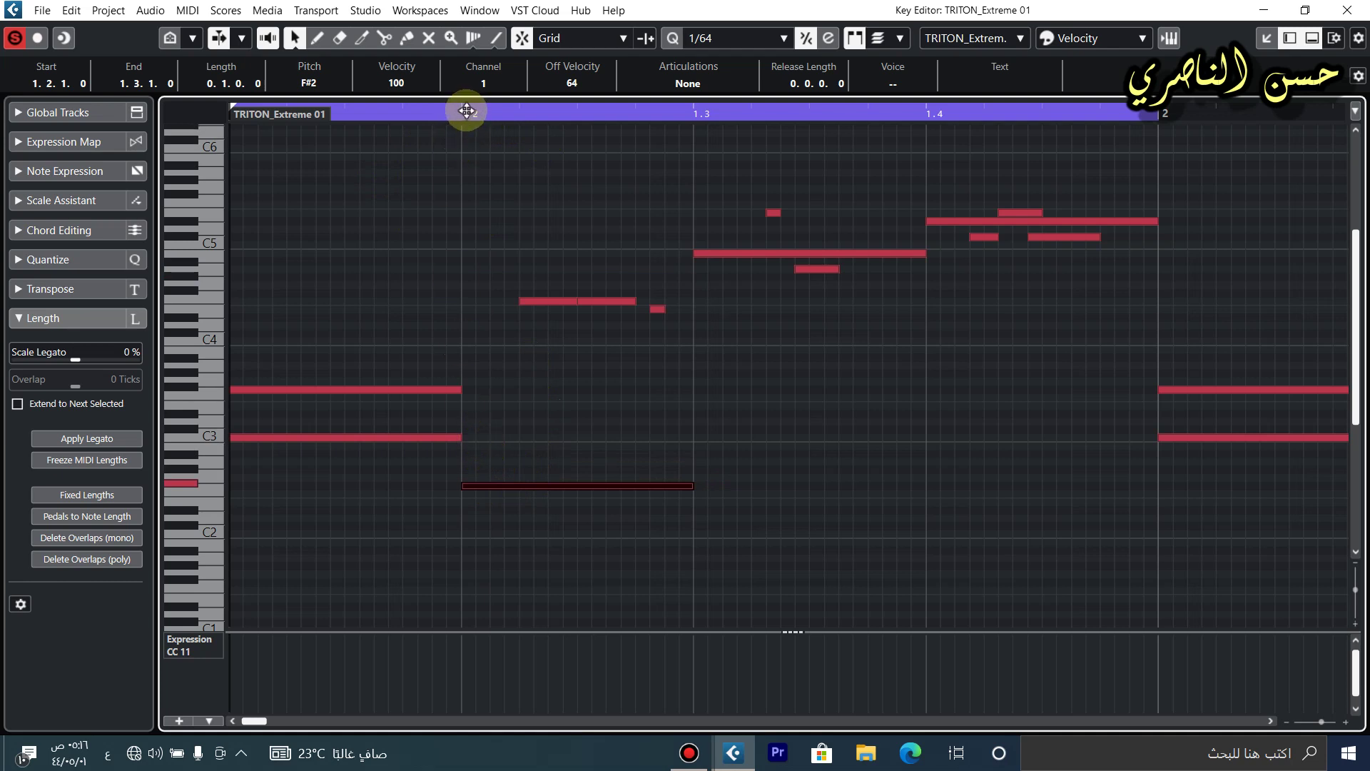
pyautogui.click(692, 591)
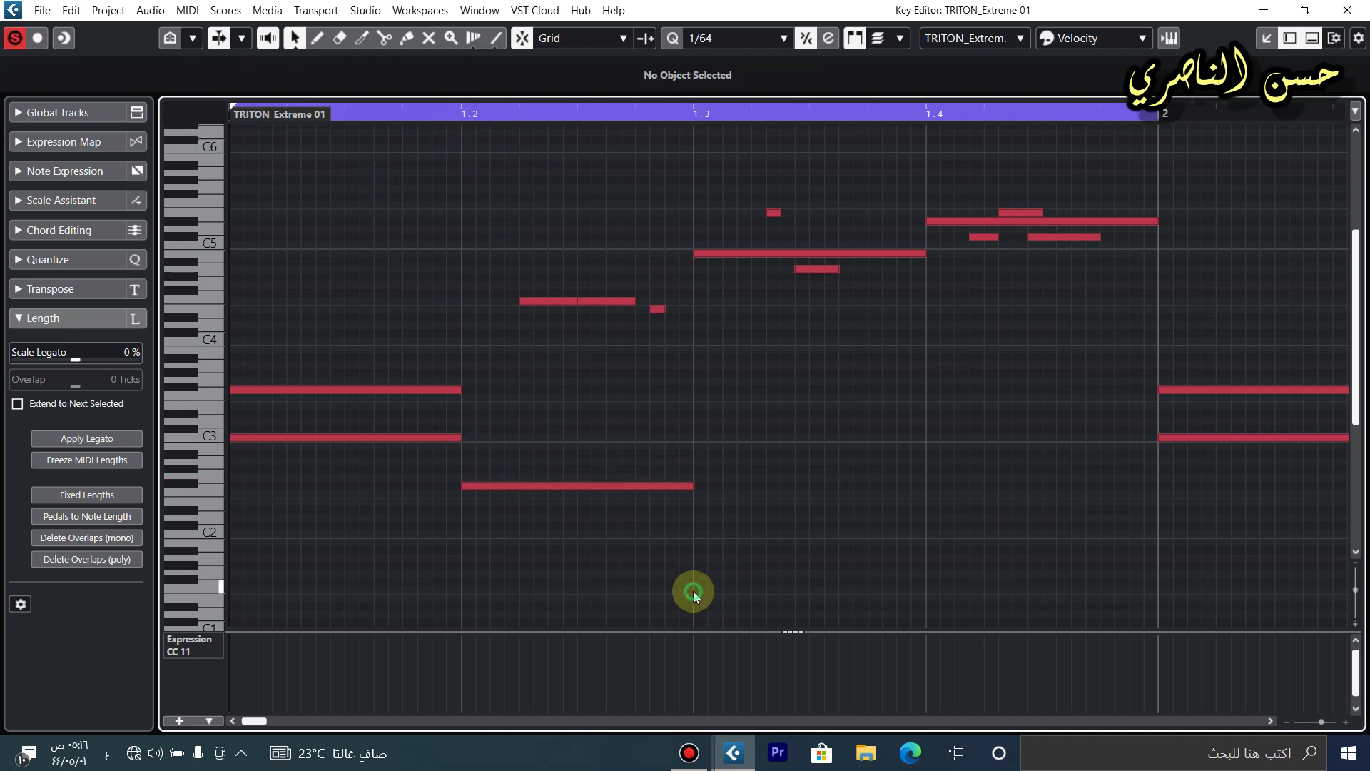
pyautogui.click(945, 222)
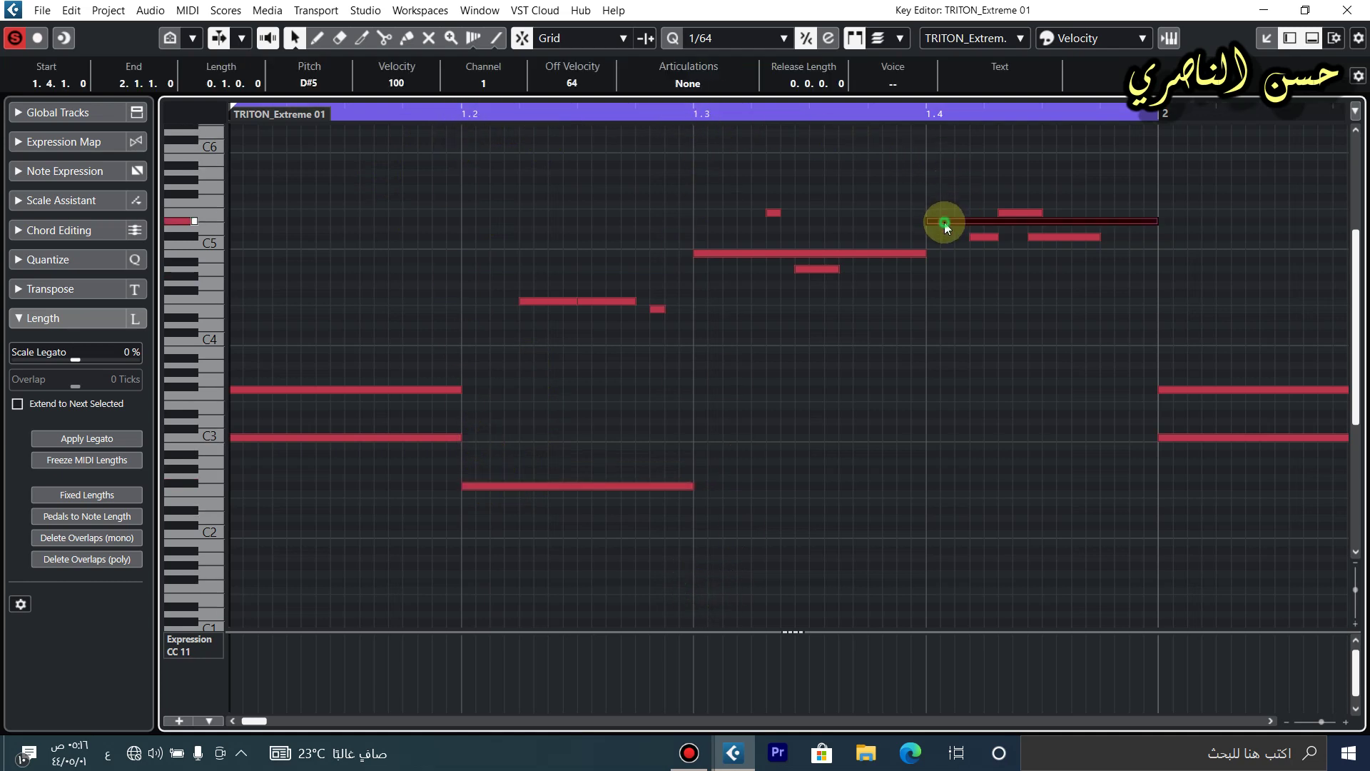
pyautogui.click(716, 261)
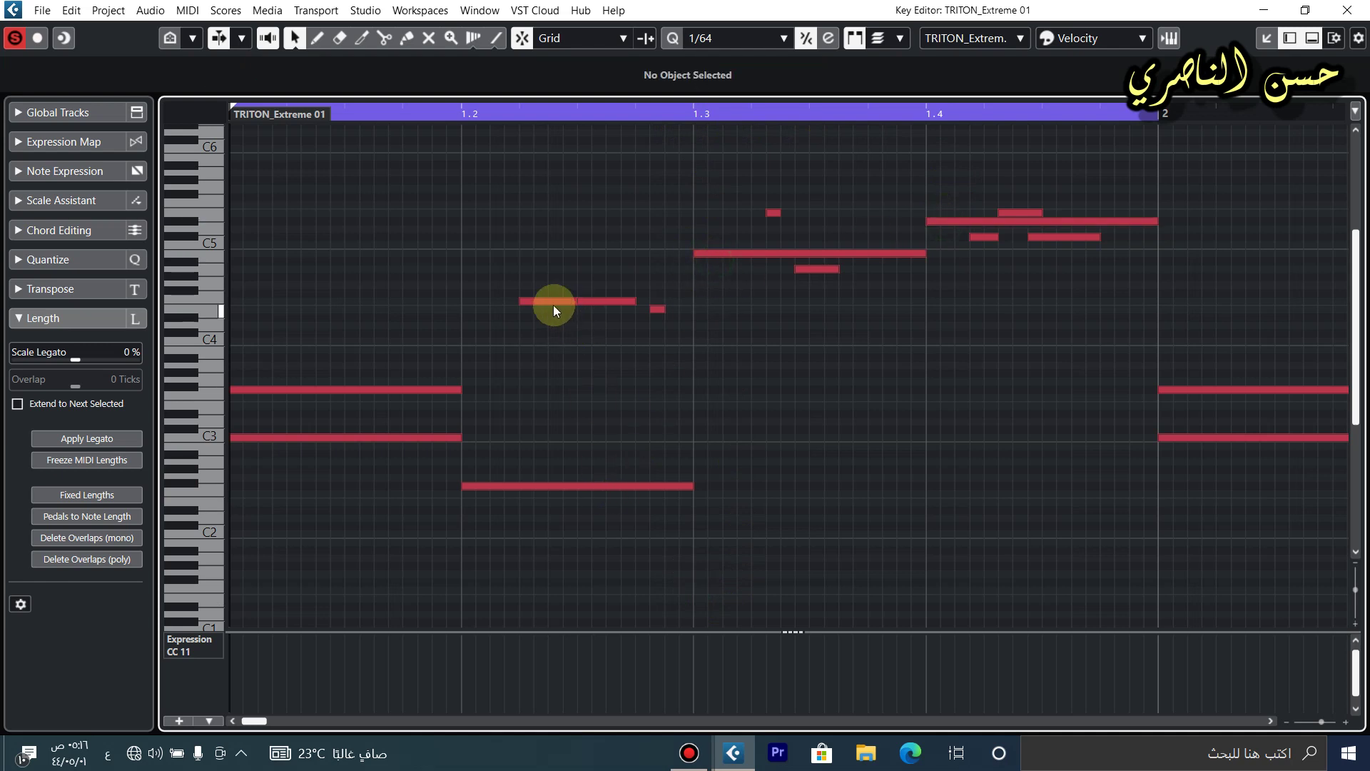
pyautogui.moveTo(546, 305); pyautogui.dragTo(734, 466)
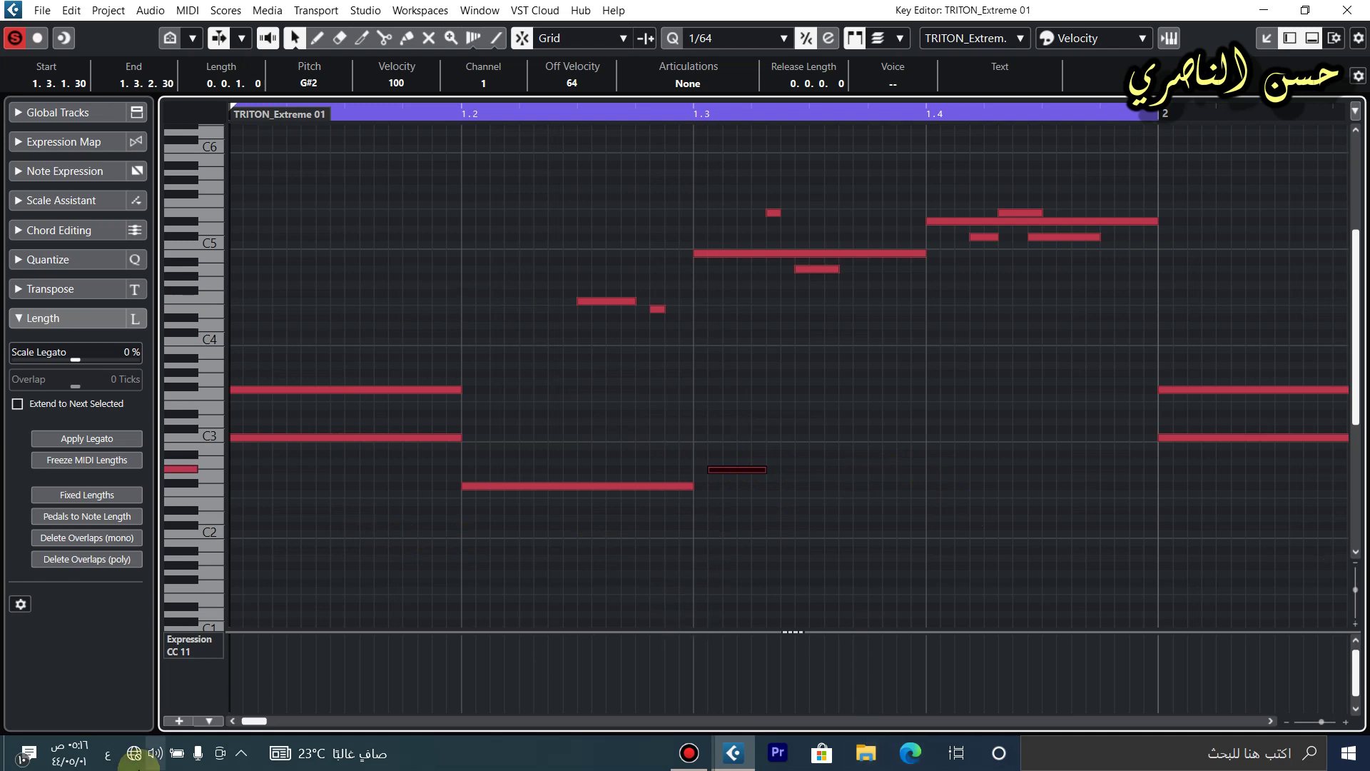
pyautogui.click(689, 753)
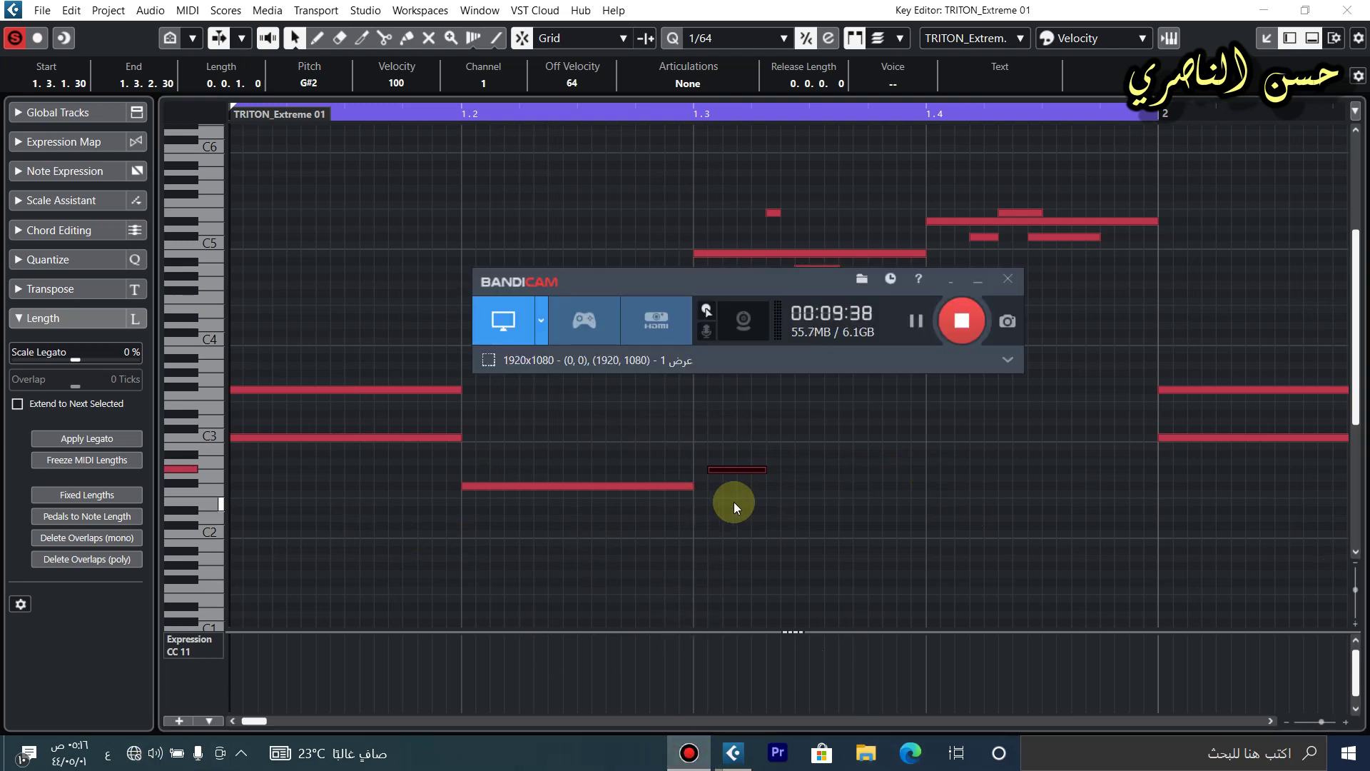
pyautogui.click(733, 502)
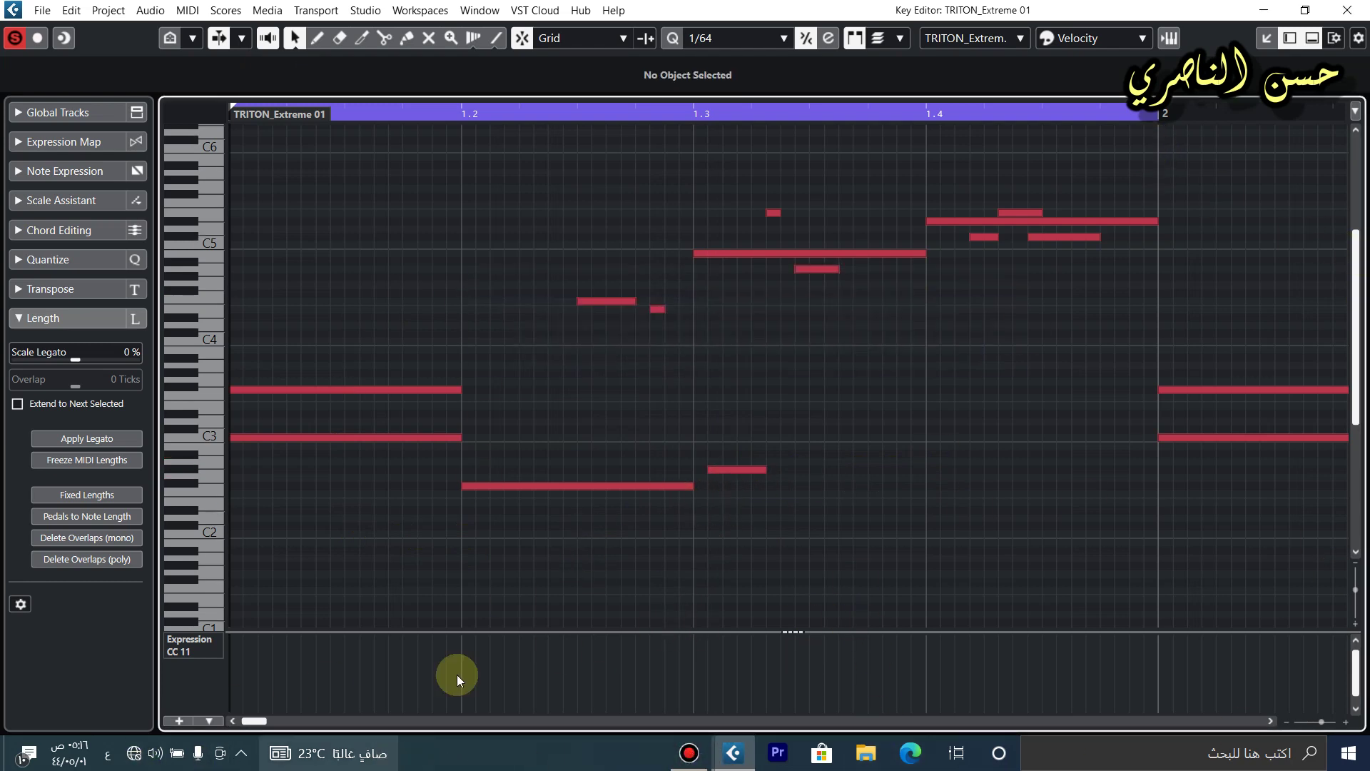
# Dock the Key Editor, close the lower zone and split the glued TRITON_Extreme 01 part at bar 2.
pyautogui.click(1268, 40)
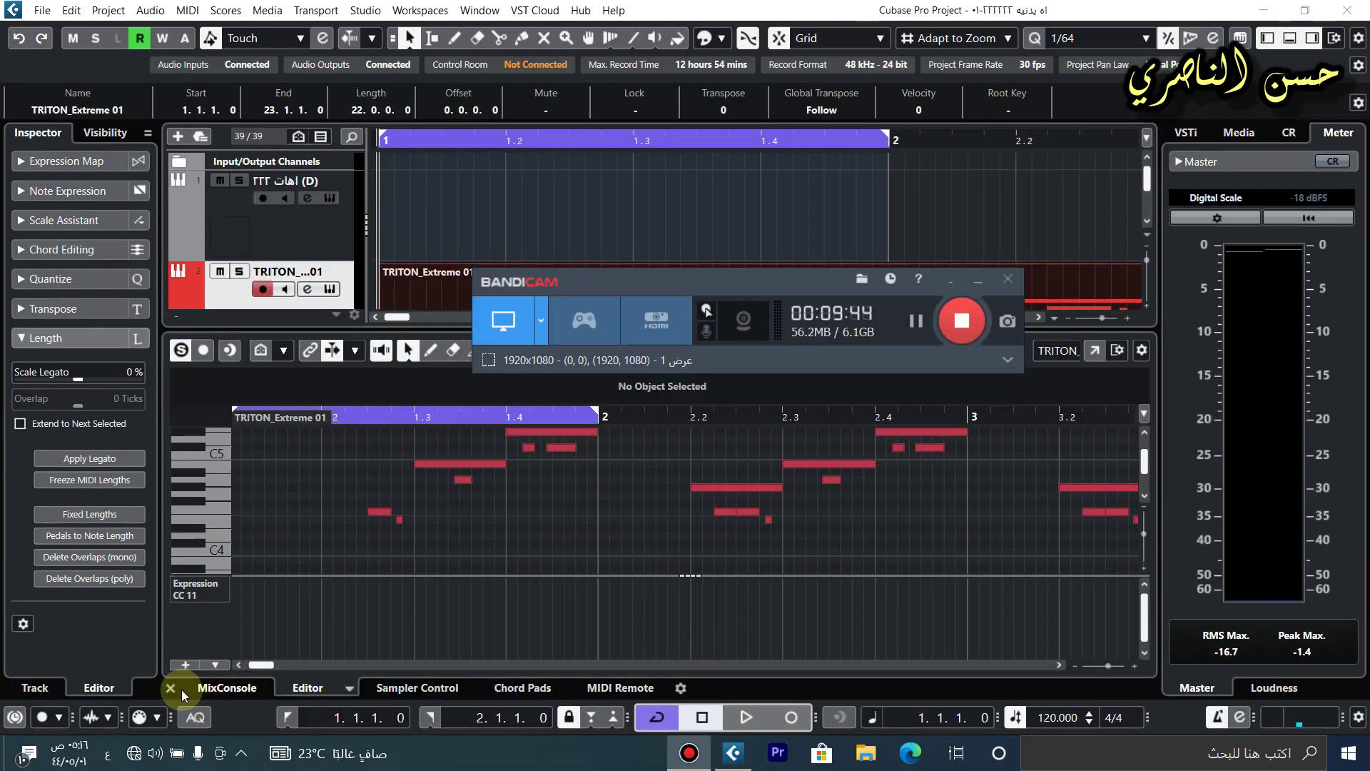
pyautogui.click(170, 689)
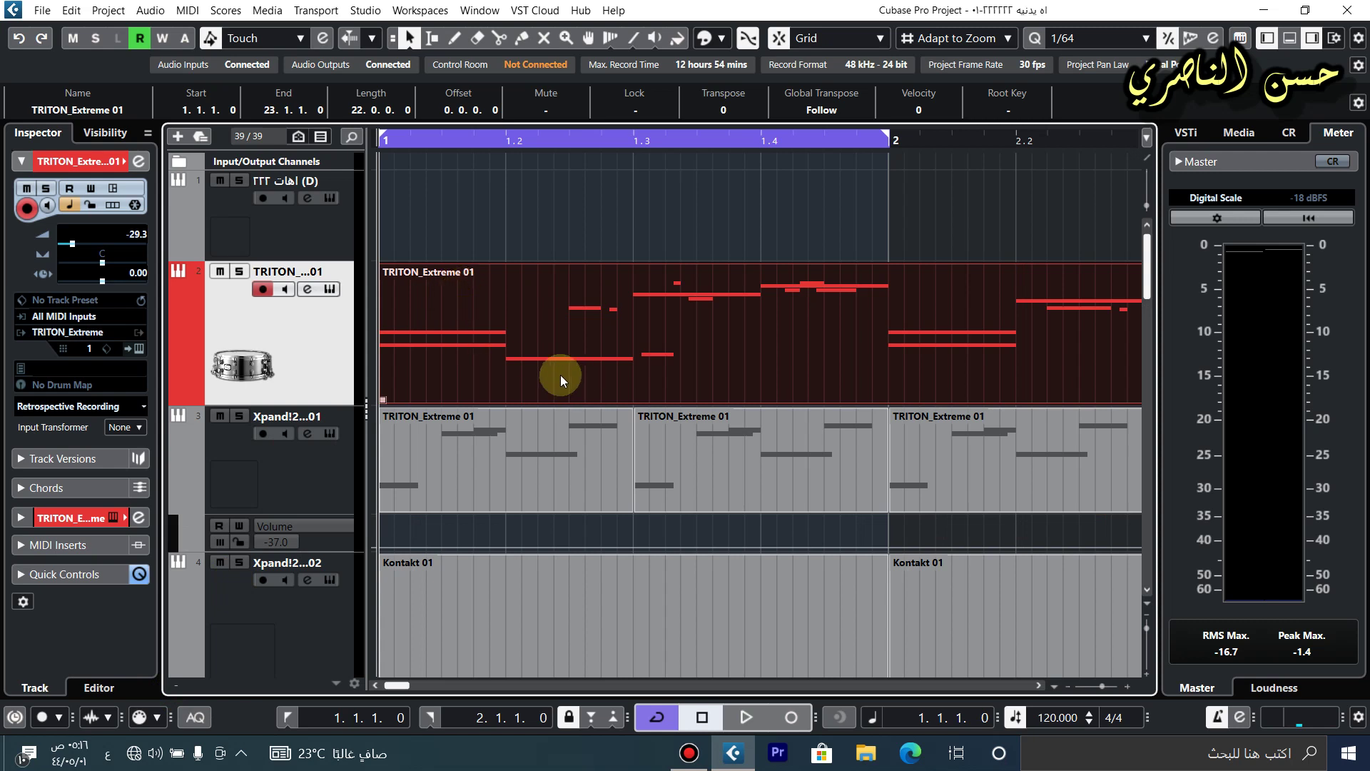
pyautogui.rightClick(768, 339)
pyautogui.click(878, 327)
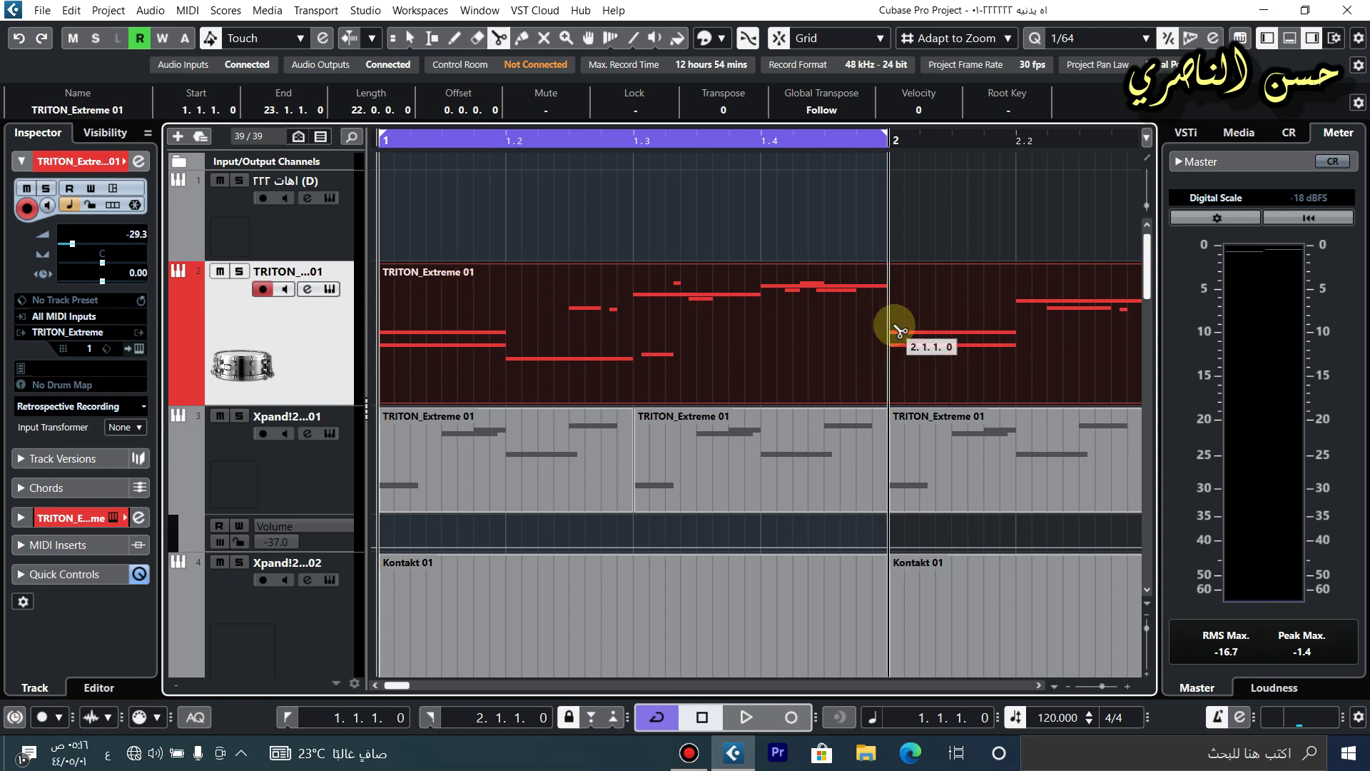
pyautogui.click(914, 348)
# Erase the TRITON_Extreme 01 part that starts at bar 2, keeping only bar 1, and return to the selection tool.
pyautogui.rightClick(914, 348)
pyautogui.click(988, 344)
pyautogui.click(954, 345)
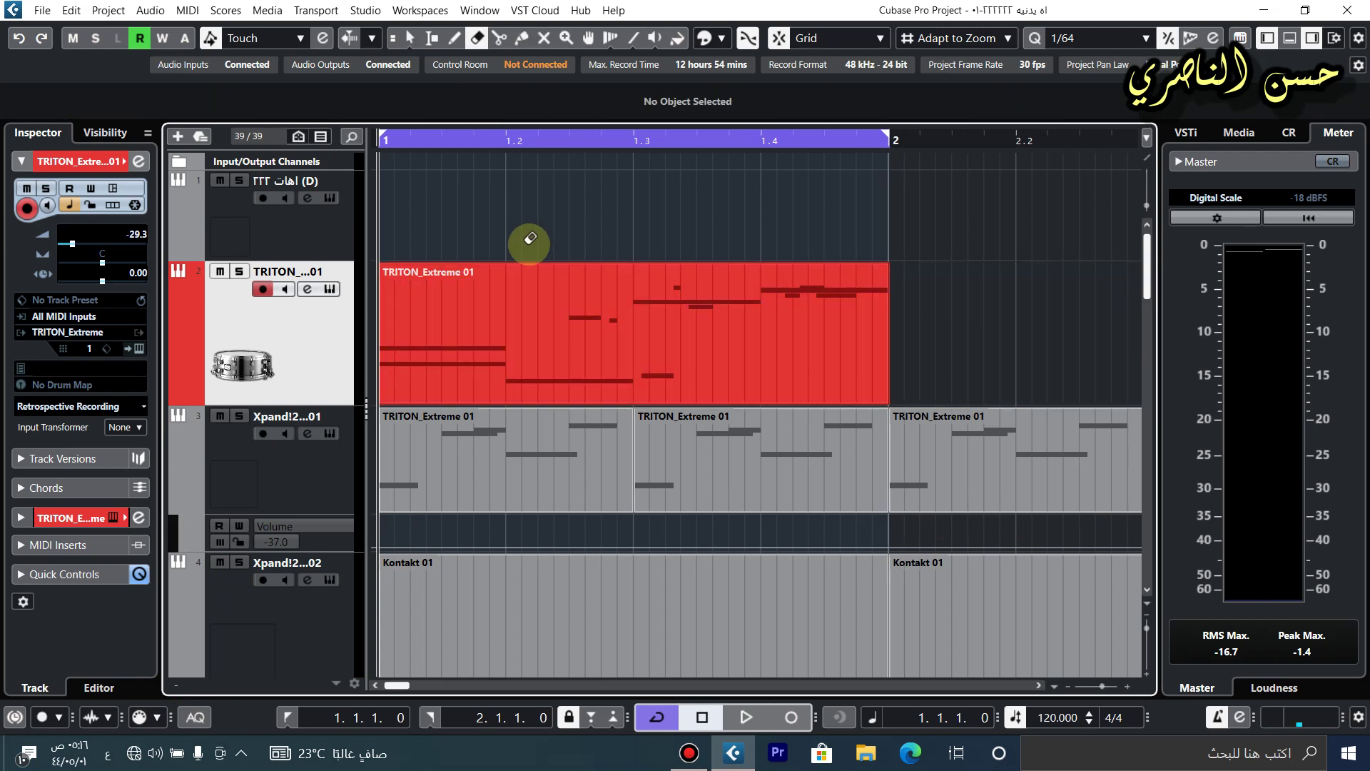
pyautogui.click(407, 40)
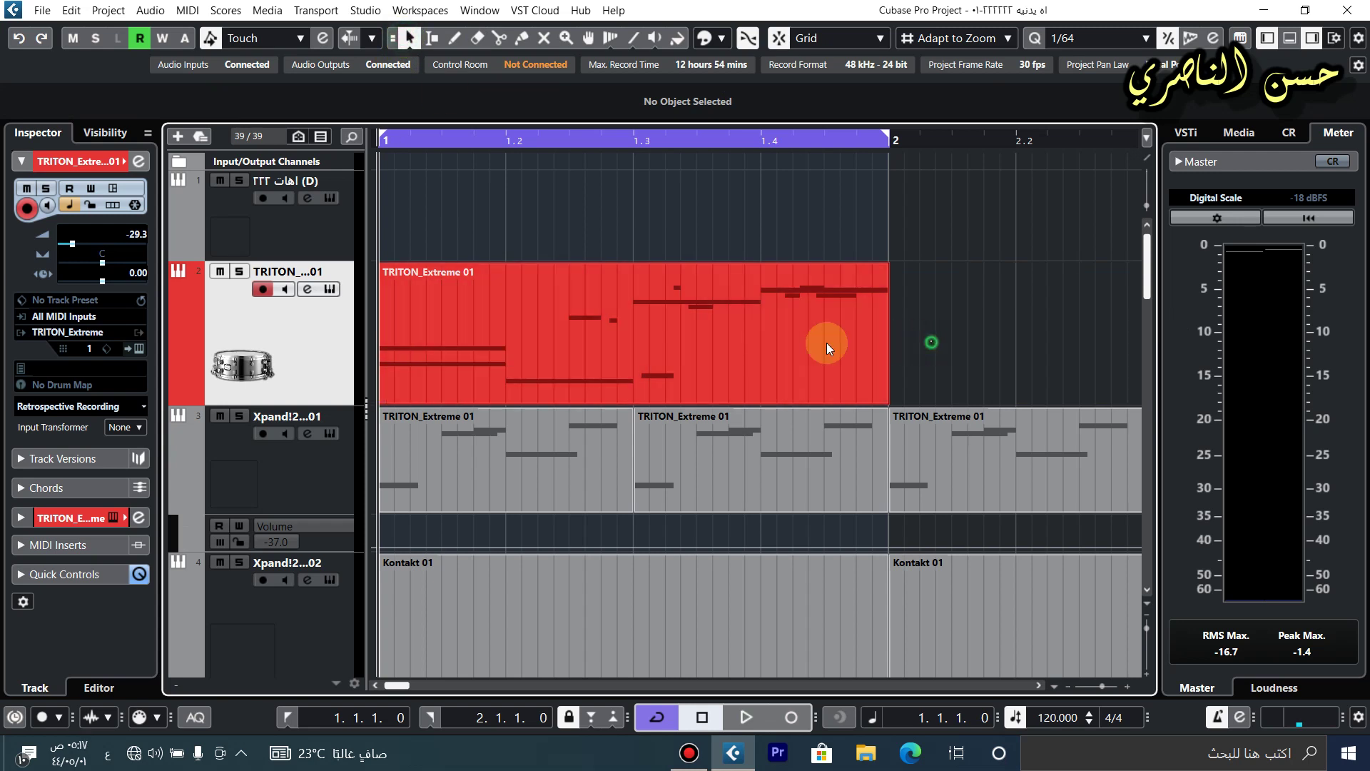
# Render the bar 1 TRITON_Extreme 01 part in place to audio as separate events with Complete Signal Path, muting the source events.
pyautogui.click(566, 355)
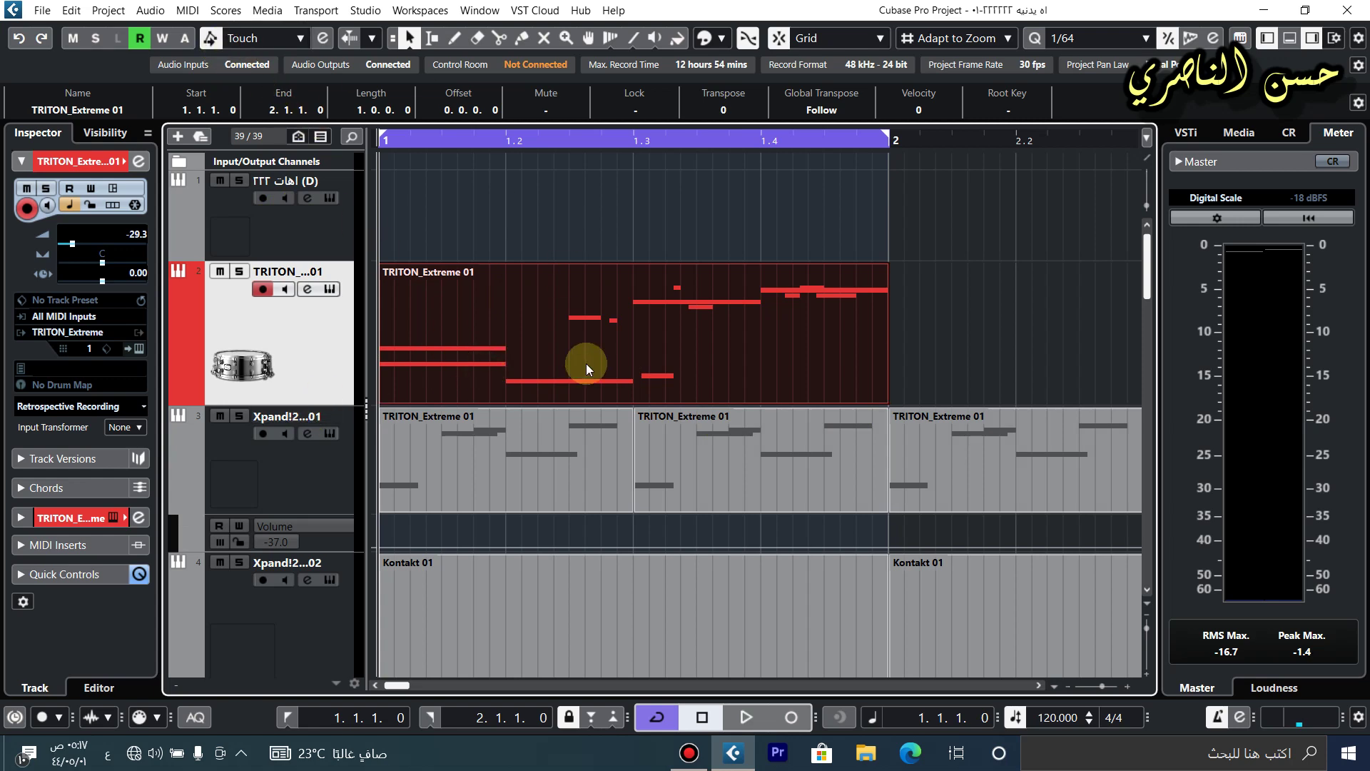
pyautogui.click(150, 11)
pyautogui.moveTo(96, 11)
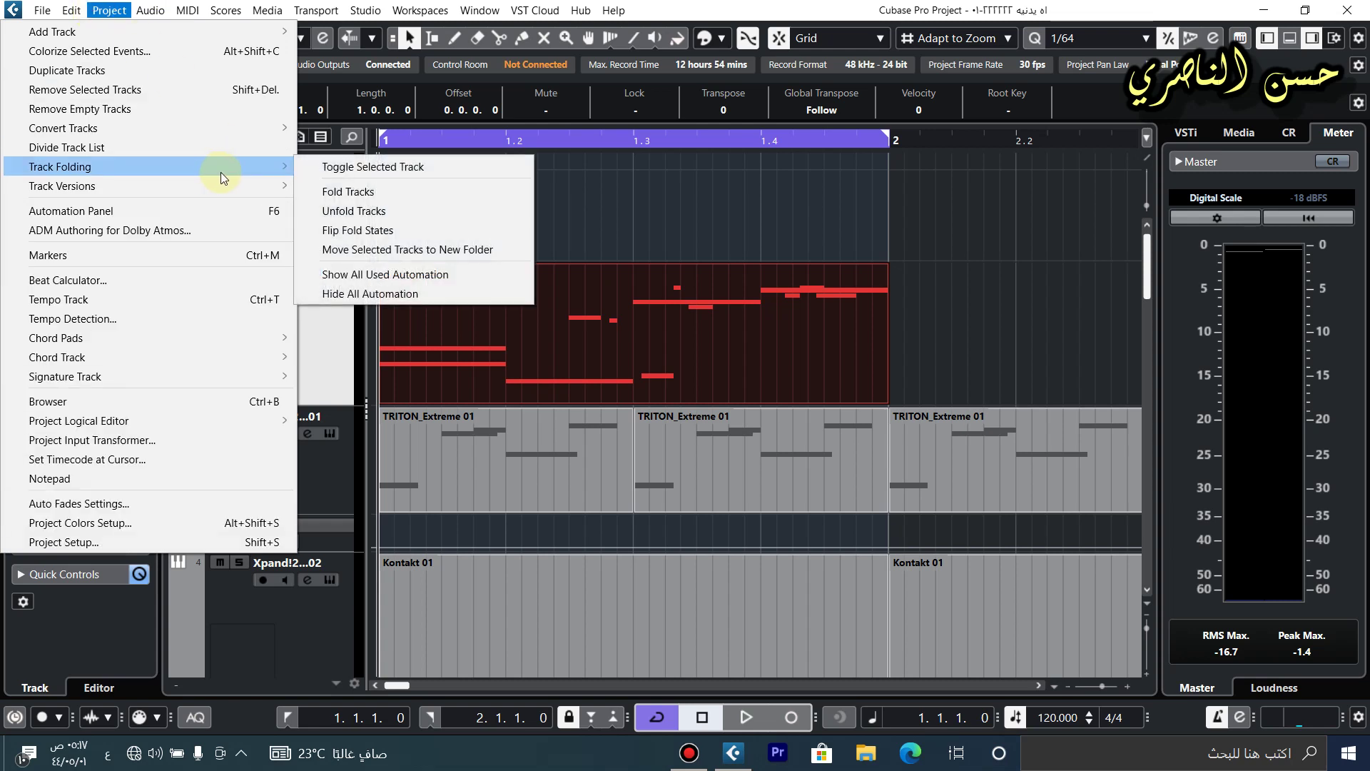
pyautogui.moveTo(157, 19)
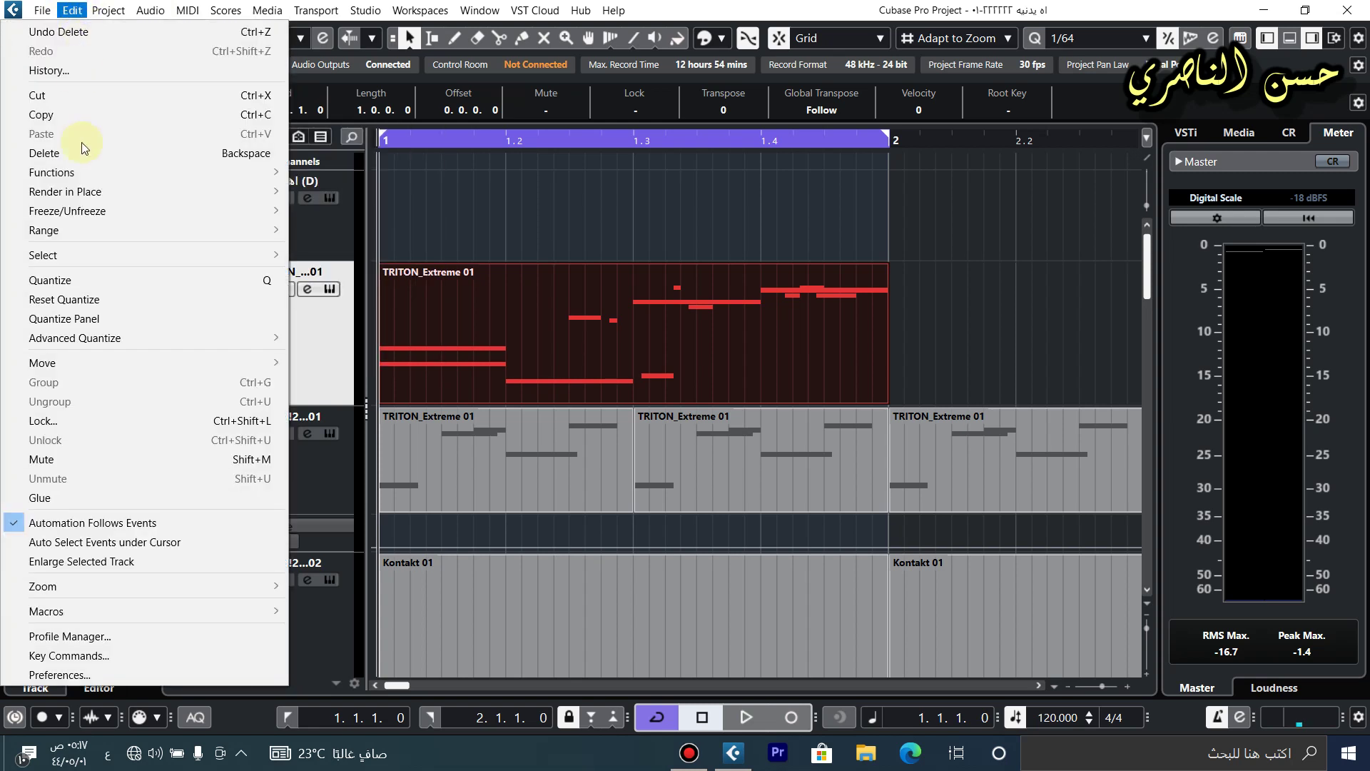
pyautogui.moveTo(217, 217)
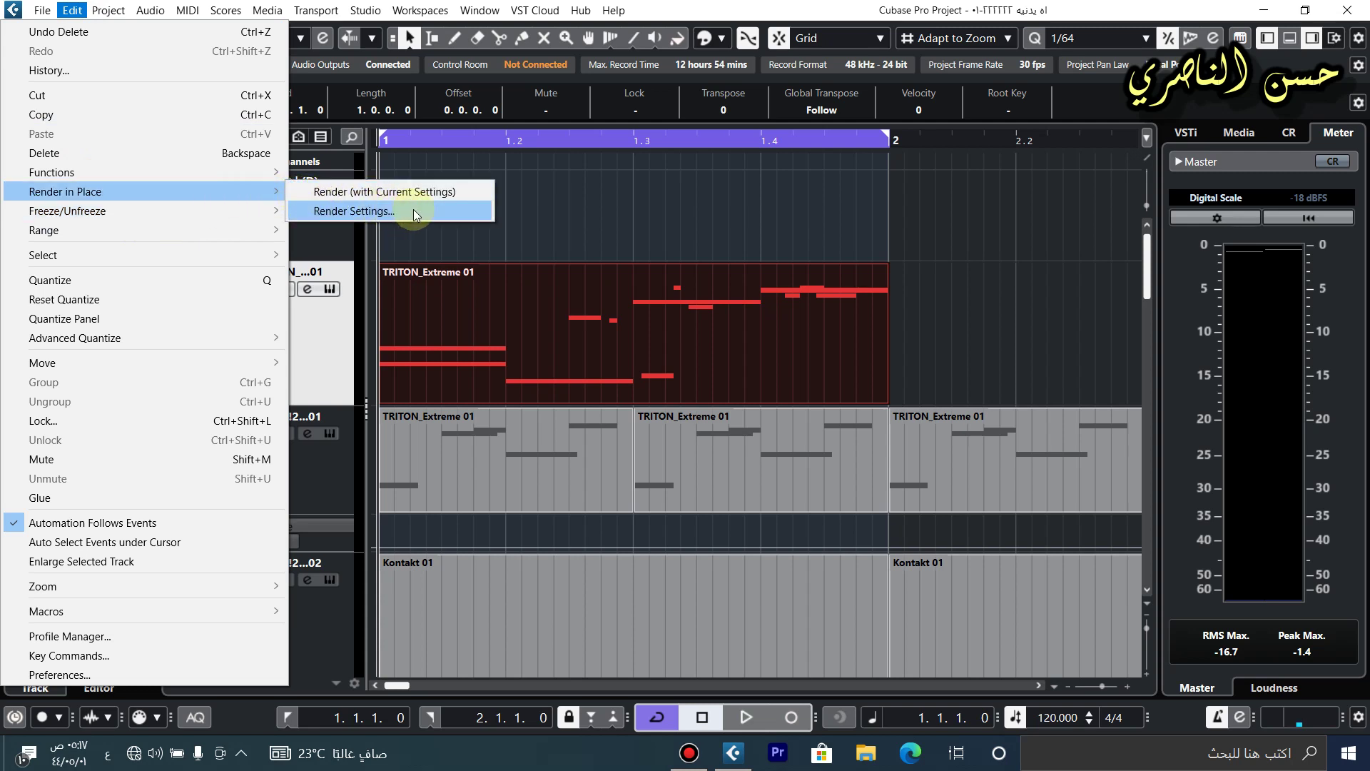
pyautogui.click(363, 211)
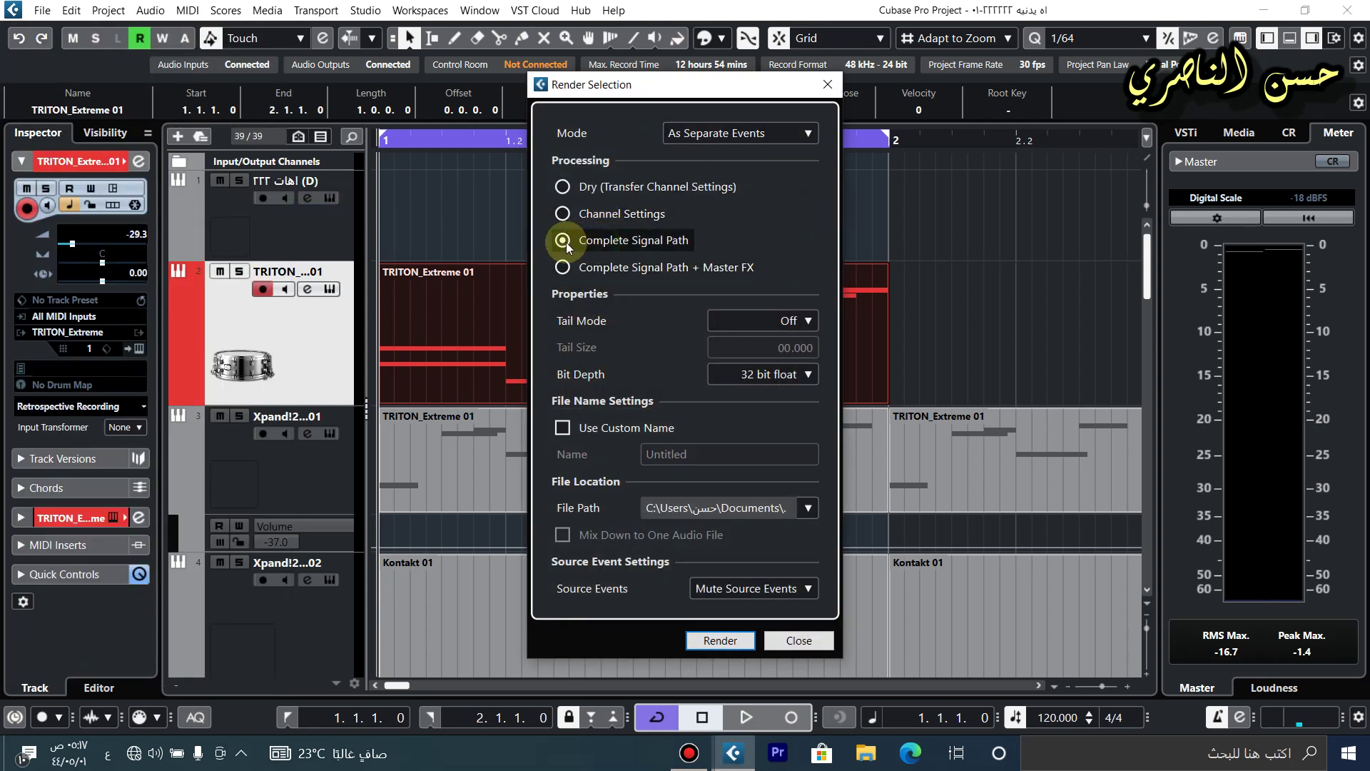
pyautogui.click(710, 642)
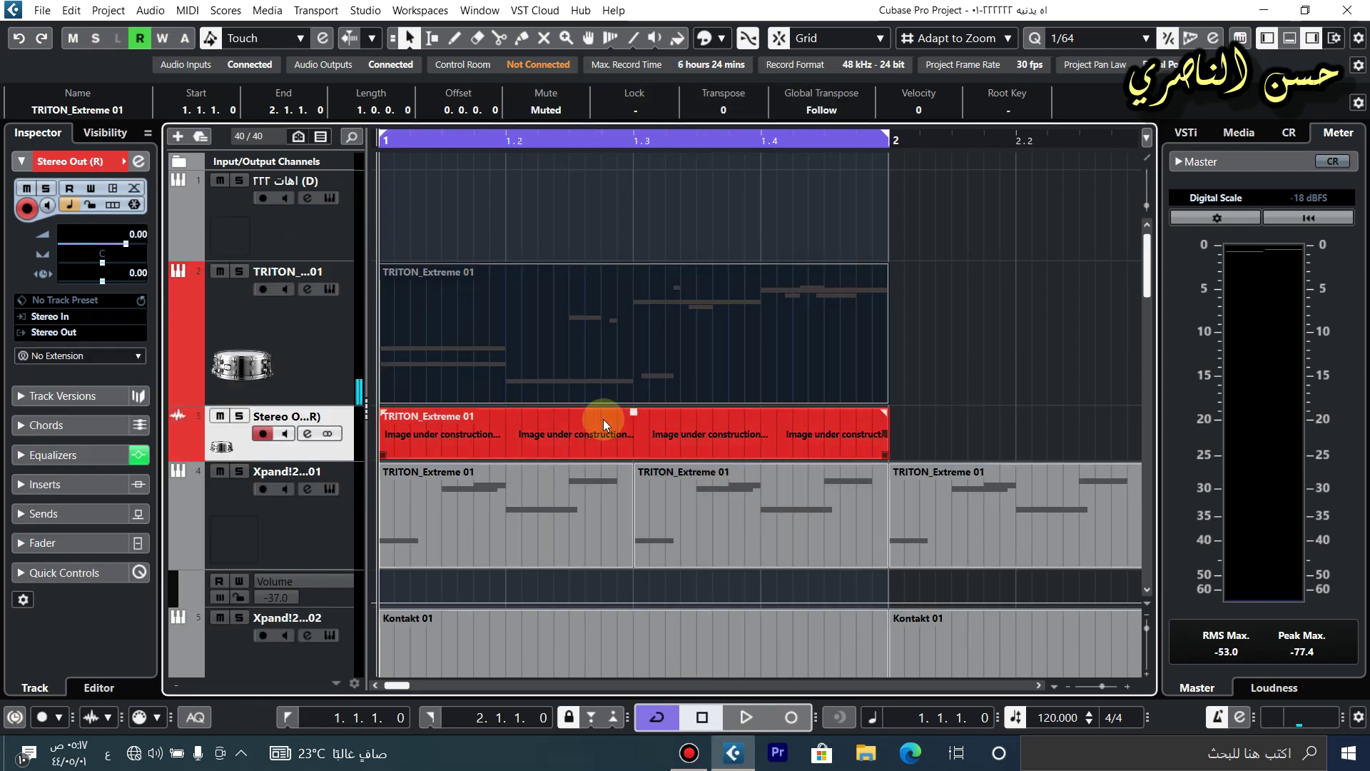
pyautogui.rightClick(337, 341)
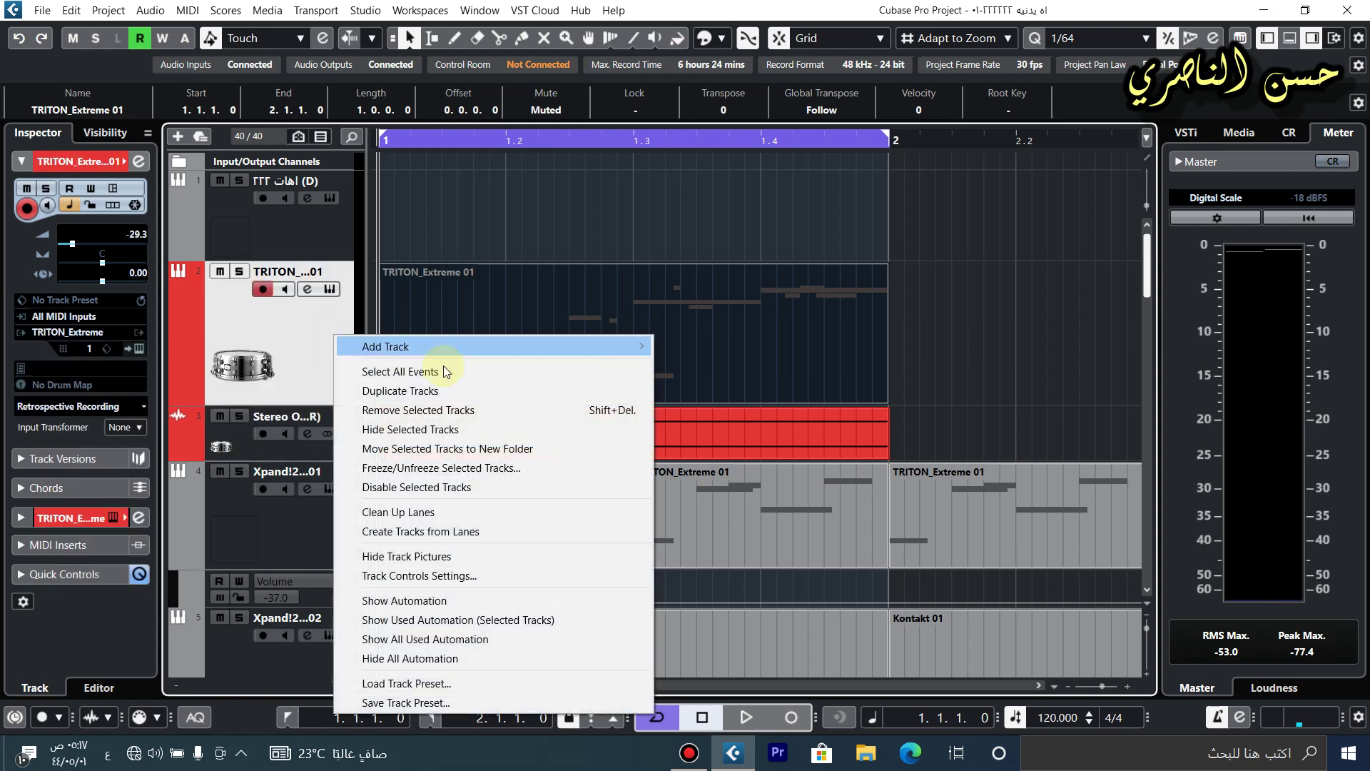
pyautogui.click(515, 410)
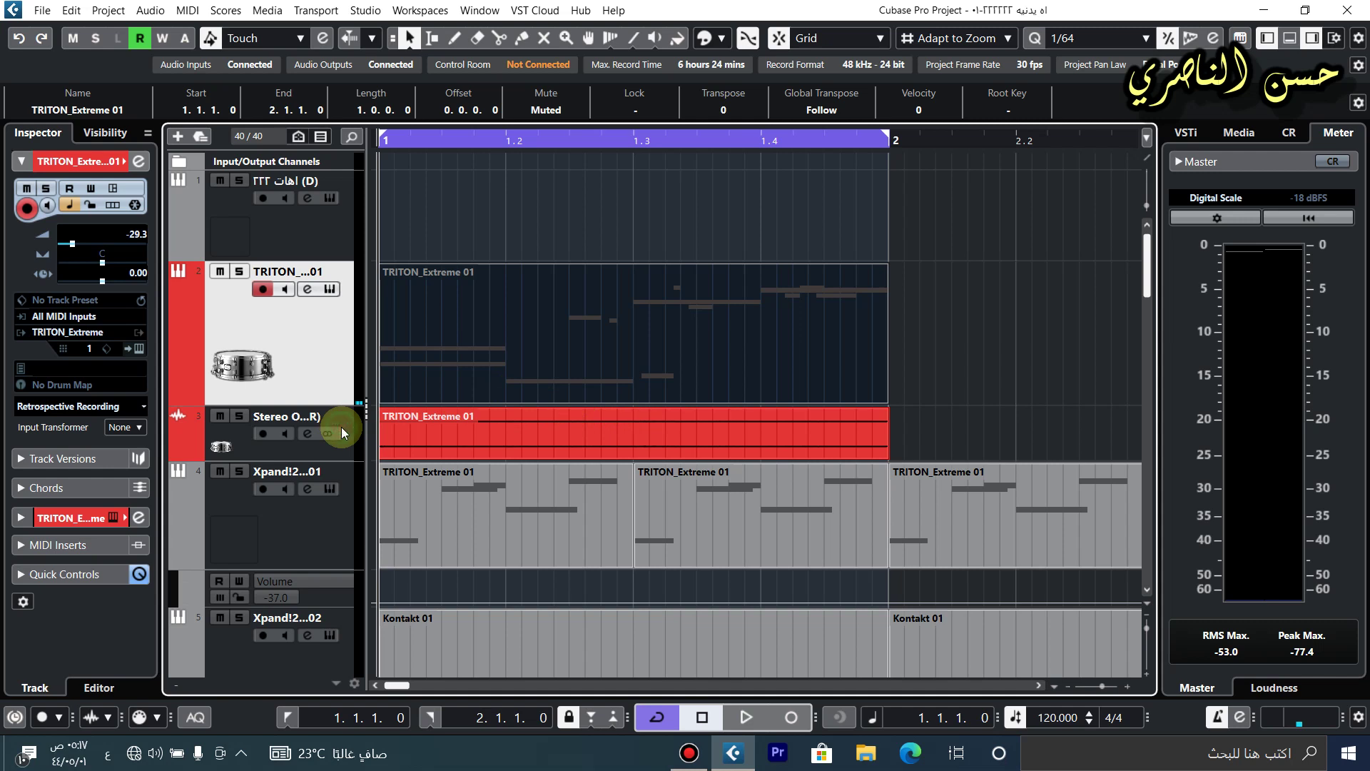
pyautogui.click(520, 430)
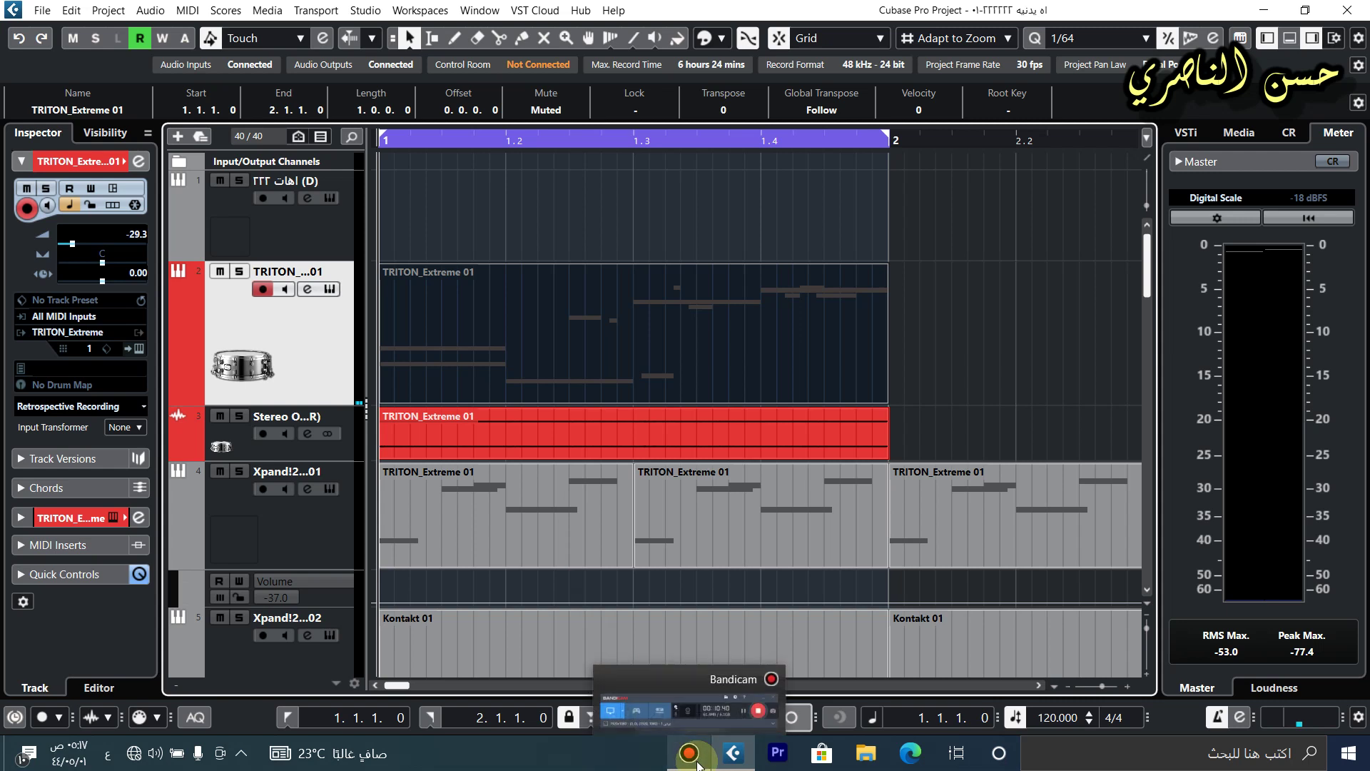
pyautogui.click(696, 758)
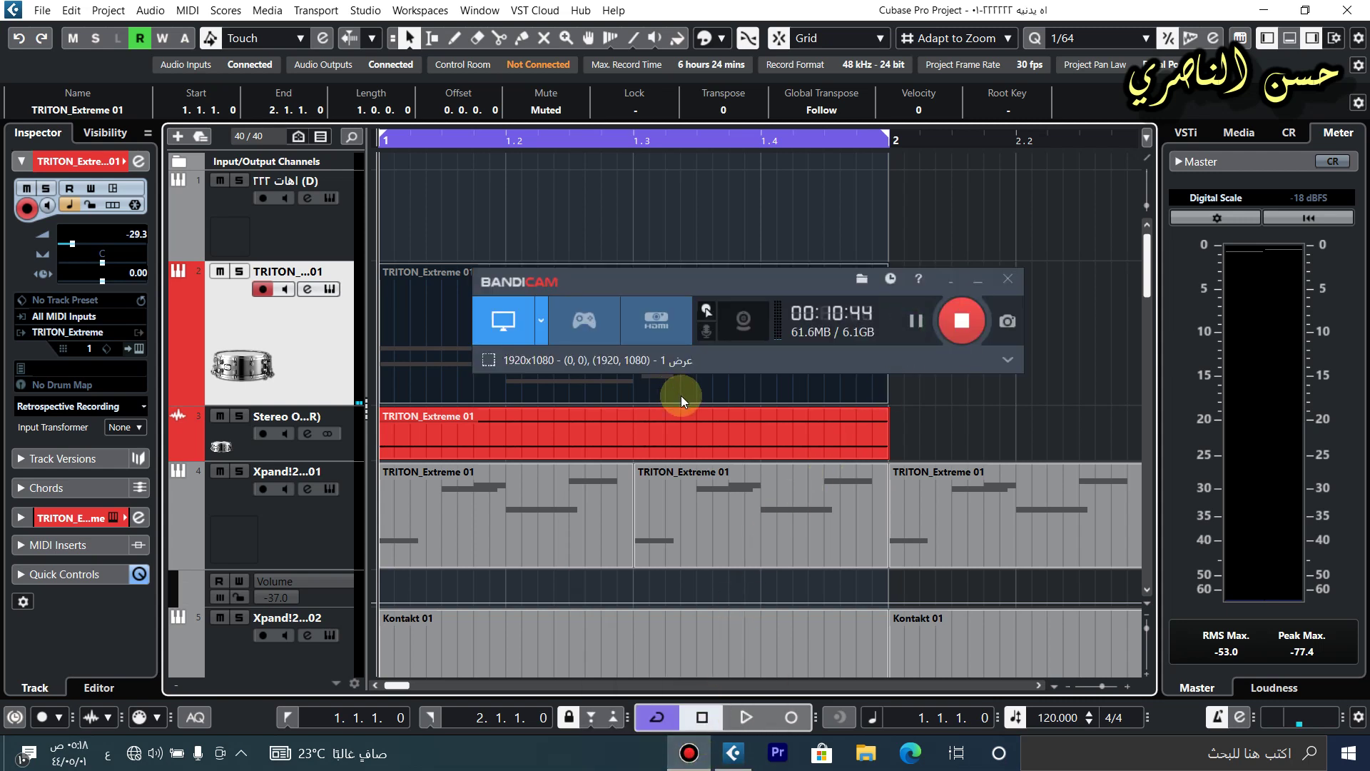
pyautogui.click(686, 412)
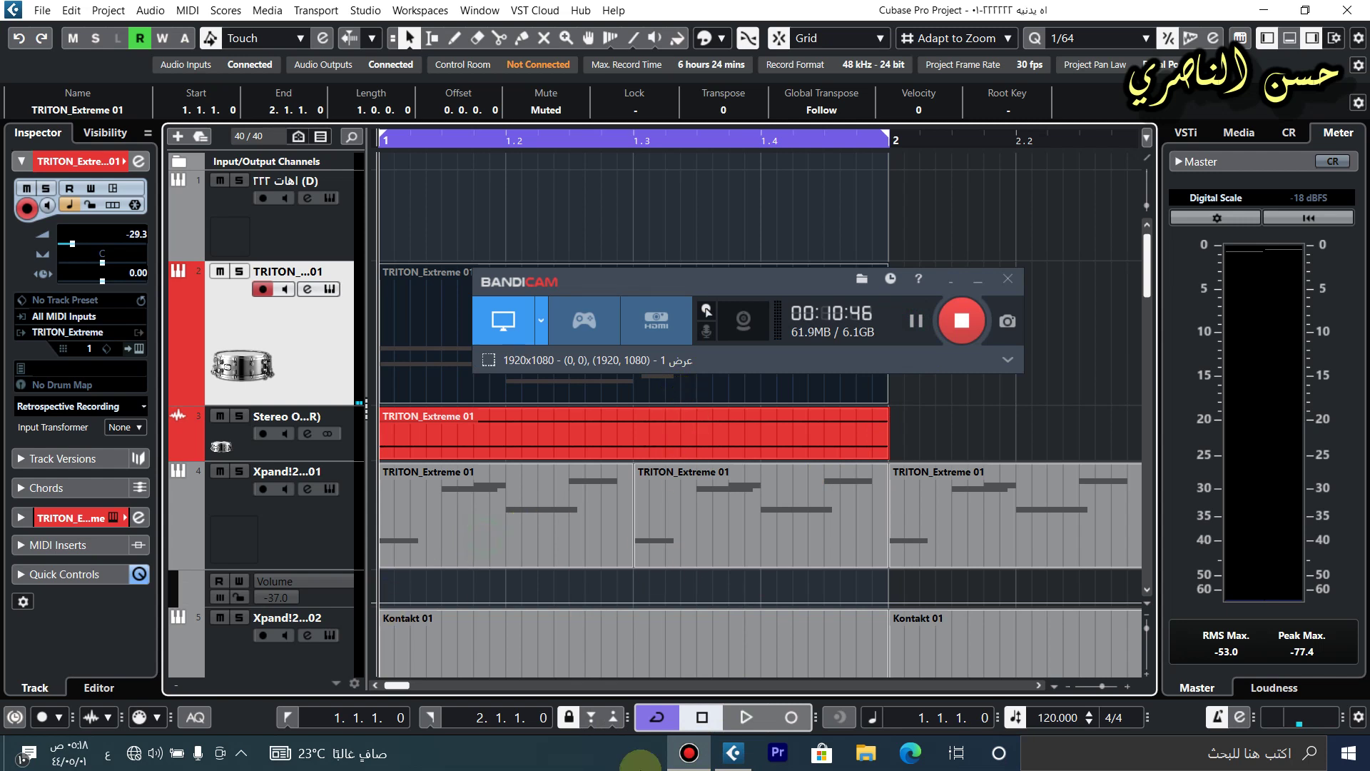